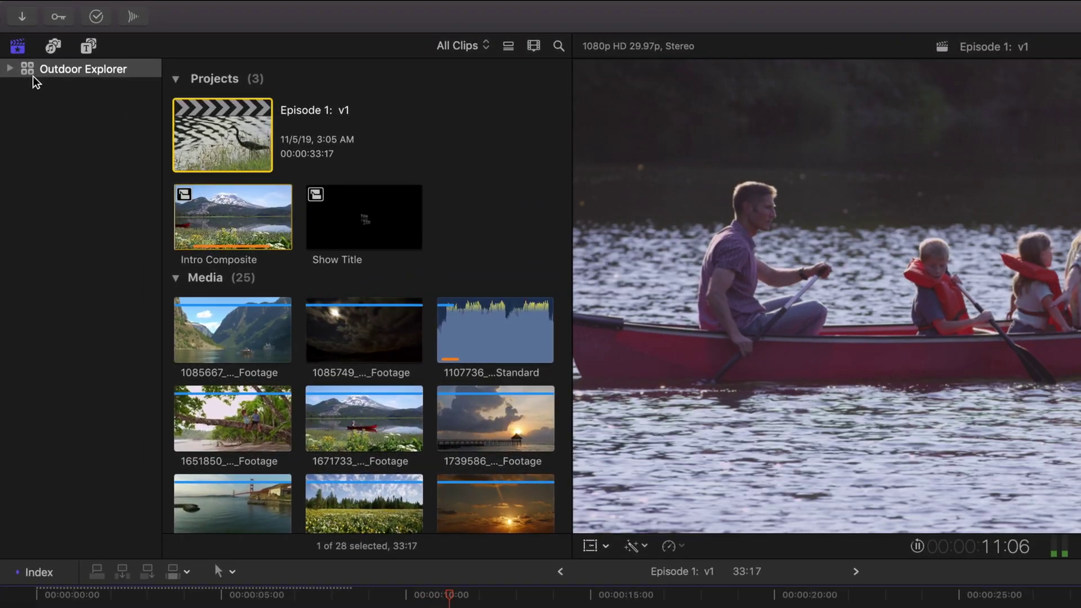
Filter Outdoor Explorer to Projects and select Intro Composite at the start of Episode 1: v1
{"action": "left_click", "coordinate": [9, 64]}
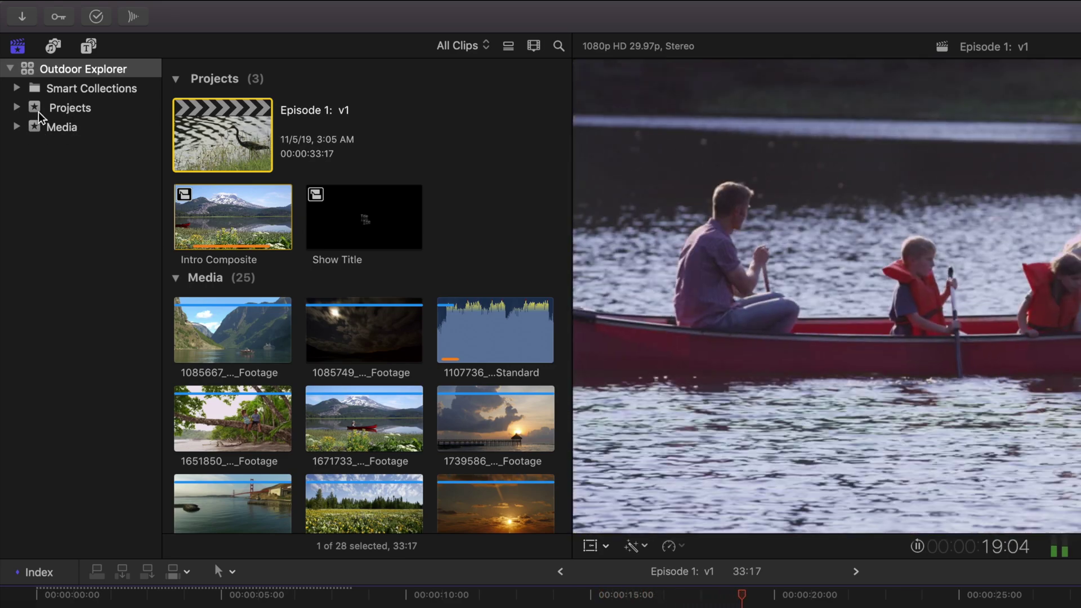
{"action": "left_click", "coordinate": [36, 112]}
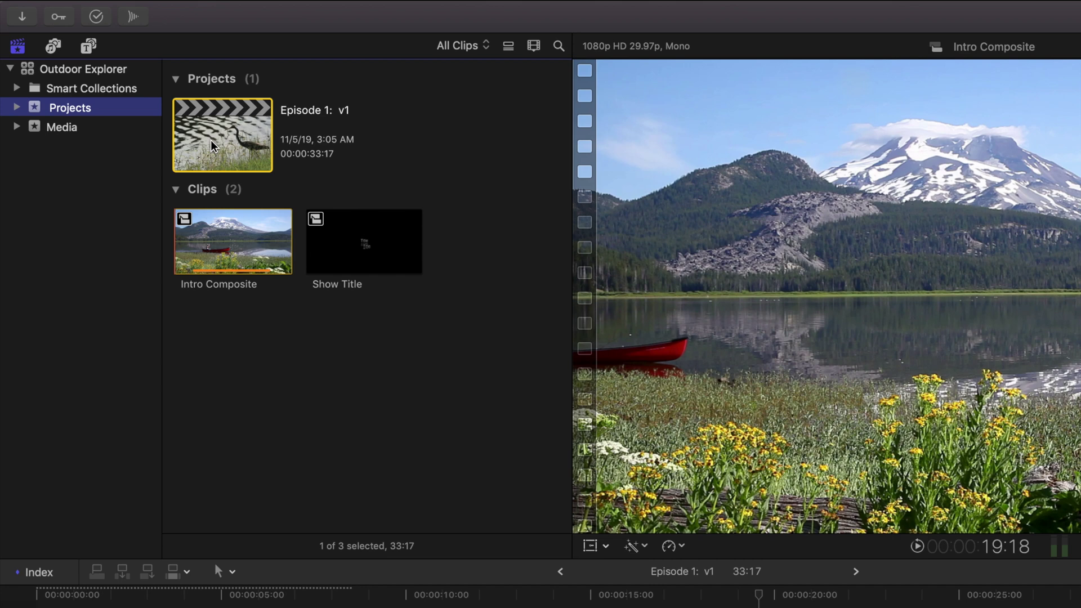
{"action": "left_click", "coordinate": [257, 232]}
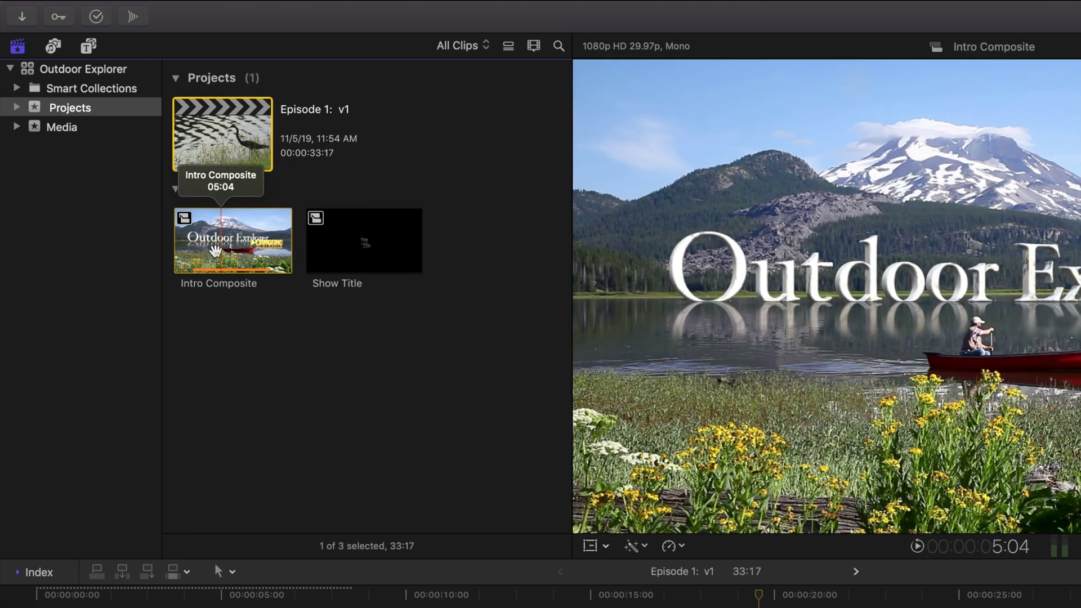
{"action": "left_click", "coordinate": [225, 242]}
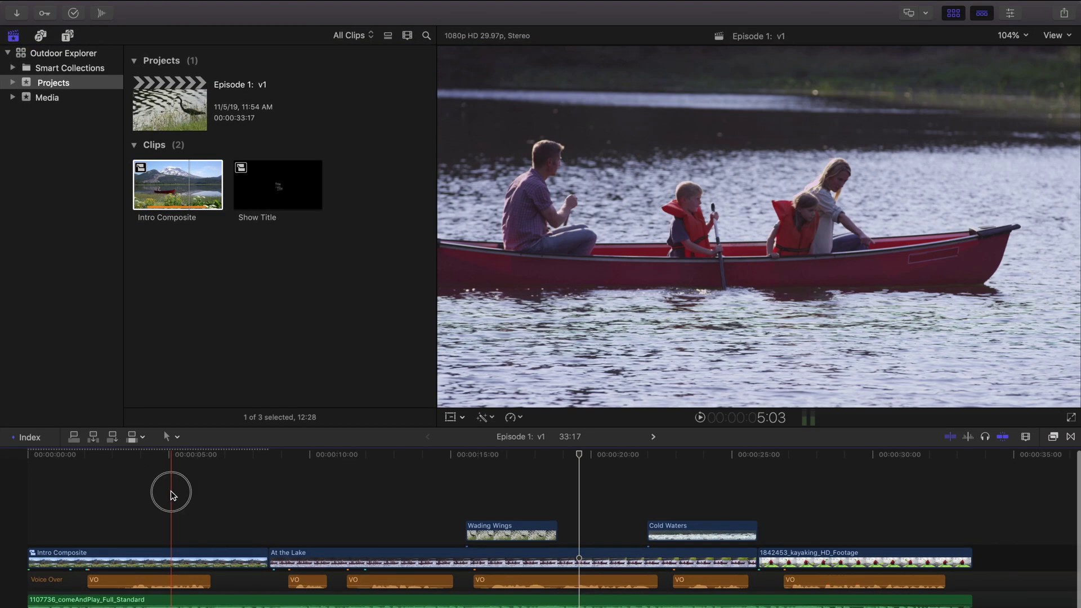
{"action": "left_click_drag", "start_coordinate": [172, 495], "coordinate": [74, 457]}
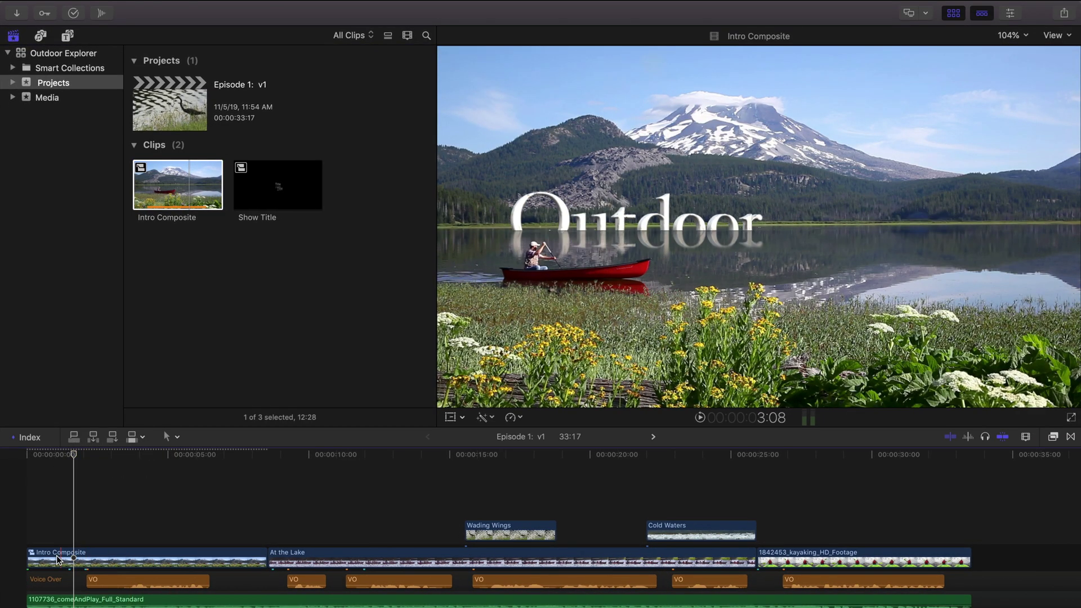
{"action": "left_click", "coordinate": [119, 559]}
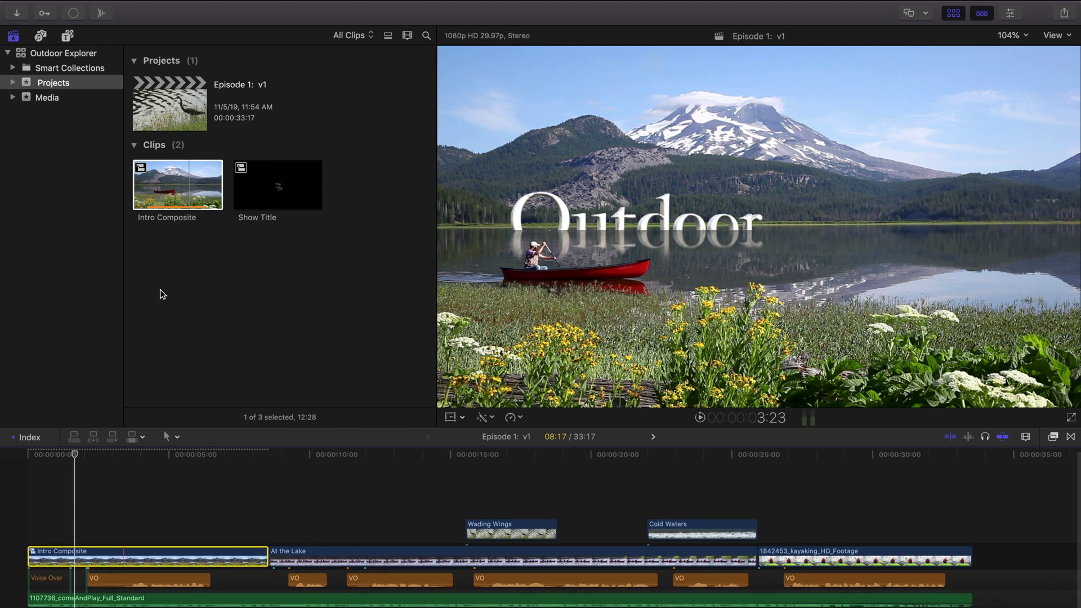
Play back Intro Composite, then open it as a compound clip in the timeline
{"action": "left_click", "coordinate": [152, 192]}
{"action": "key", "text": "space"}
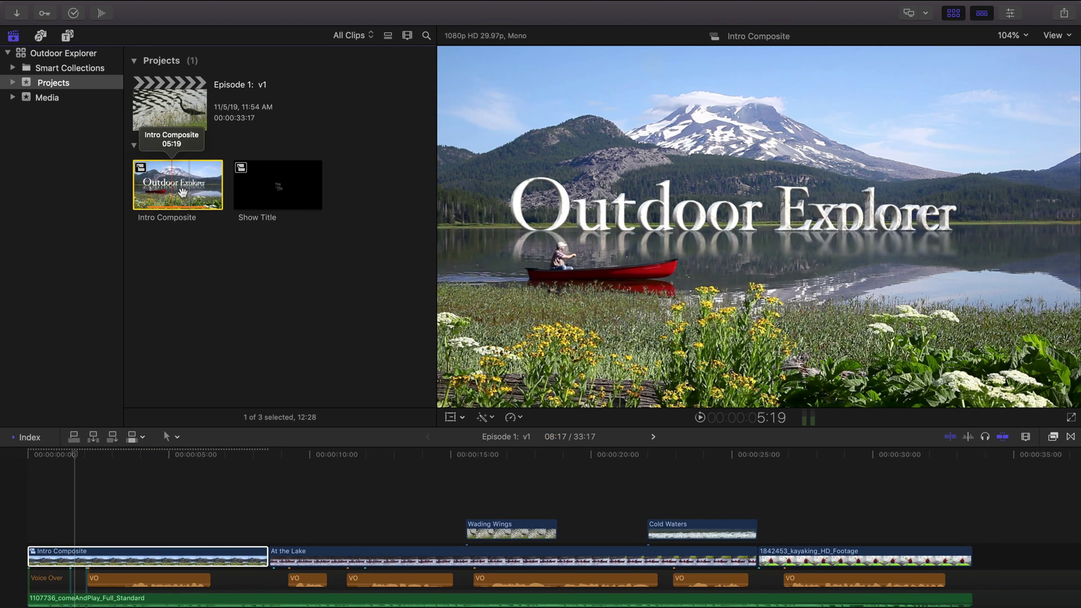
{"action": "double_click", "coordinate": [113, 552]}
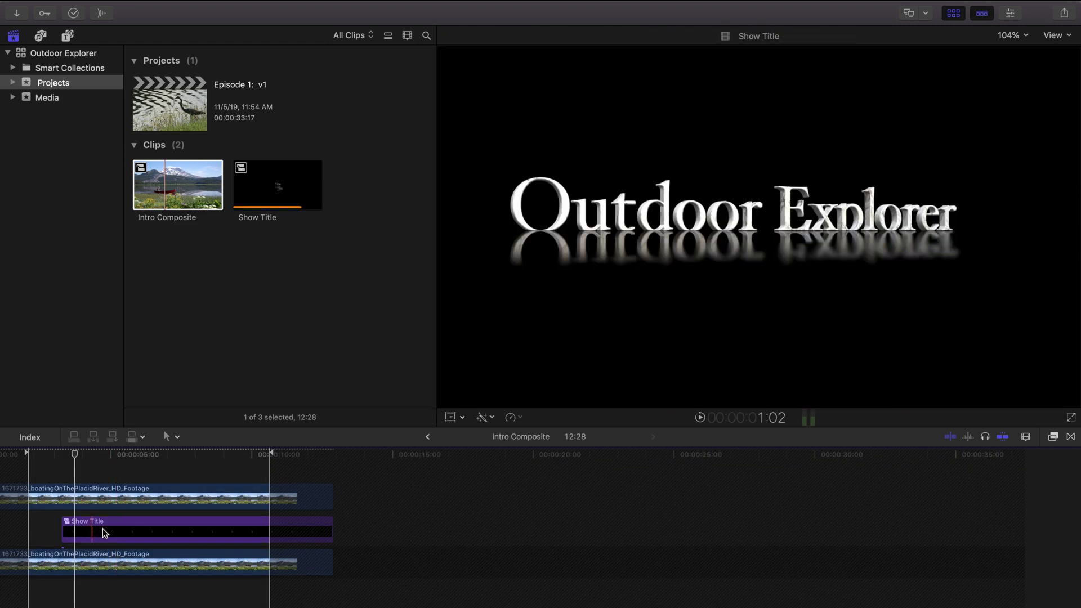
Select the nested Show Title clip and open it to reveal its title layers
{"action": "left_click", "coordinate": [143, 530]}
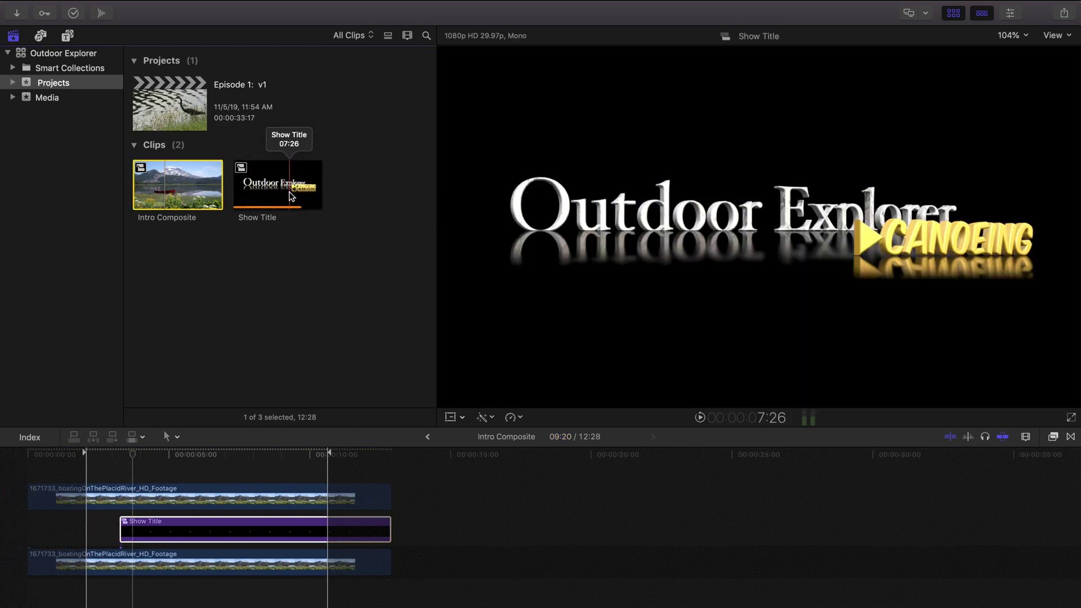
{"action": "left_click", "coordinate": [187, 527]}
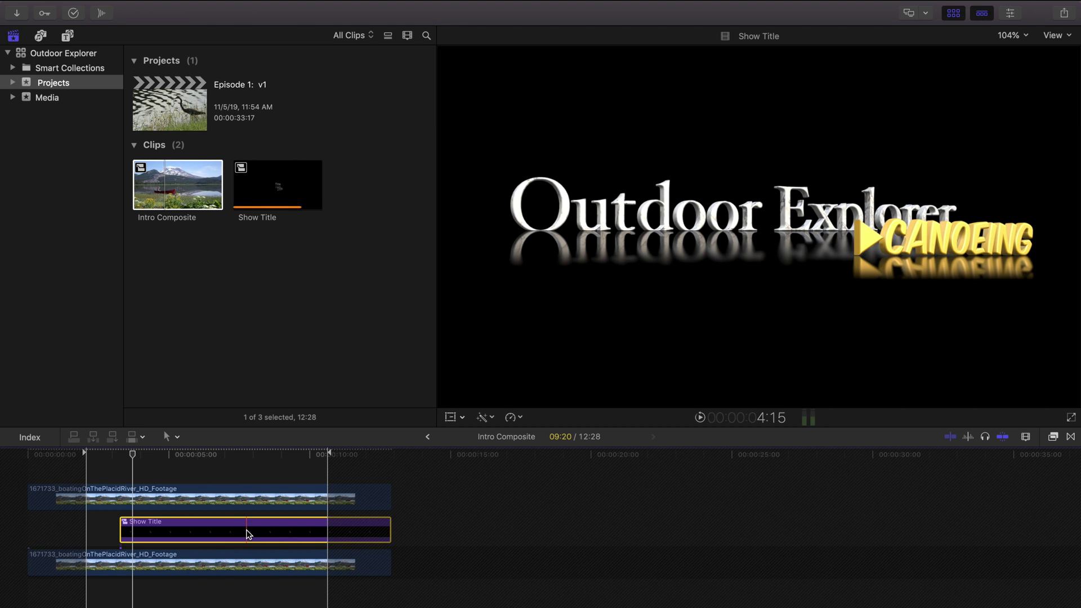
{"action": "double_click", "coordinate": [247, 533]}
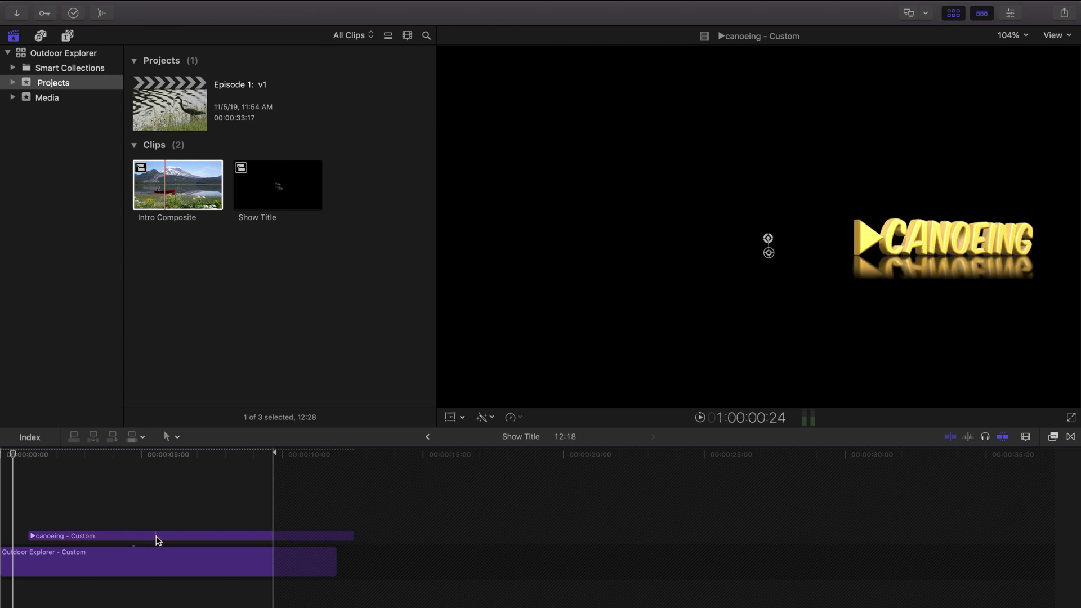
Select the canoeing title and view its BretFX Reflect effect settings in the Inspector
{"action": "left_click", "coordinate": [203, 538]}
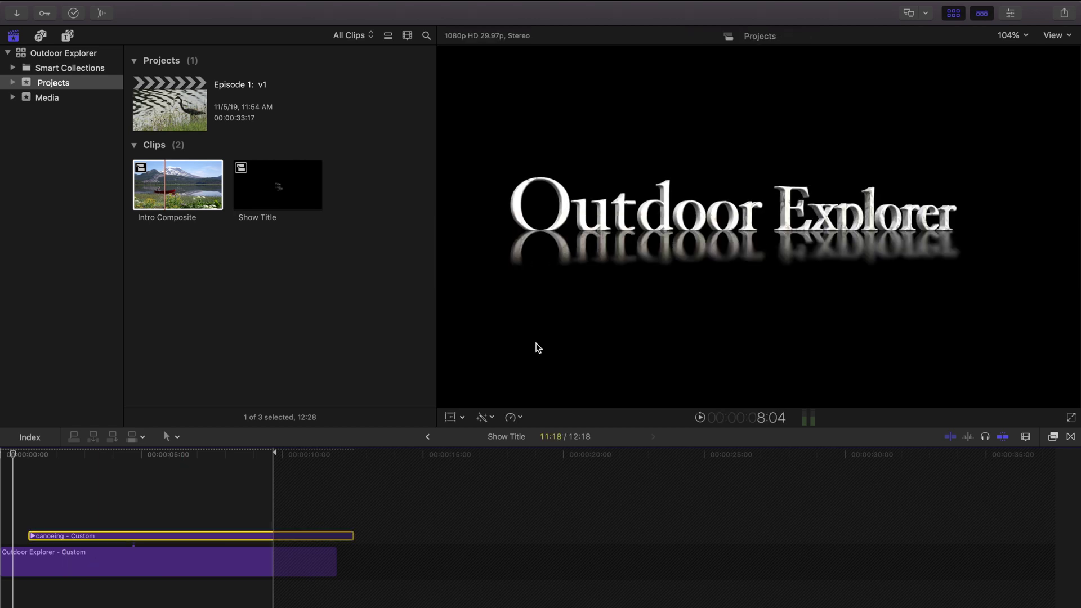
{"action": "left_click", "coordinate": [1013, 15]}
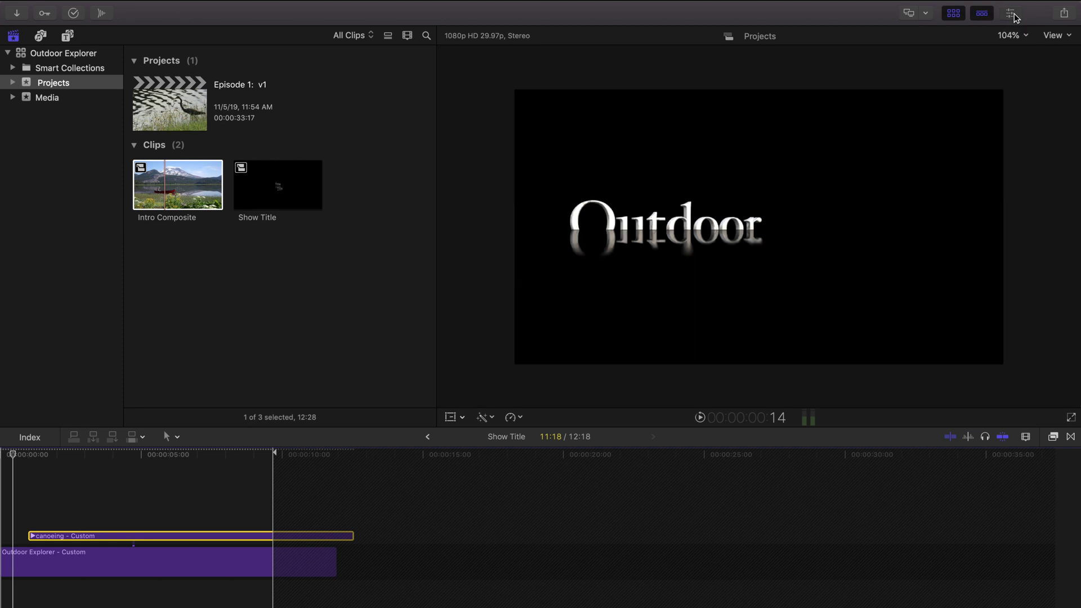
{"action": "left_click", "coordinate": [1012, 15]}
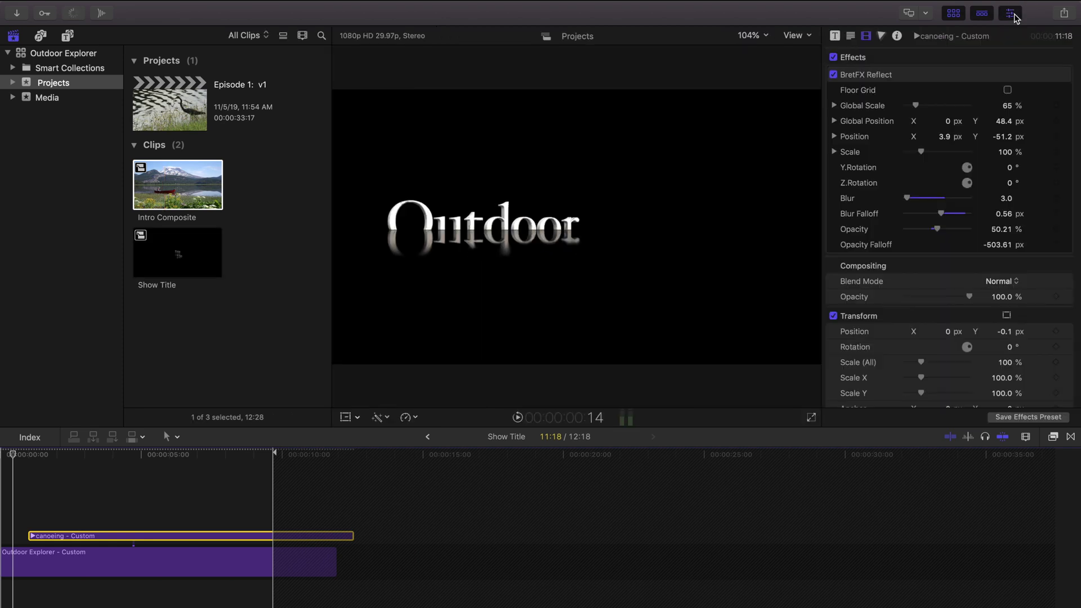
{"action": "left_click", "coordinate": [868, 75]}
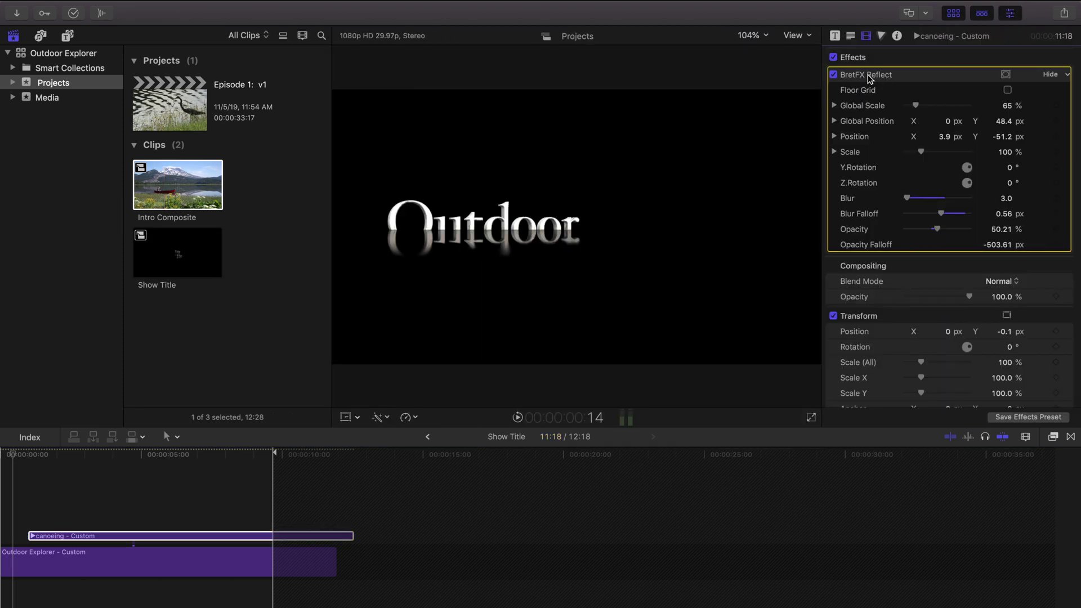
Scrub around where CANOEING appears, then go back to Intro Composite near 8 seconds
{"action": "left_click_drag", "start_coordinate": [62, 457], "coordinate": [251, 461]}
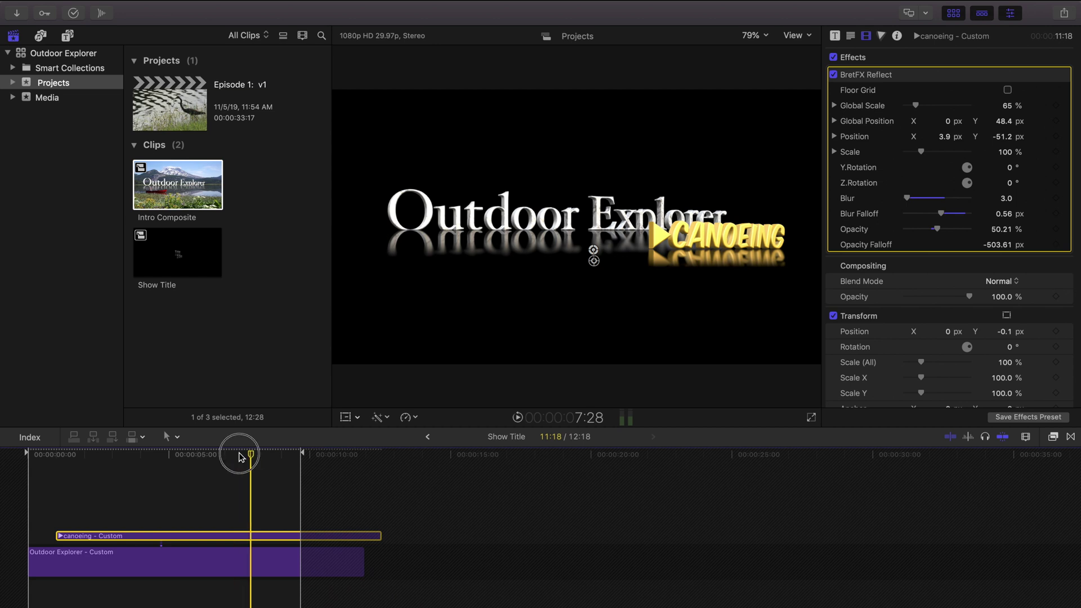
{"action": "mouse_move", "coordinate": [239, 457]}
{"action": "left_mouse_down"}
{"action": "mouse_move", "coordinate": [29, 458]}
{"action": "mouse_move", "coordinate": [235, 462]}
{"action": "left_mouse_up"}
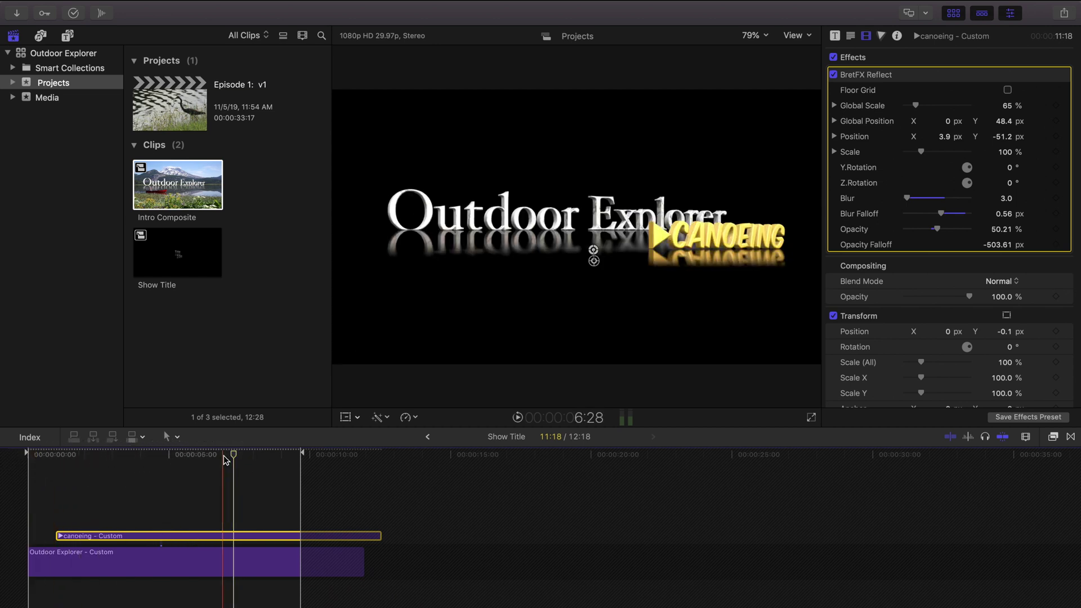
{"action": "left_click", "coordinate": [427, 437]}
{"action": "left_click_drag", "start_coordinate": [371, 453], "coordinate": [205, 460]}
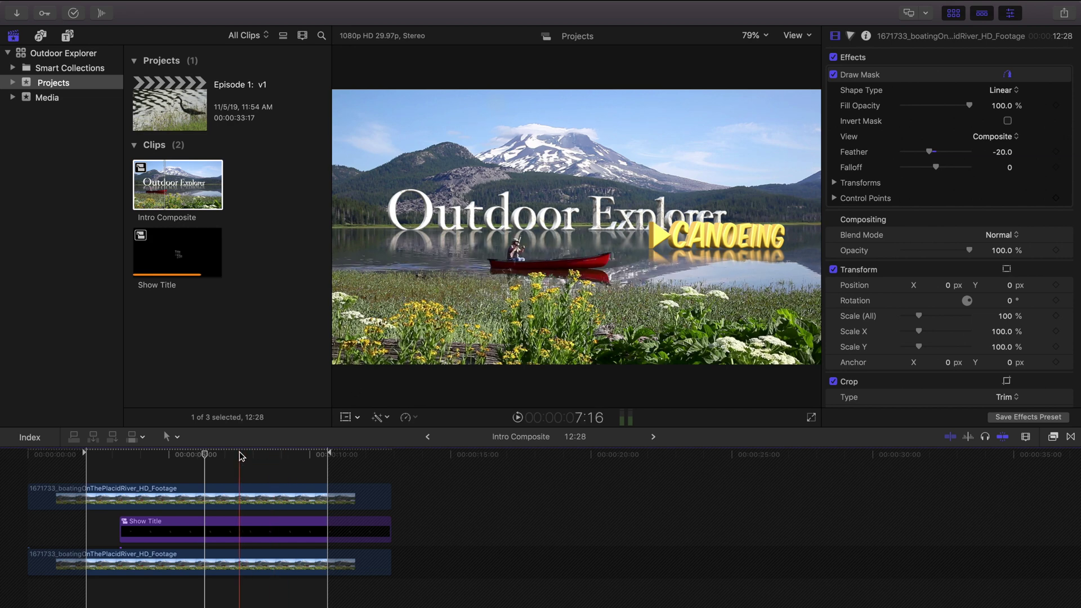
{"action": "left_click", "coordinate": [235, 507]}
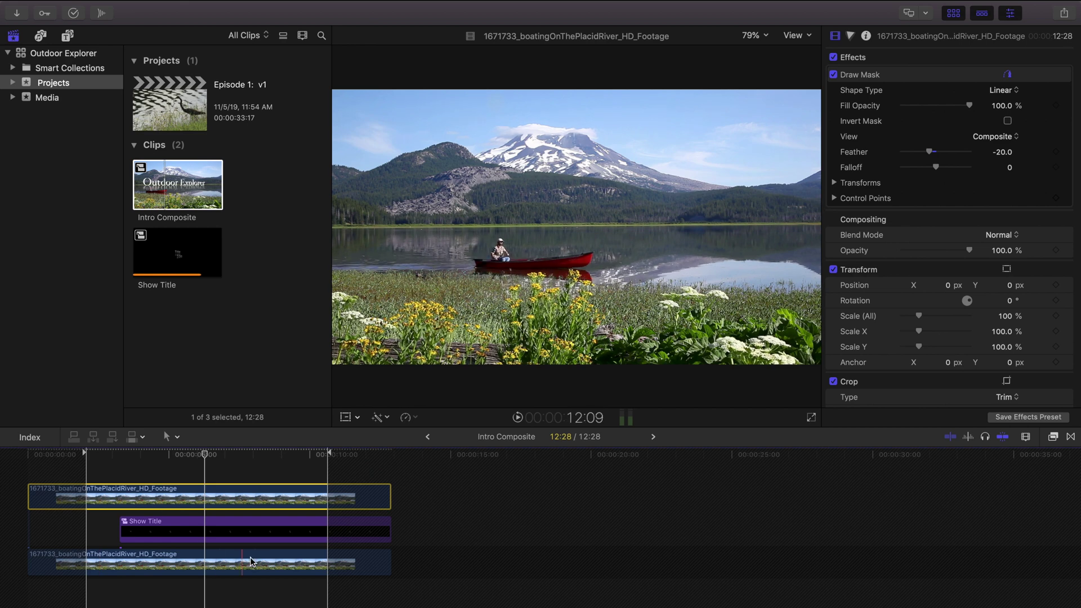
{"action": "left_click", "coordinate": [211, 503]}
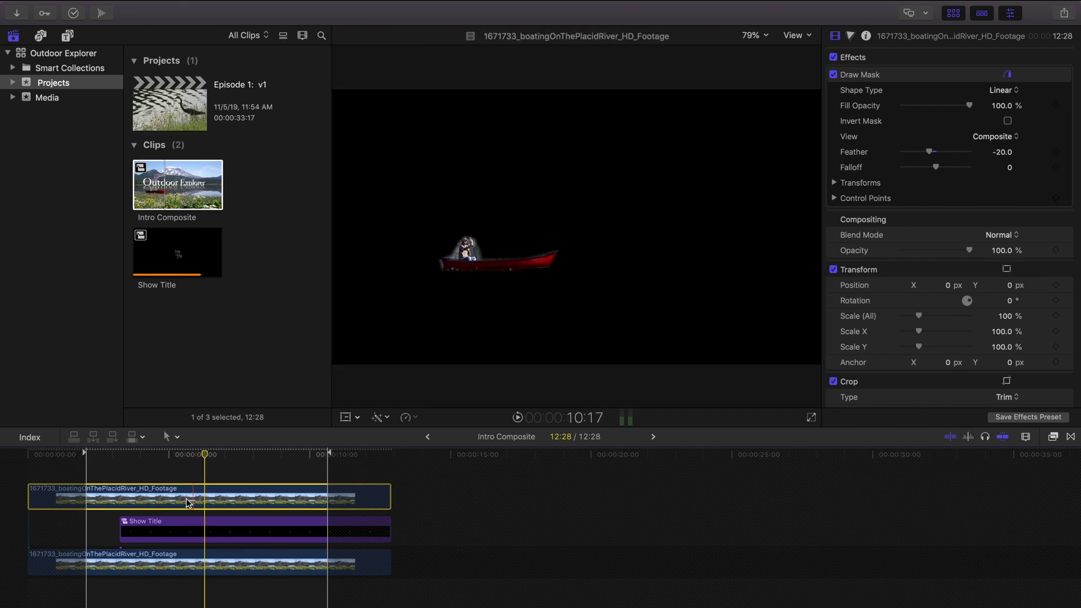
{"action": "left_click", "coordinate": [876, 75]}
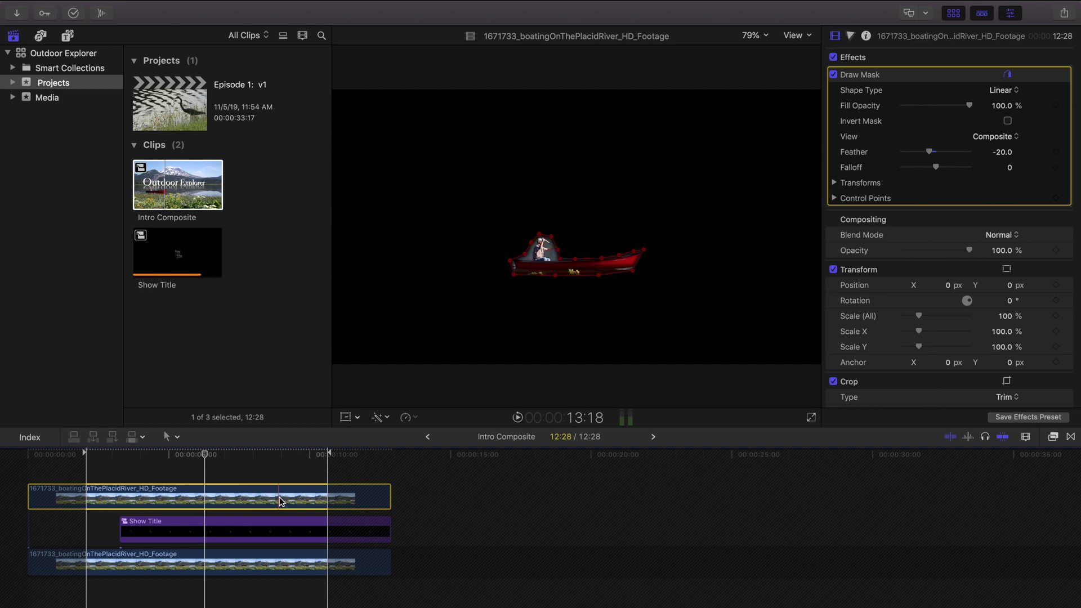
{"action": "left_click", "coordinate": [212, 456]}
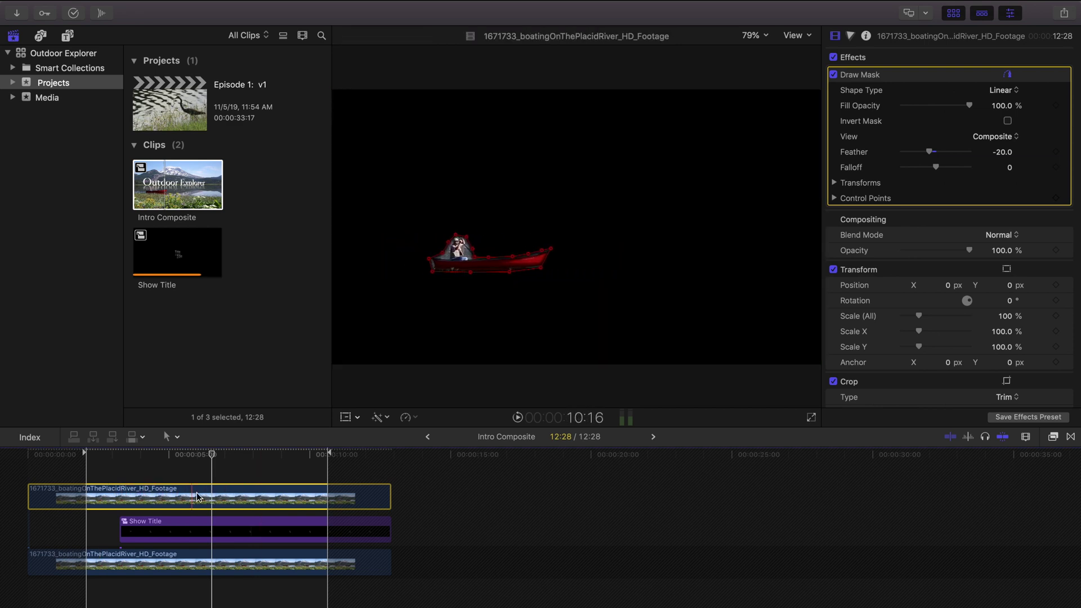
{"action": "left_click", "coordinate": [239, 455]}
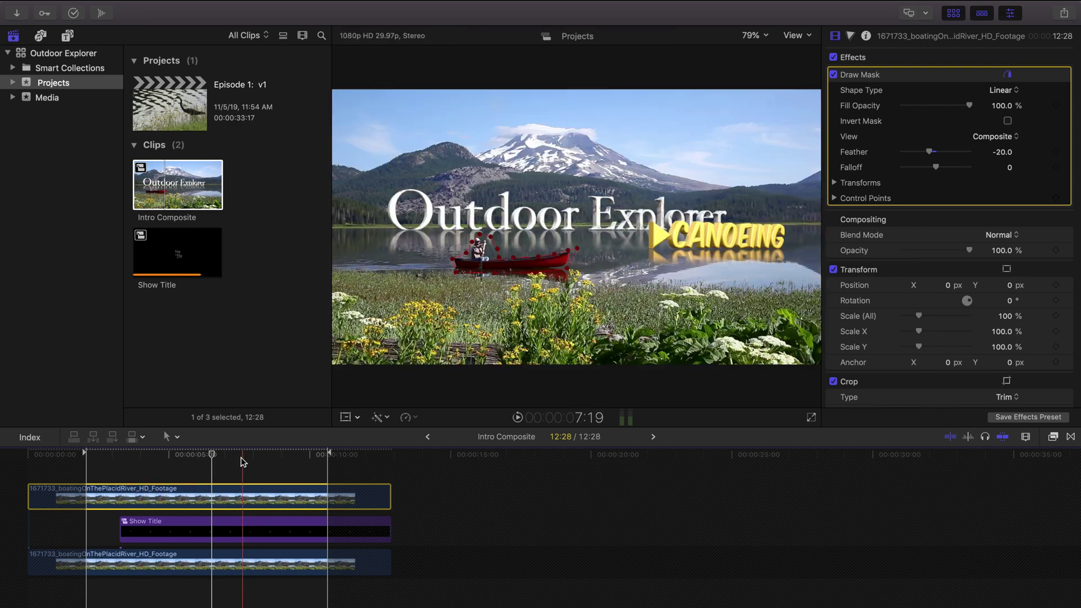
Close the Inspector, return to the Episode 1: v1 timeline, and select Intro Composite
{"action": "left_click", "coordinate": [1011, 14]}
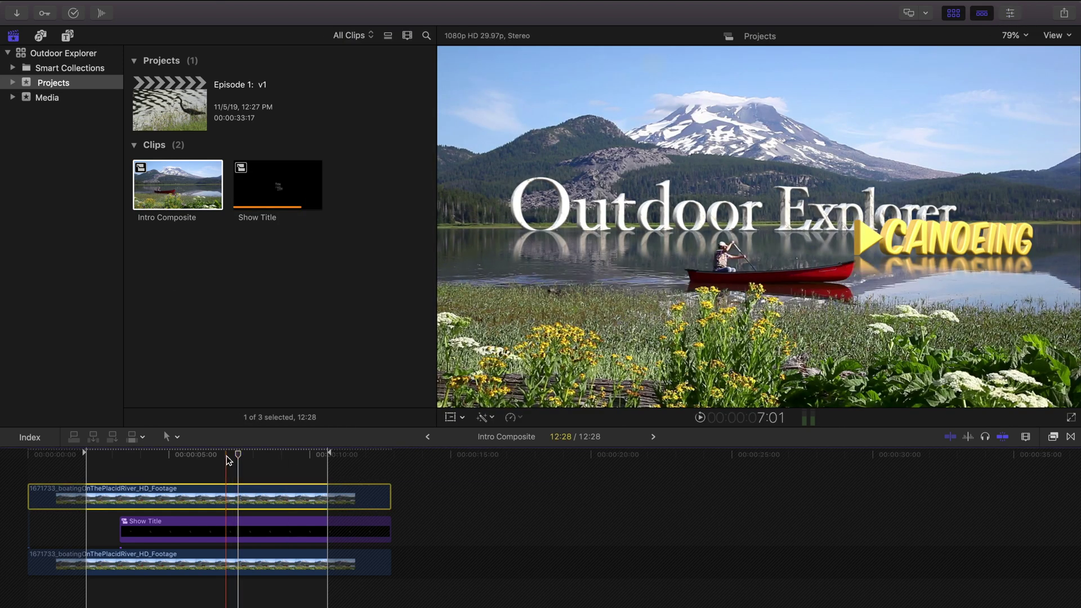
{"action": "left_click", "coordinate": [194, 454]}
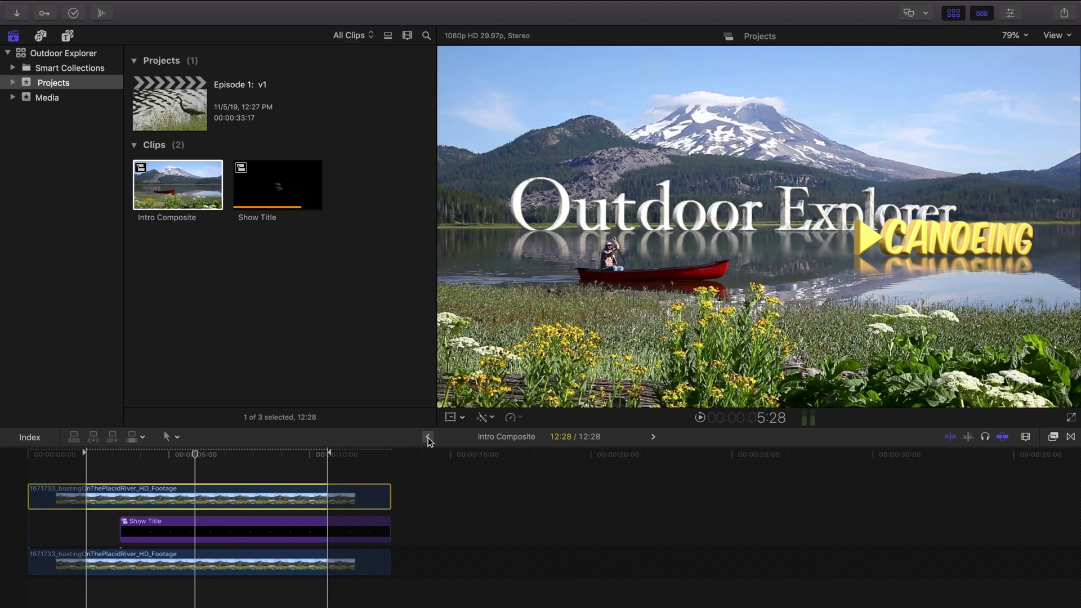
{"action": "left_click", "coordinate": [428, 438]}
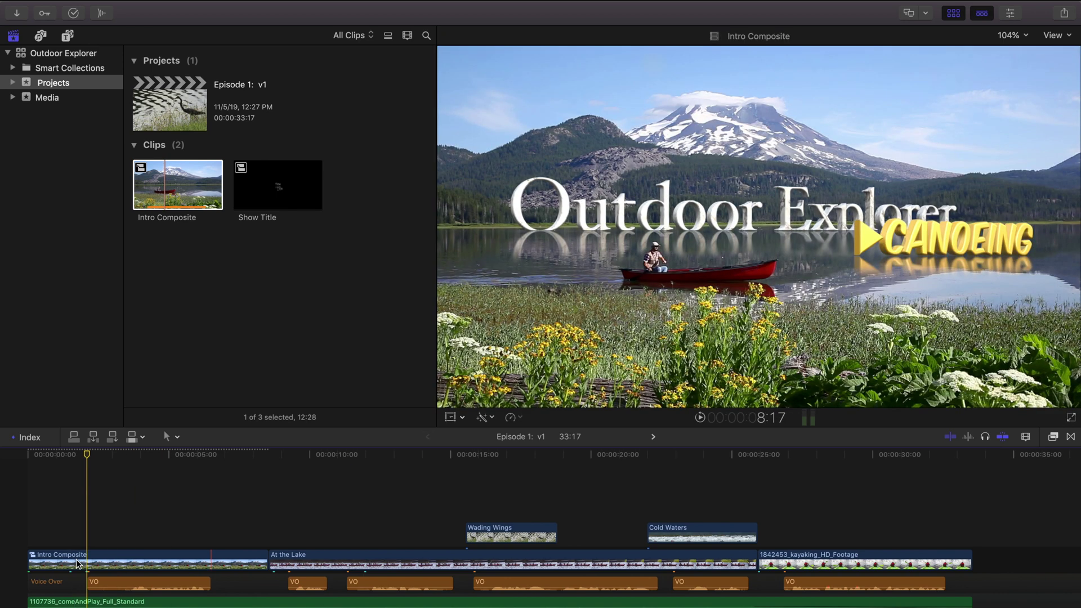
{"action": "left_click", "coordinate": [107, 562]}
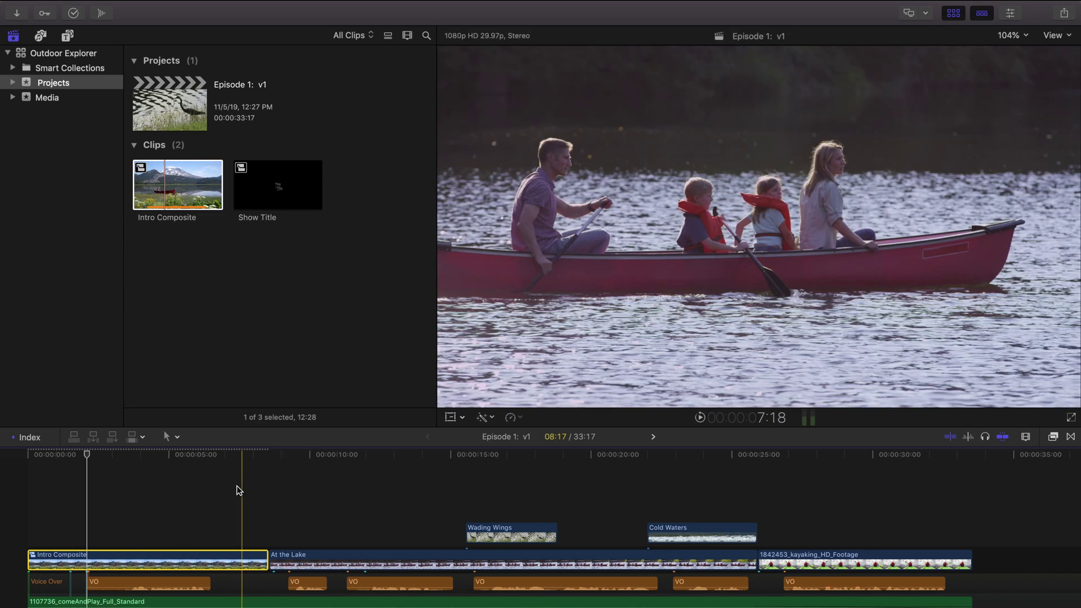
Preview the title composite around 6 seconds, then select the Episode 1: v1 project
{"action": "left_click_drag", "start_coordinate": [224, 457], "coordinate": [844, 480]}
{"action": "left_click", "coordinate": [210, 457]}
{"action": "left_click_drag", "start_coordinate": [159, 459], "coordinate": [213, 460]}
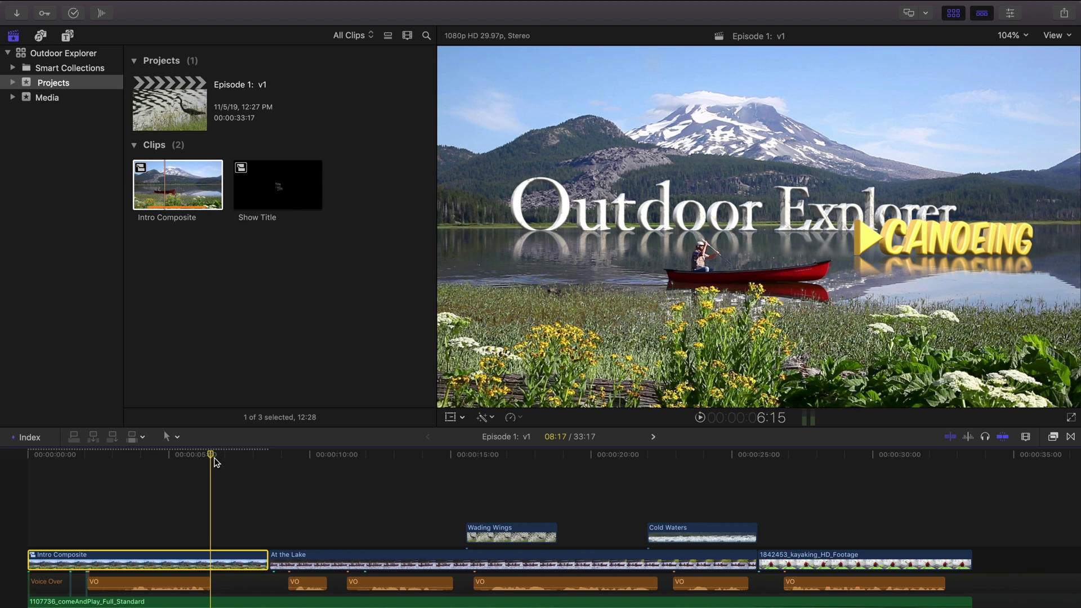
{"action": "left_click", "coordinate": [189, 110]}
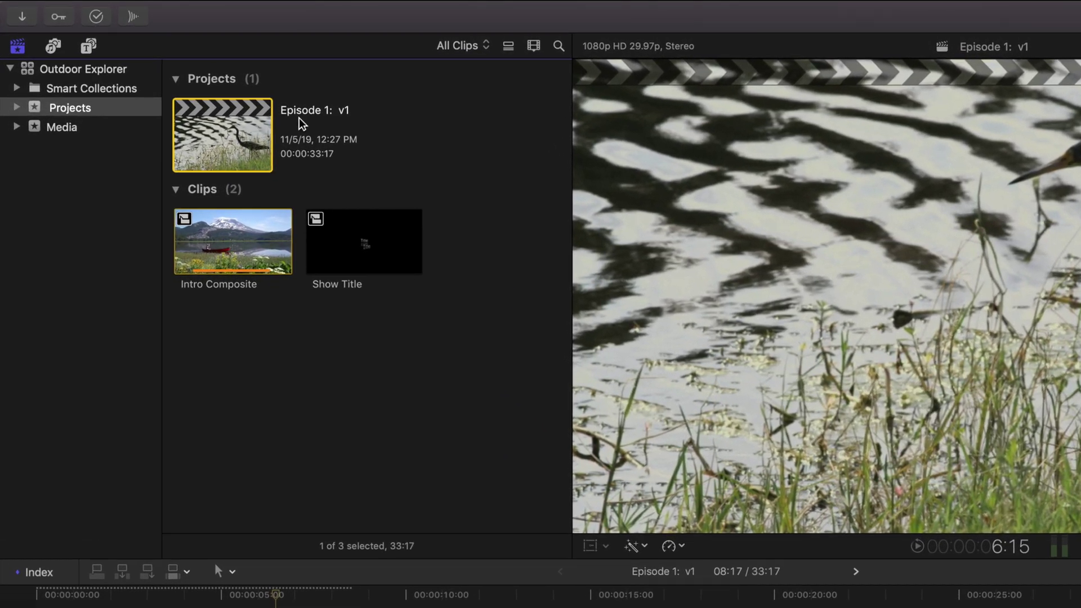
Duplicate the Episode 1: v1 project from its shortcut menu
{"action": "right_click", "coordinate": [227, 148]}
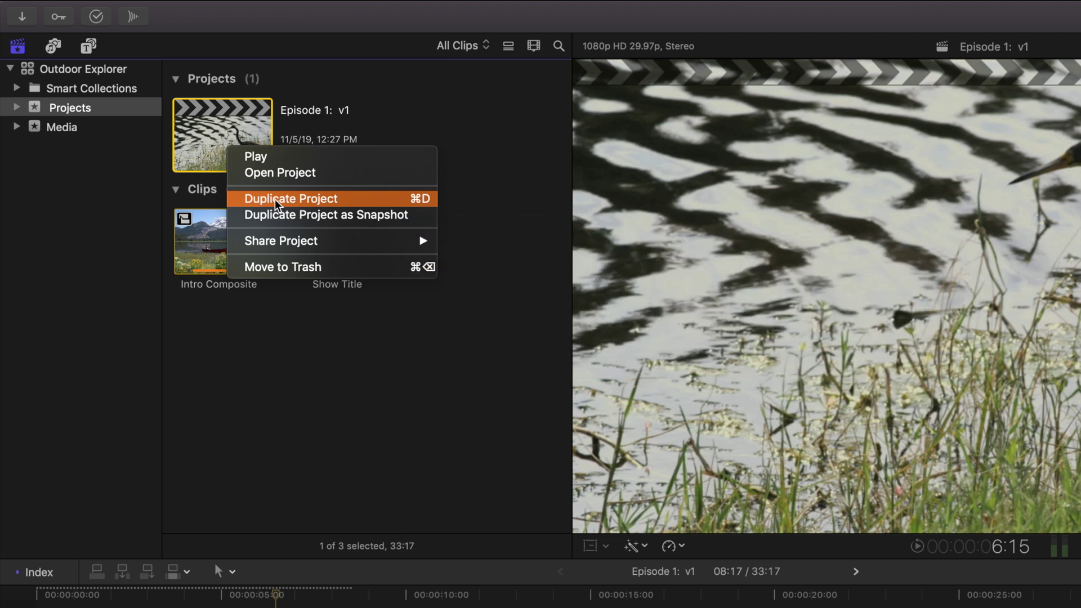
{"action": "left_click", "coordinate": [232, 319]}
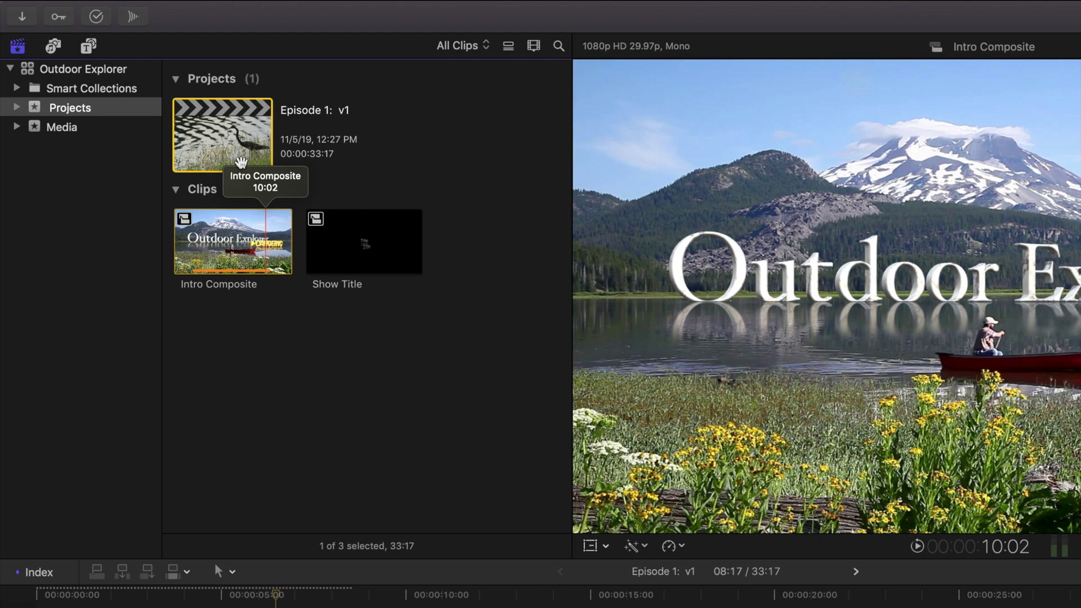
{"action": "left_click_drag", "start_coordinate": [263, 237], "coordinate": [237, 151]}
{"action": "right_click", "coordinate": [250, 151]}
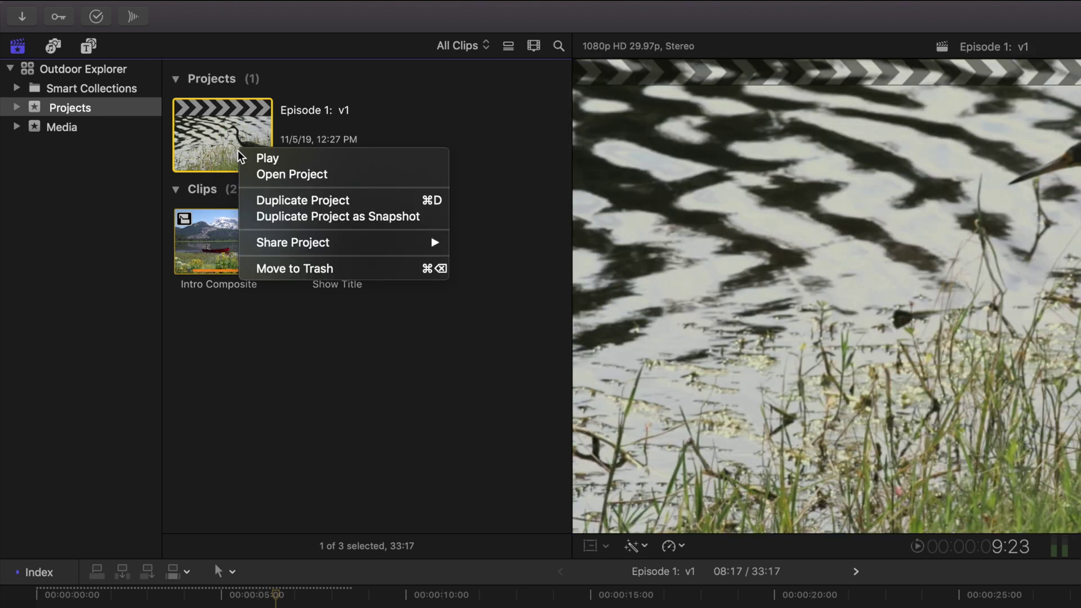
{"action": "left_click", "coordinate": [279, 202]}
Rename the copy to 'Episode 1: v2' and open it in the timeline
{"action": "left_click", "coordinate": [345, 197]}
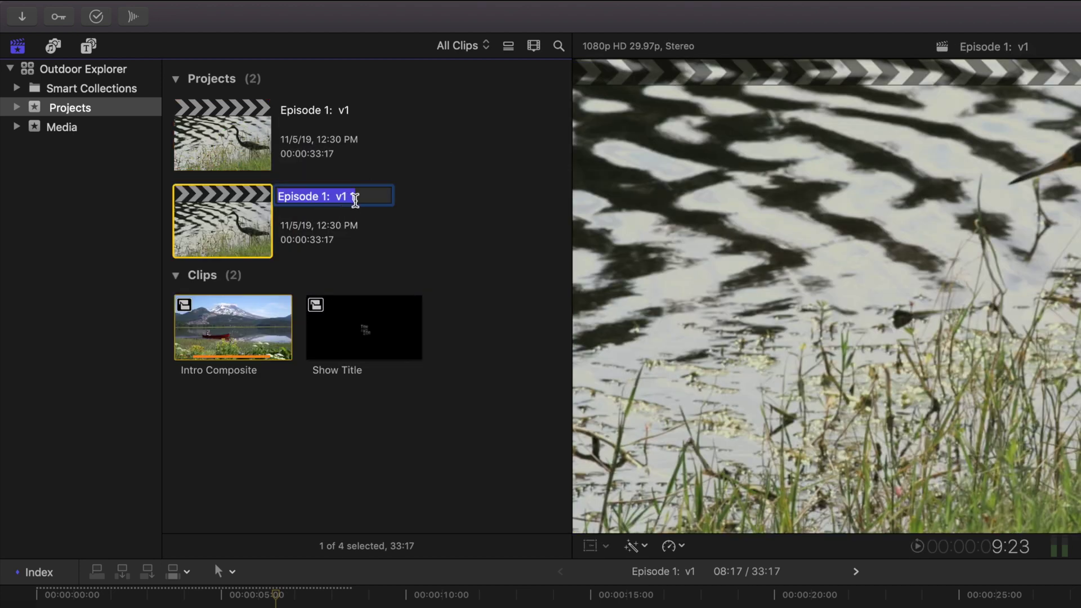
{"action": "left_click", "coordinate": [365, 198]}
{"action": "key", "text": "BackSpace"}
{"action": "key", "text": "BackSpace"}
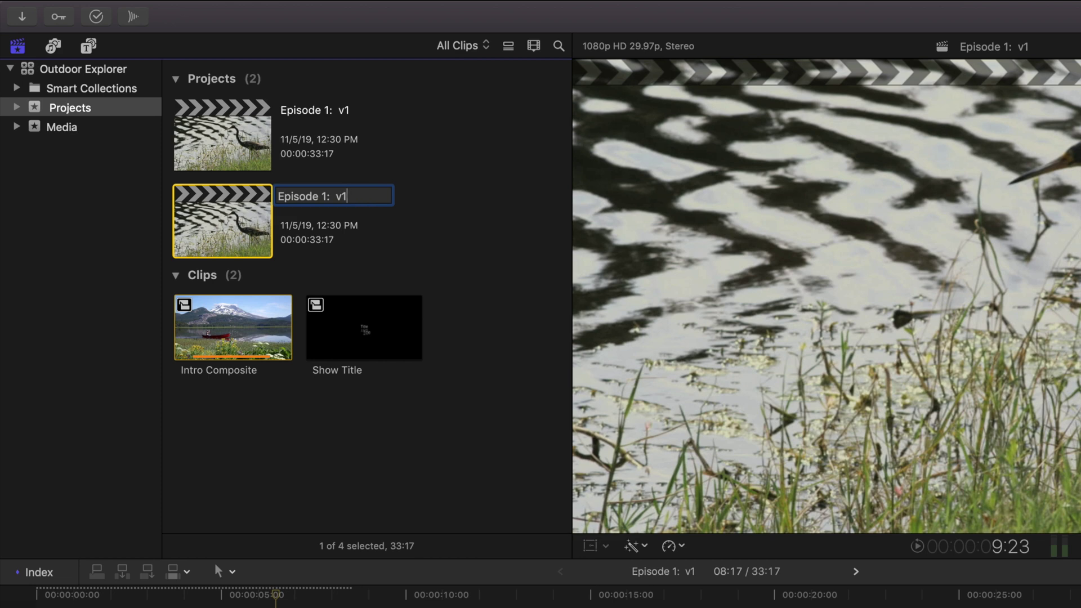
{"action": "type", "text": "2"}
{"action": "double_click", "coordinate": [236, 234]}
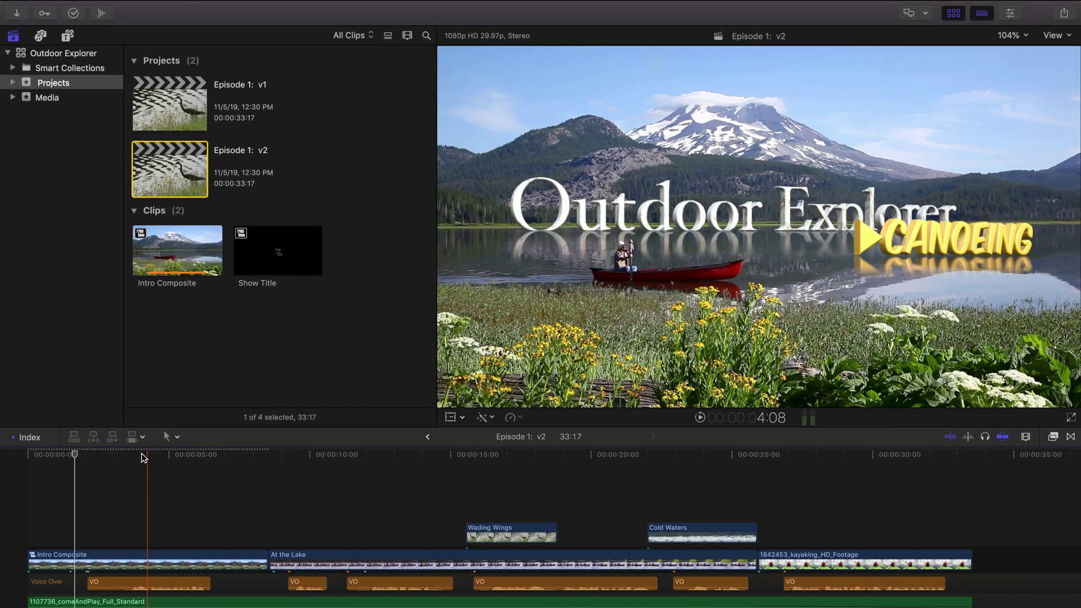
In Episode 1: v2, drill into Intro Composite and Show Title, then select the canoeing title
{"action": "left_click", "coordinate": [133, 456]}
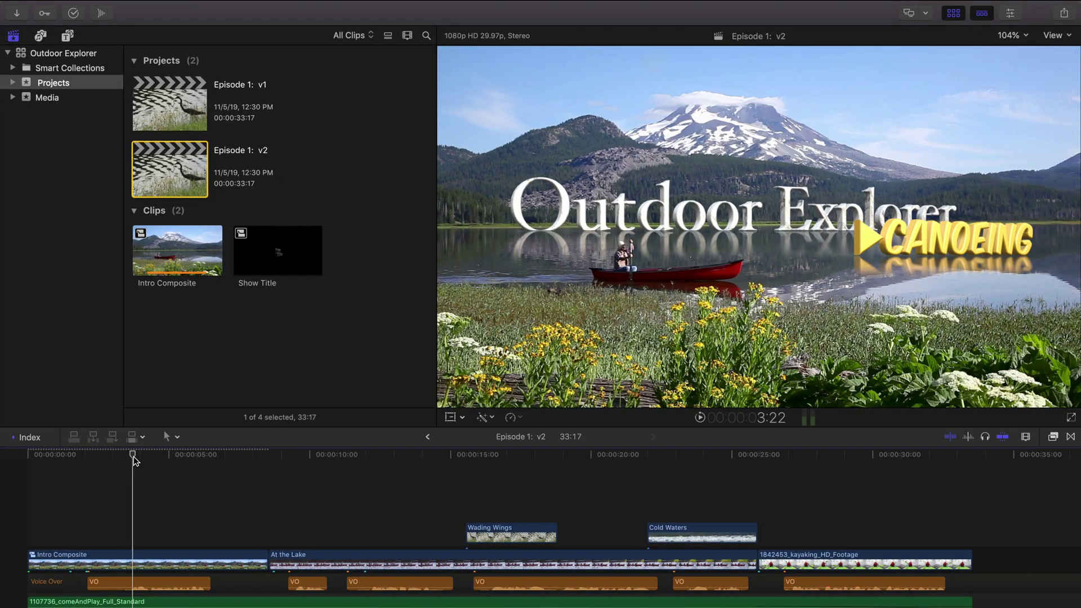
{"action": "left_click", "coordinate": [135, 564]}
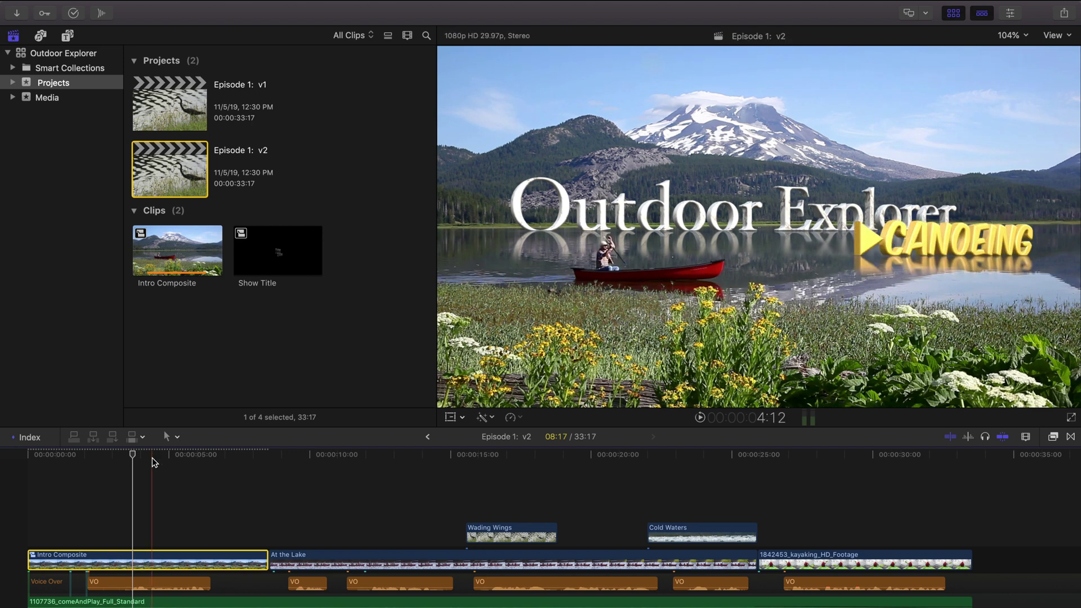
{"action": "double_click", "coordinate": [166, 561]}
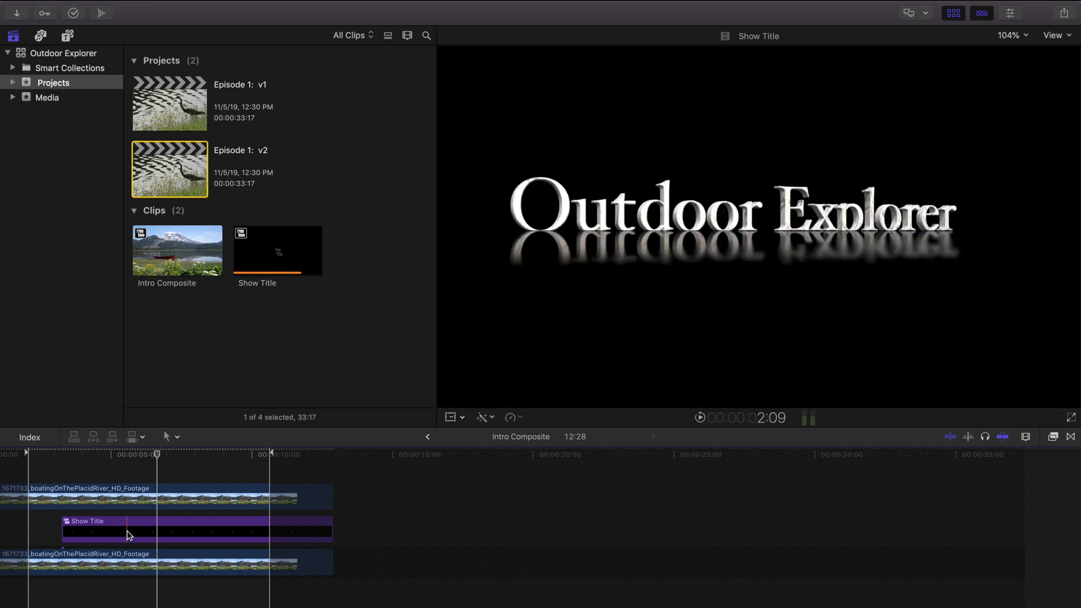
{"action": "double_click", "coordinate": [183, 525]}
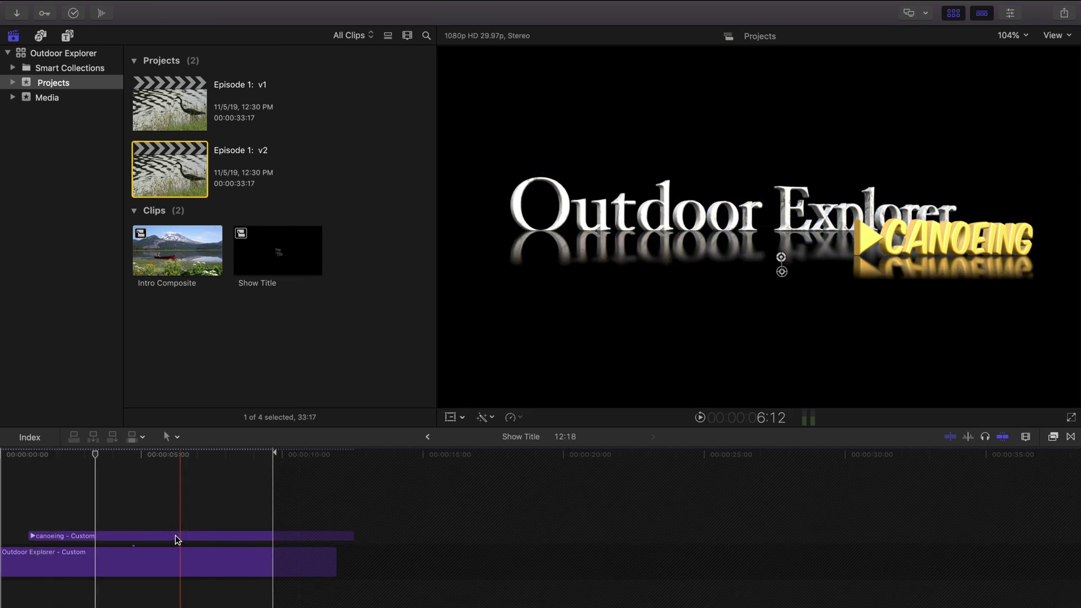
{"action": "left_click", "coordinate": [175, 535]}
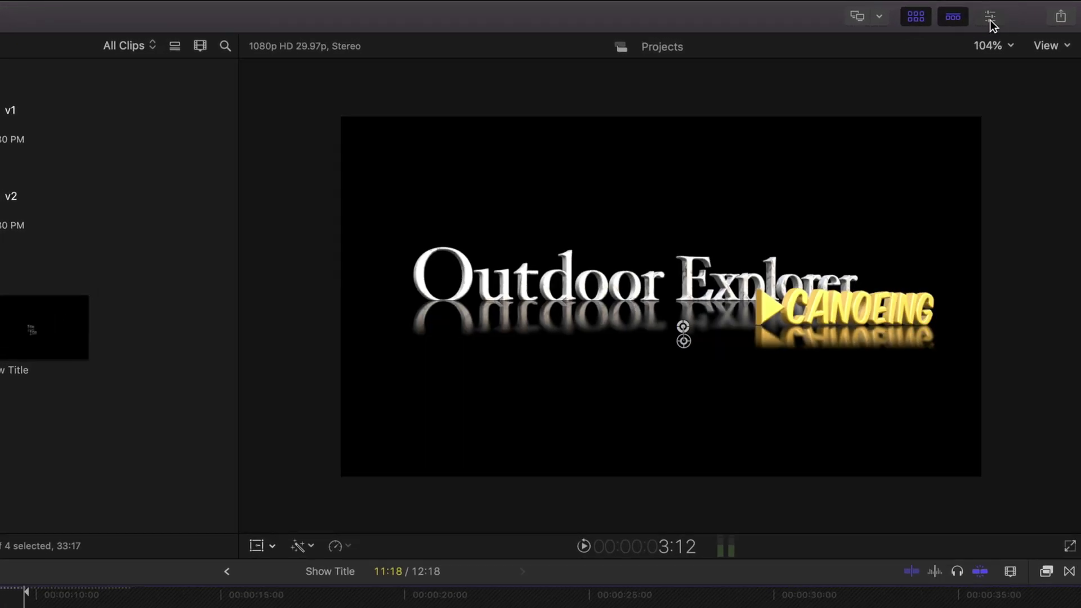
Replace 'canoeing' with 'paddle sports' in the title's Text settings
{"action": "left_click", "coordinate": [989, 17]}
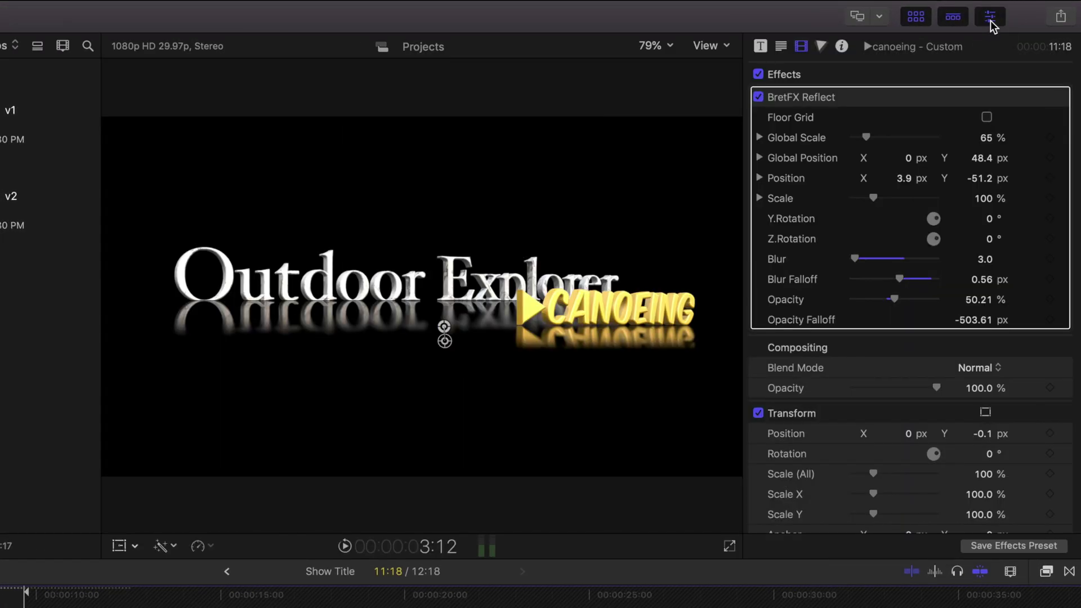
{"action": "left_click", "coordinate": [781, 46]}
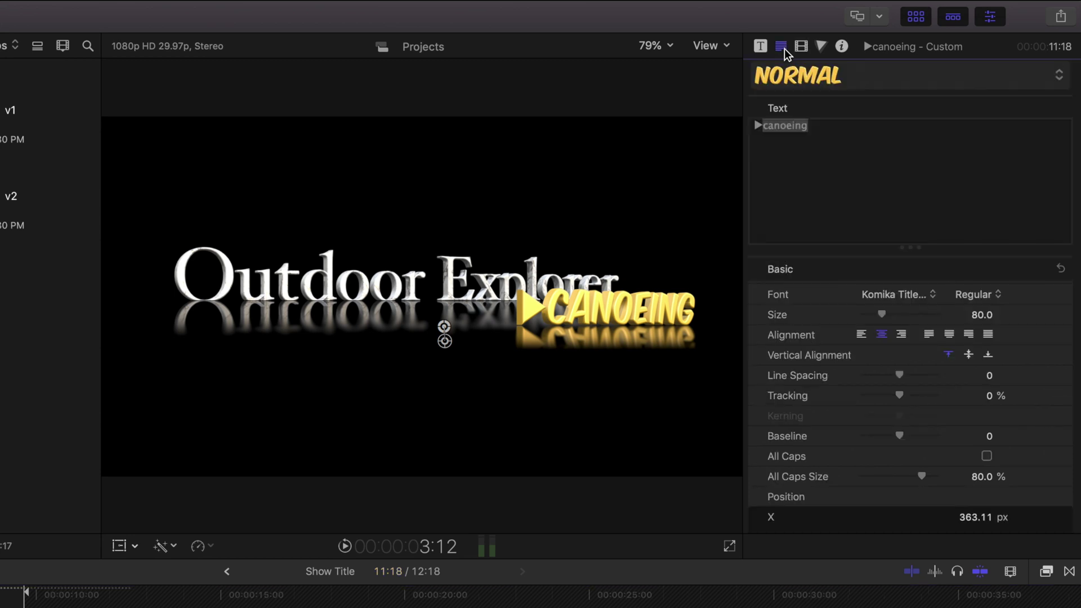
{"action": "double_click", "coordinate": [786, 127]}
{"action": "type", "text": "paddle"}
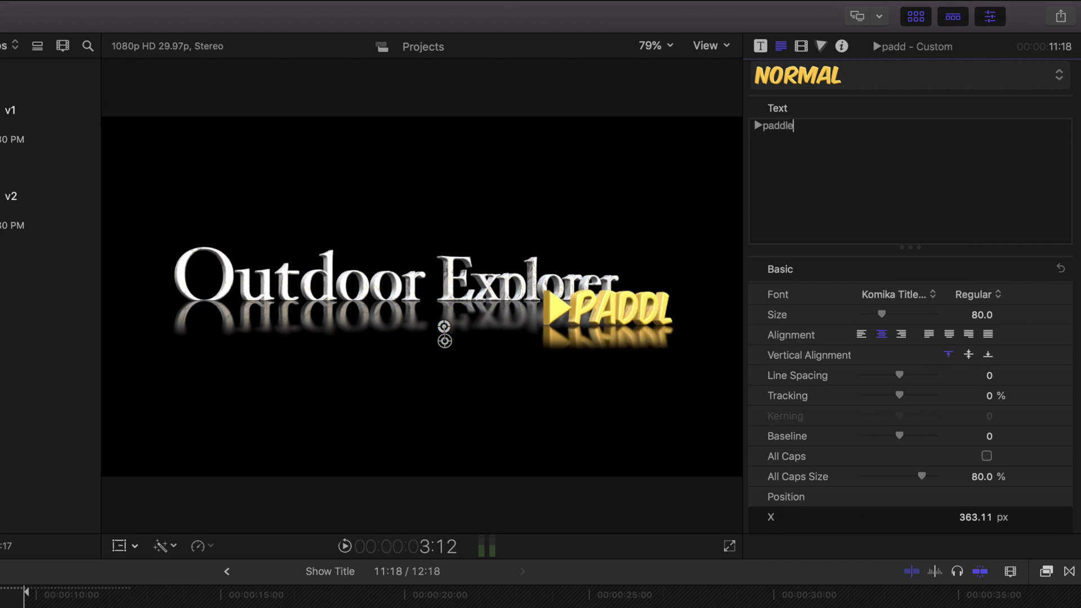
{"action": "type", "text": " sports"}
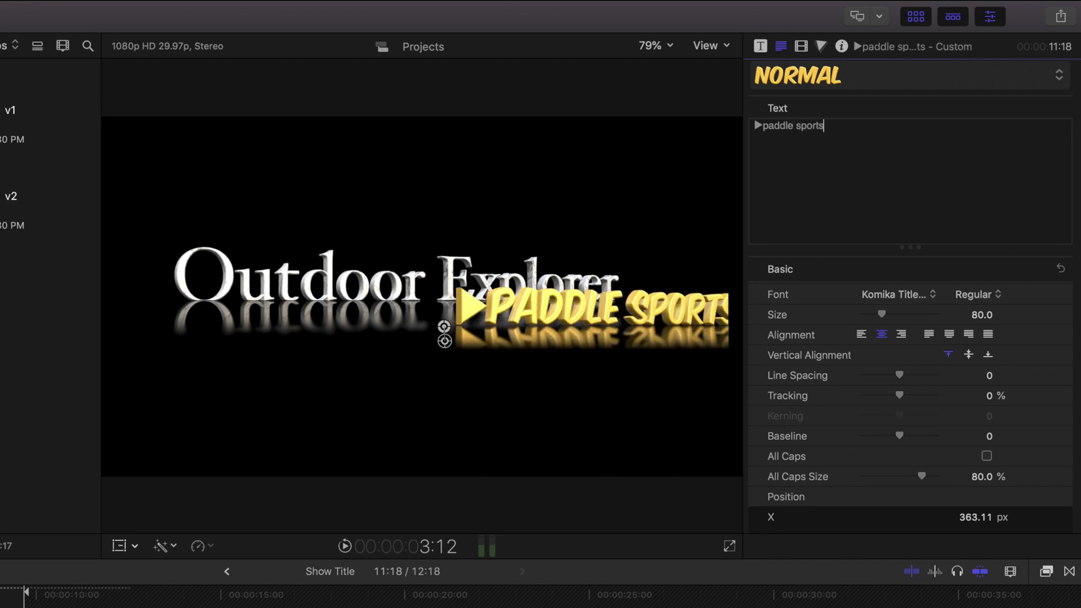
Drag the PADDLE SPORTS title left beside Outdoor Explorer, to X 321.09 px
{"action": "left_click", "coordinate": [603, 278]}
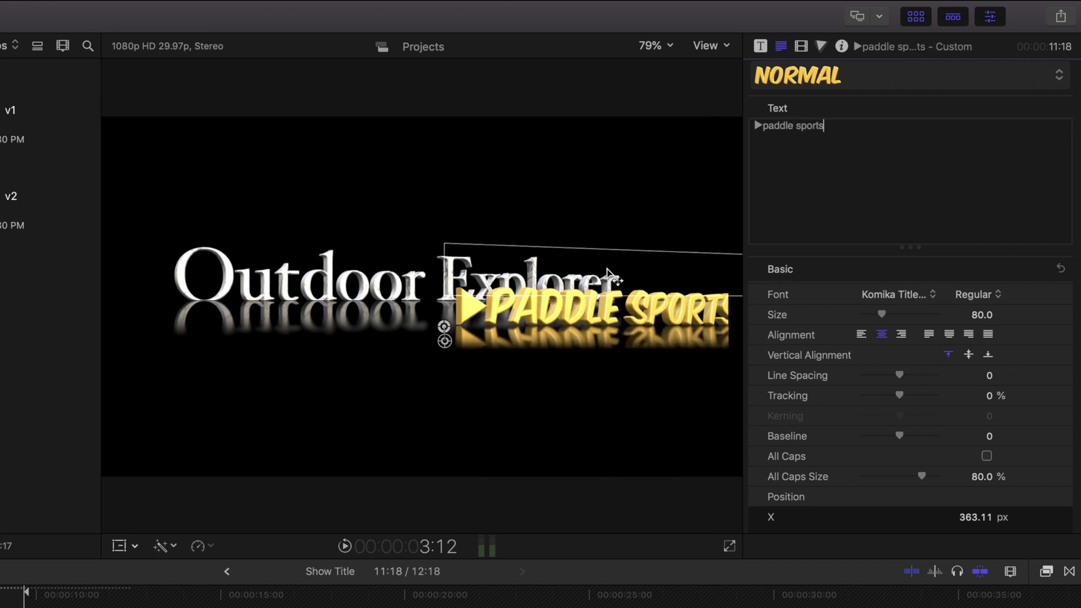
{"action": "left_click_drag", "start_coordinate": [608, 272], "coordinate": [510, 318]}
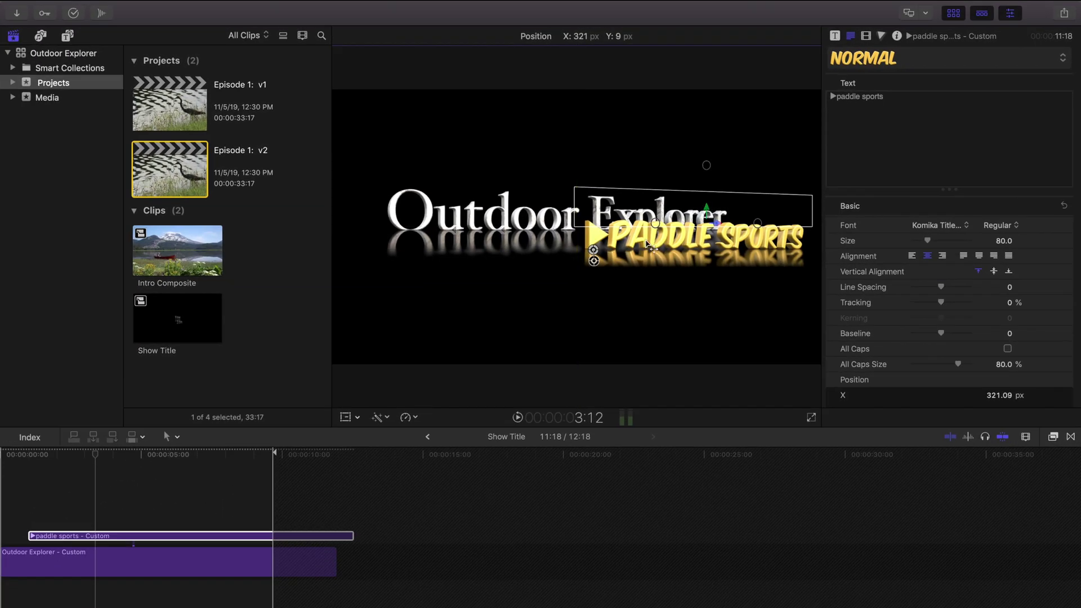
{"action": "left_click_drag", "start_coordinate": [647, 244], "coordinate": [647, 245]}
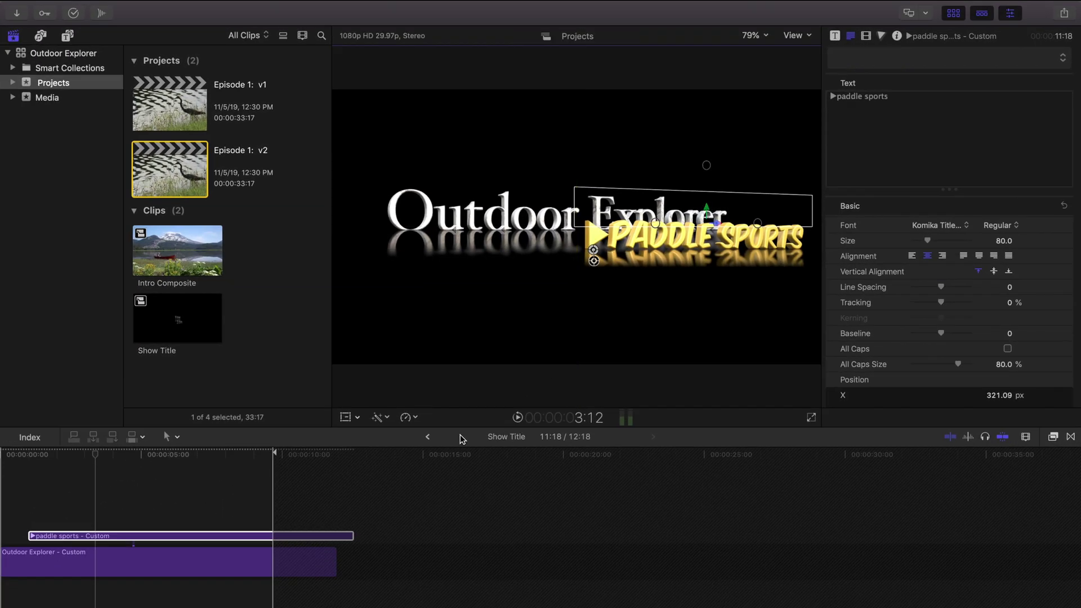
Back out through Intro Composite to the Episode 1: v2 timeline, playhead near 4:18
{"action": "left_click", "coordinate": [428, 437]}
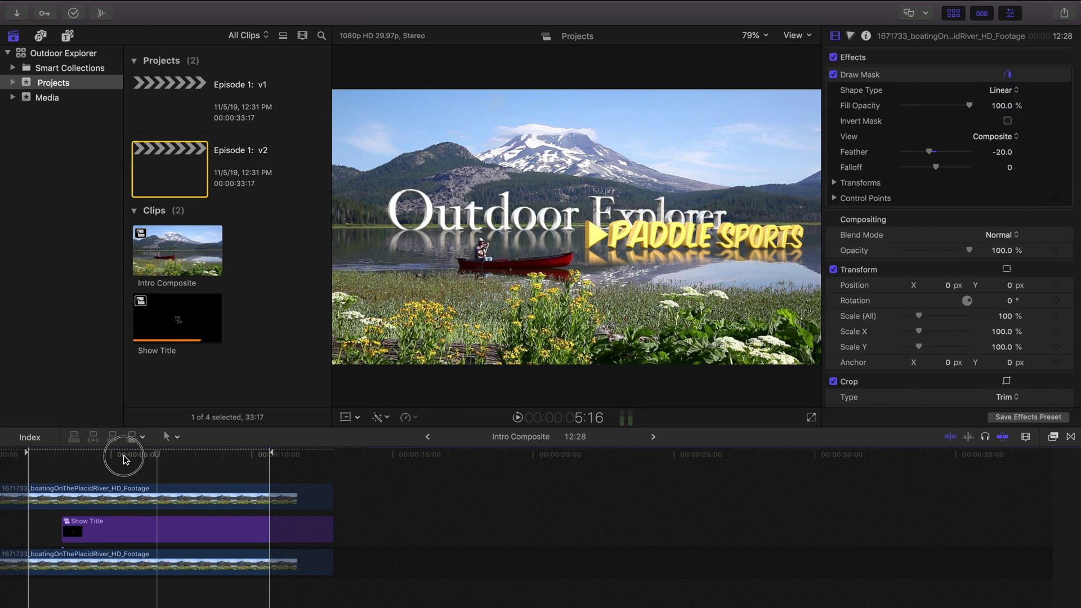
{"action": "left_click_drag", "start_coordinate": [123, 455], "coordinate": [159, 453]}
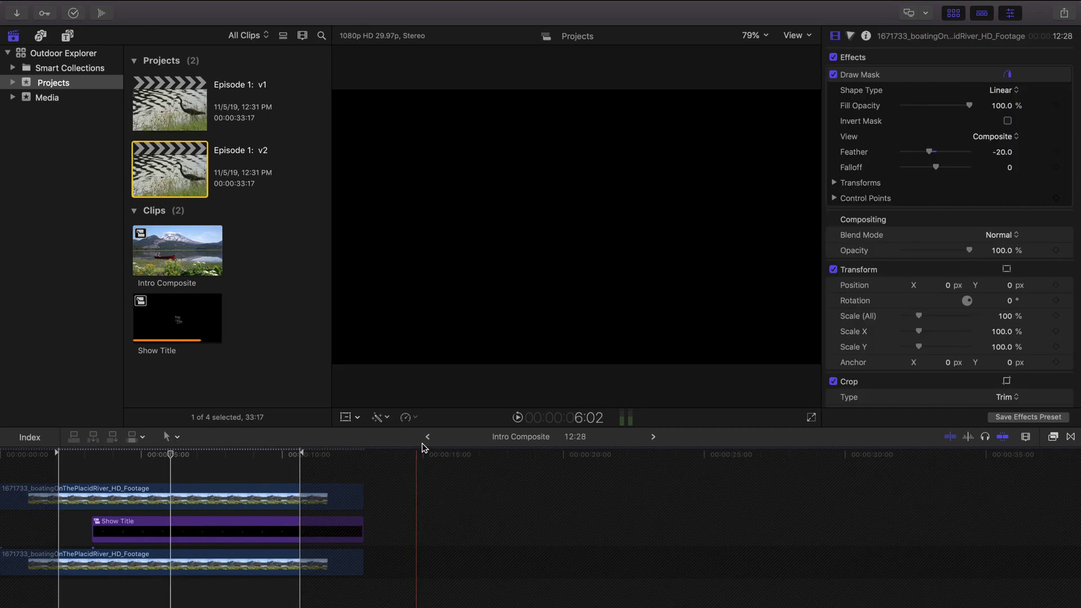
{"action": "left_click", "coordinate": [428, 437]}
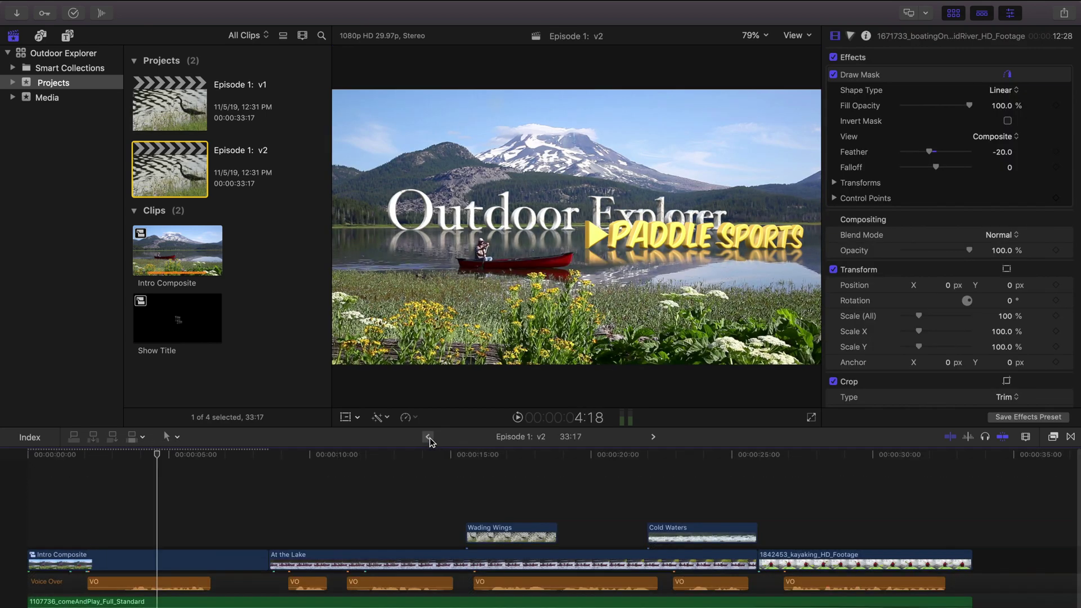
{"action": "left_click", "coordinate": [157, 456]}
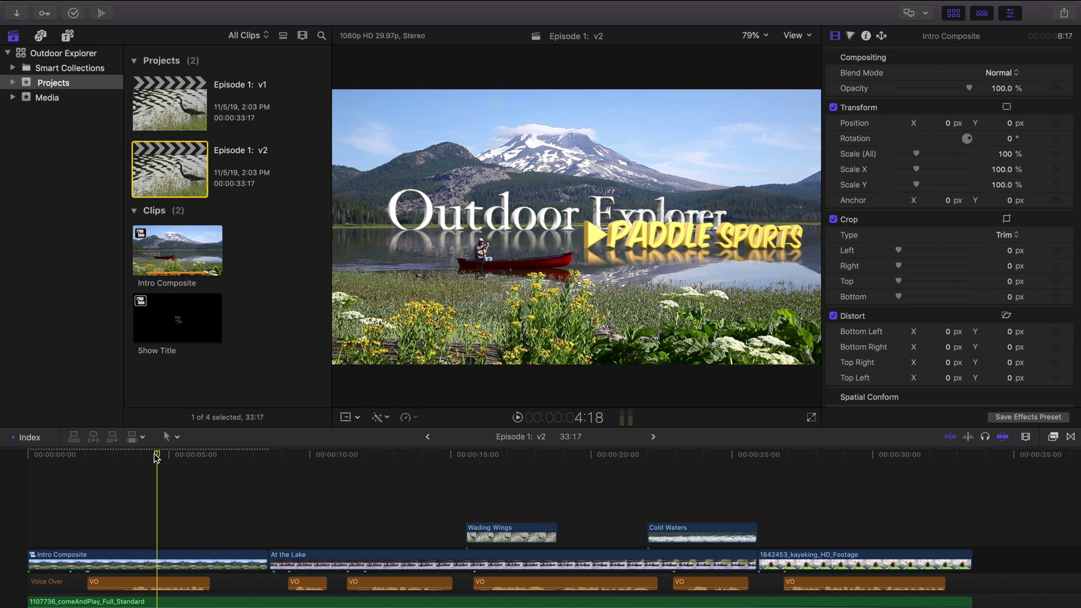
Hide the Inspector, scrub through the intro's new title, and select Episode 1: v1
{"action": "left_click", "coordinate": [1010, 12]}
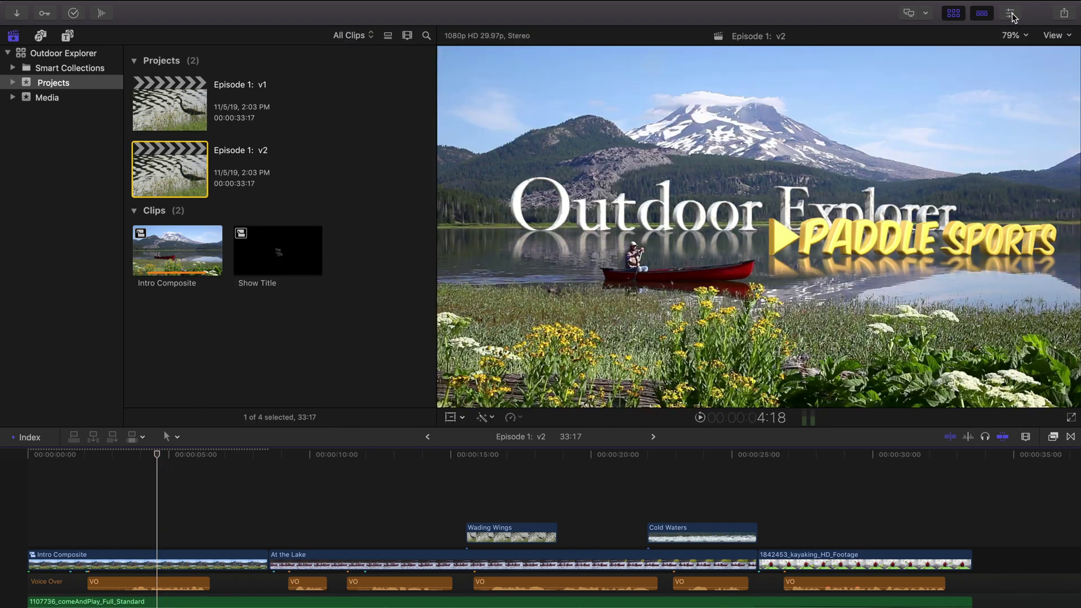
{"action": "left_click_drag", "start_coordinate": [160, 455], "coordinate": [186, 459]}
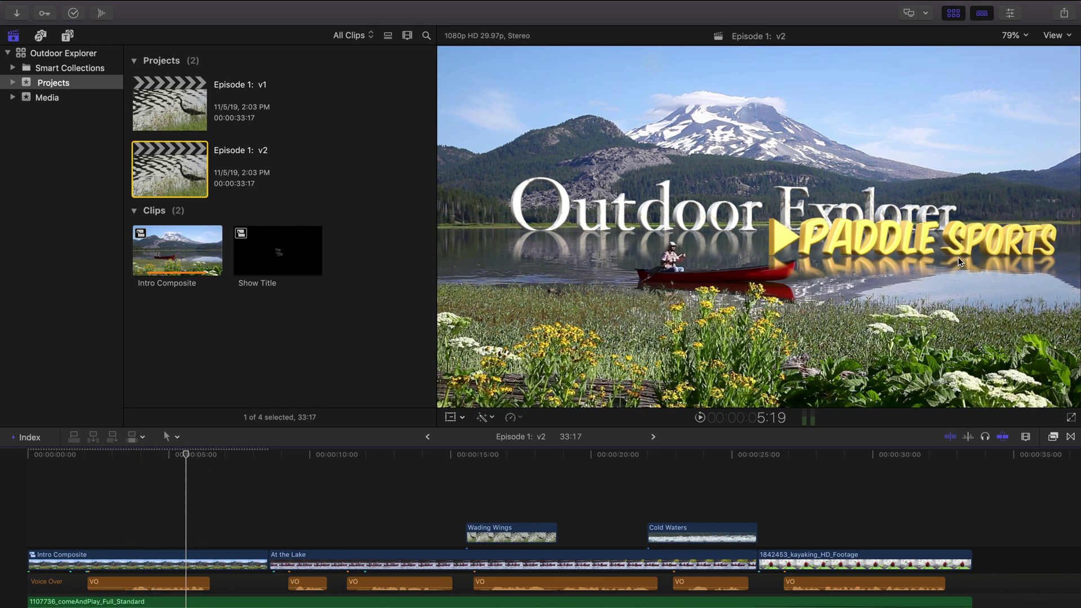
{"action": "left_click", "coordinate": [163, 454]}
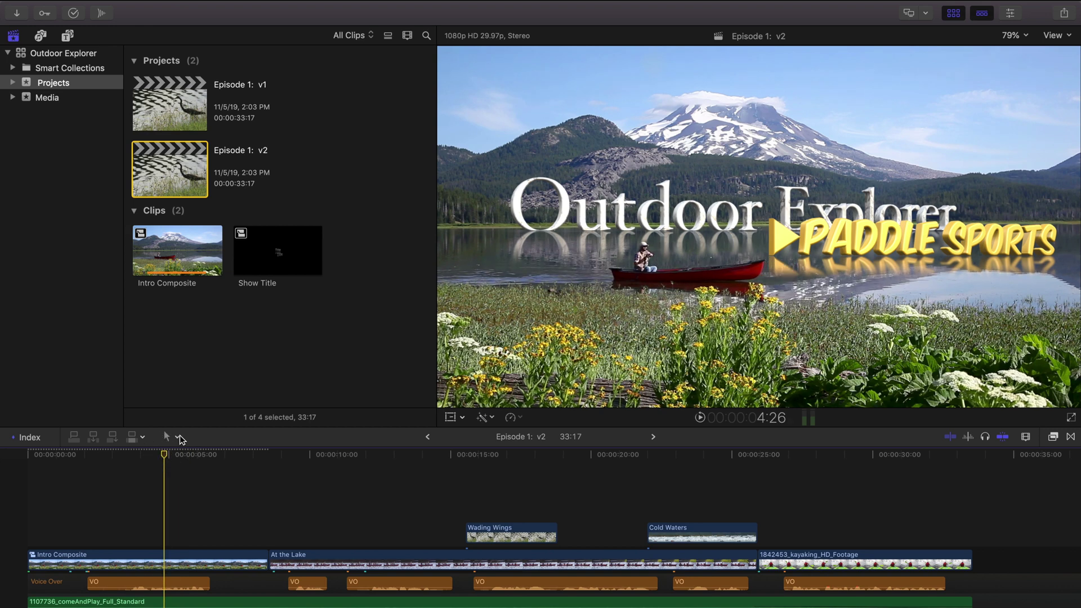
{"action": "left_click", "coordinate": [184, 120]}
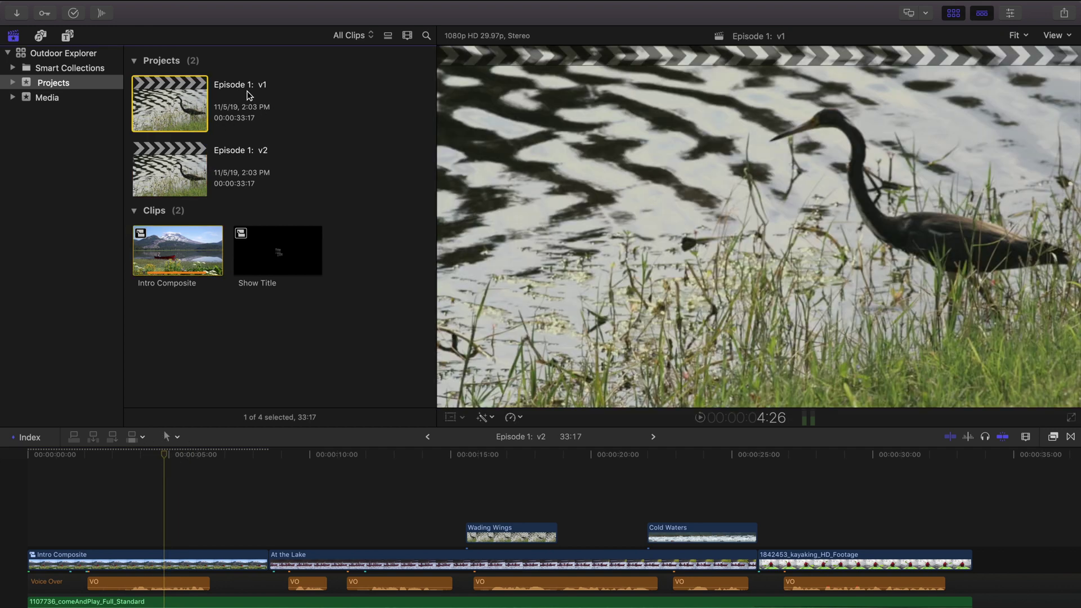
Preview Intro Composite and Show Title, then open Episode 1: v1 and scrub to its title
{"action": "left_click", "coordinate": [174, 176]}
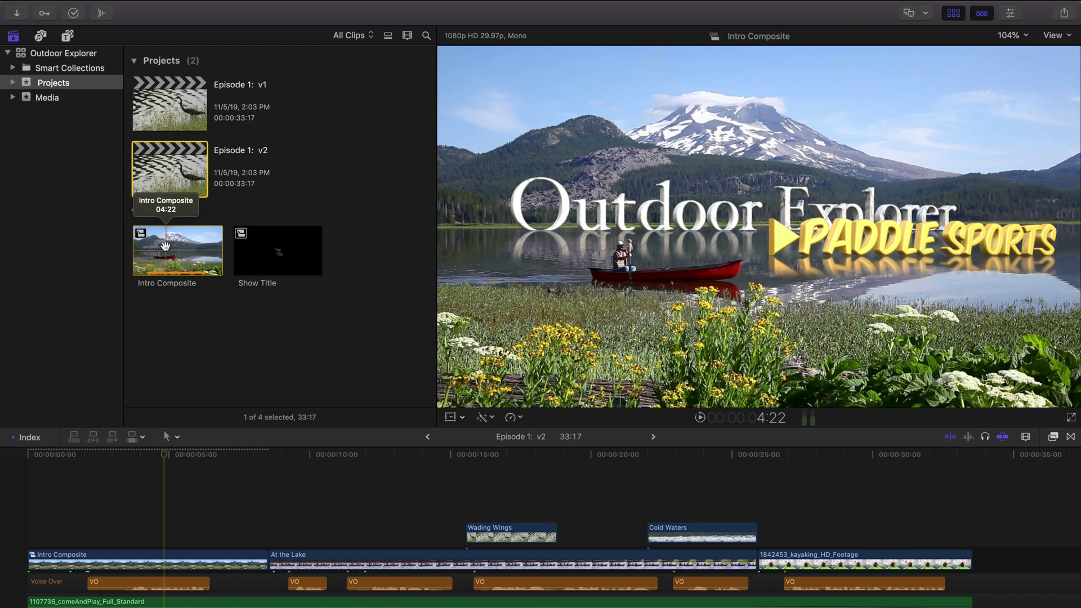
{"action": "left_click", "coordinate": [166, 246]}
{"action": "left_click", "coordinate": [273, 253]}
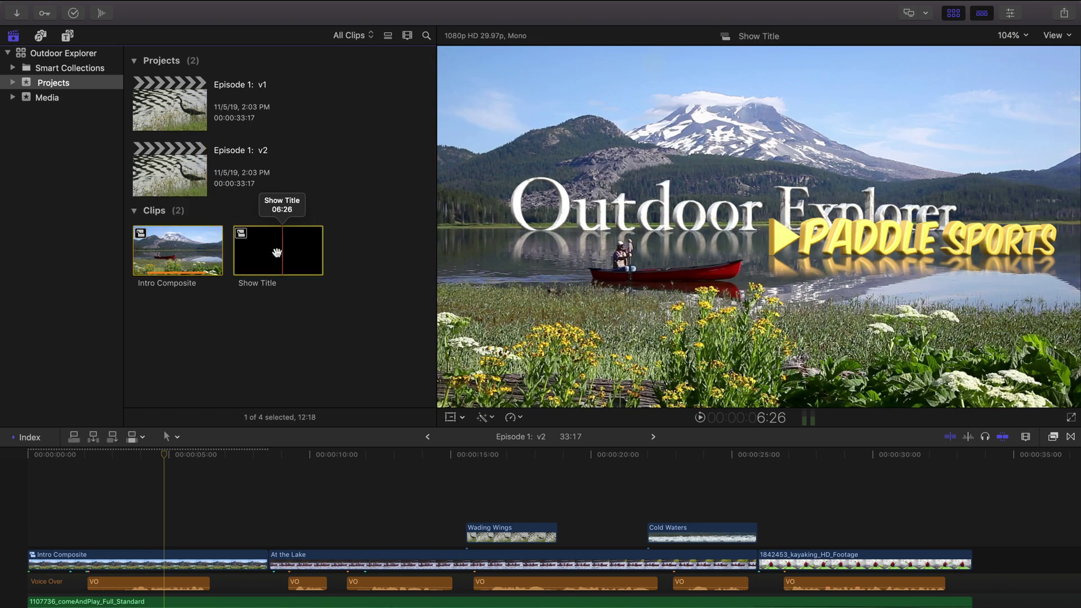
{"action": "left_click", "coordinate": [173, 260]}
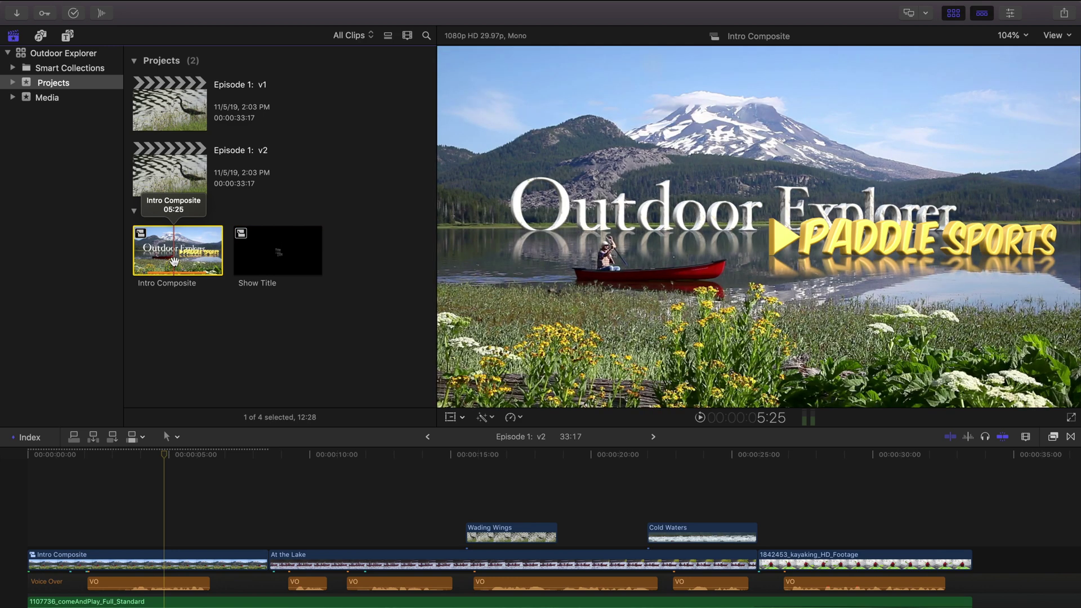
{"action": "double_click", "coordinate": [179, 115]}
{"action": "left_click_drag", "start_coordinate": [191, 454], "coordinate": [219, 460]}
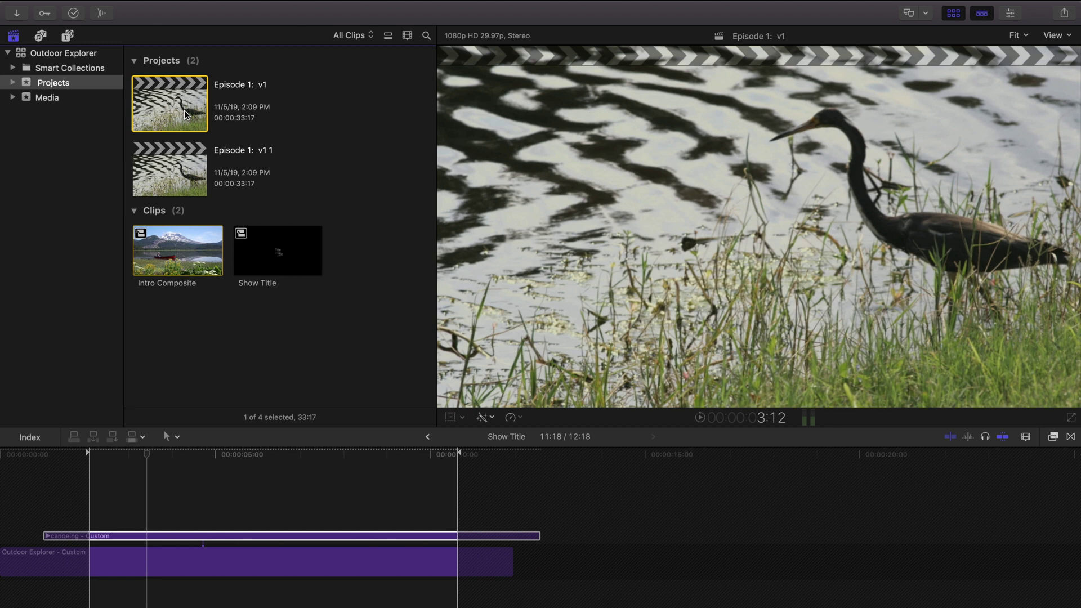
Undo the extra duplicate with Cmd+Z, reopen Episode 1: v1, and check its CANOEING title
{"action": "key", "text": "super+z"}
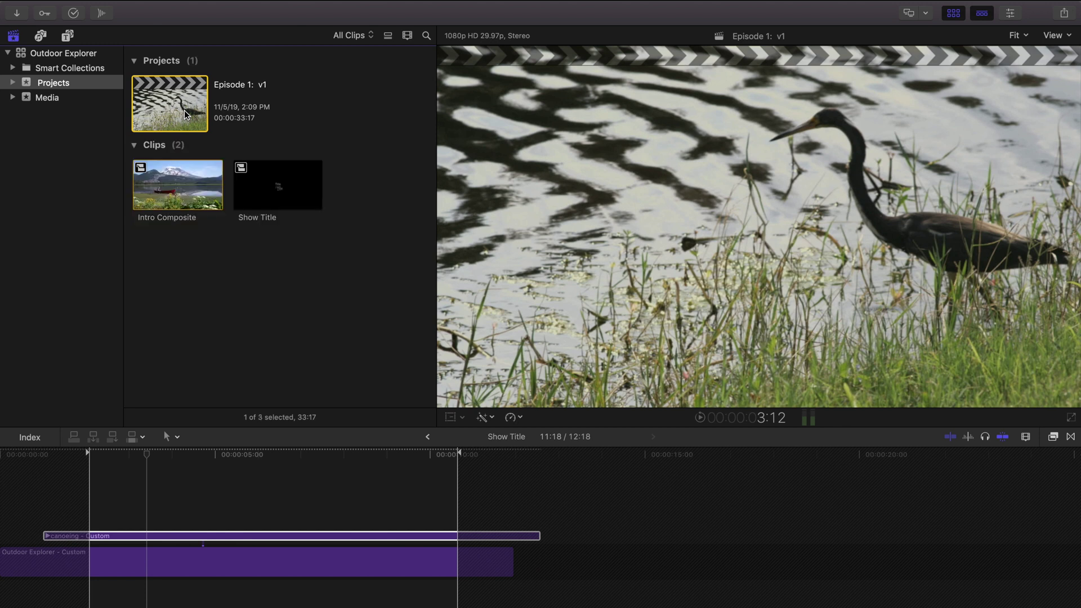
{"action": "double_click", "coordinate": [184, 110]}
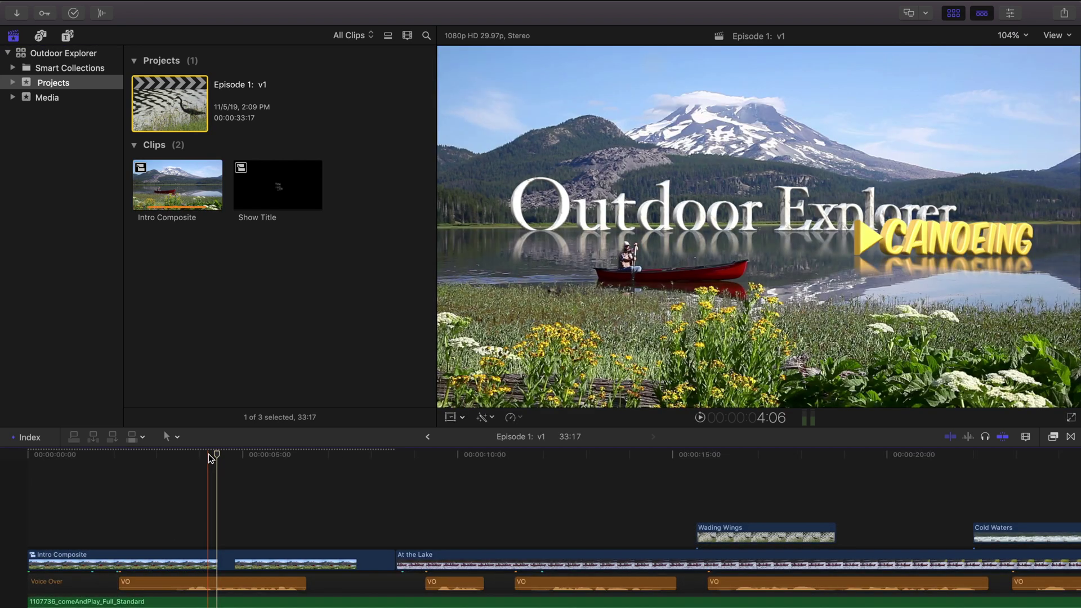
{"action": "left_click", "coordinate": [198, 455]}
{"action": "left_click_drag", "start_coordinate": [198, 456], "coordinate": [229, 463]}
{"action": "left_click", "coordinate": [181, 113]}
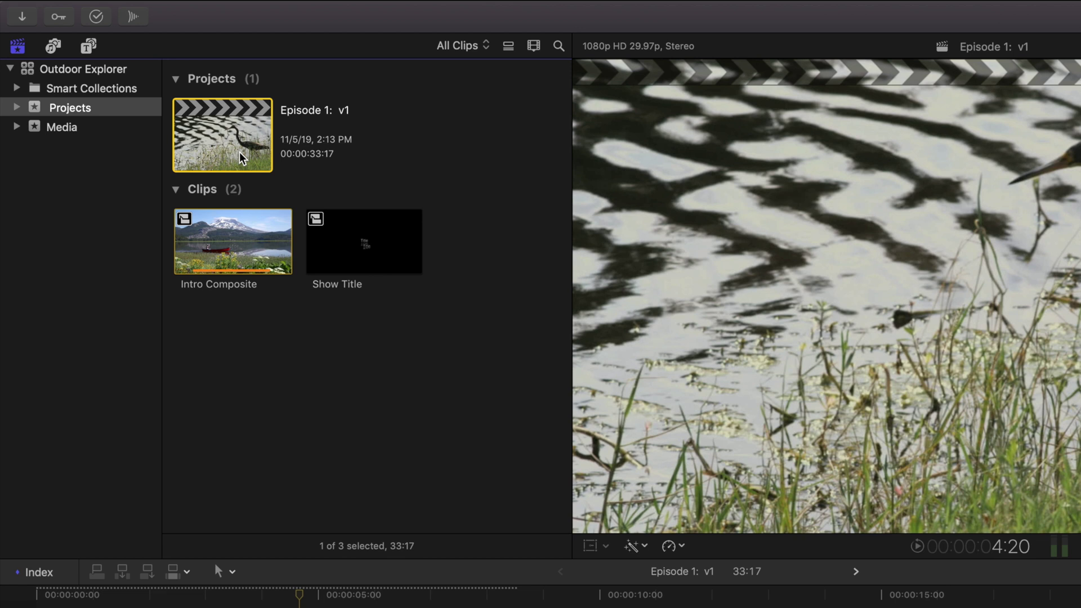
{"action": "right_click", "coordinate": [242, 158]}
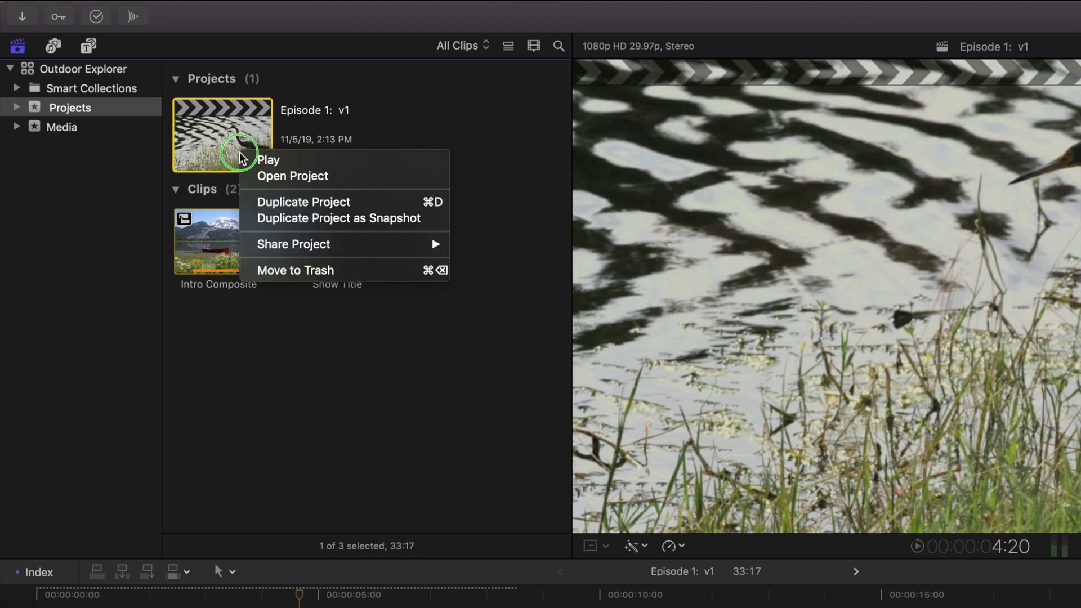
Snapshot-duplicate Episode 1: v1, then rename the original project to Episode 1: v2
{"action": "left_click", "coordinate": [301, 220]}
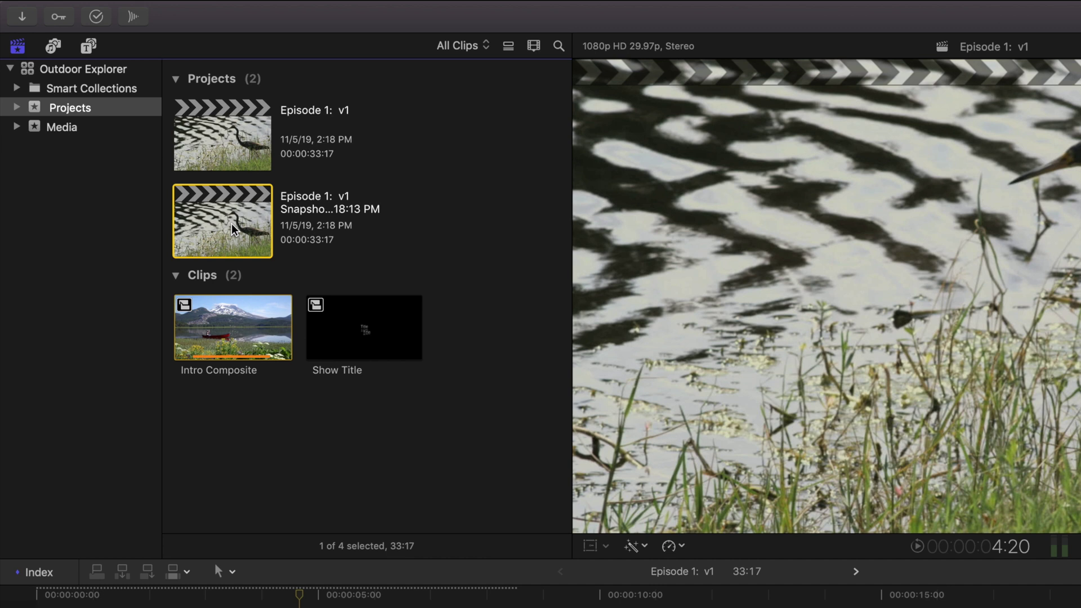
{"action": "left_click", "coordinate": [310, 110]}
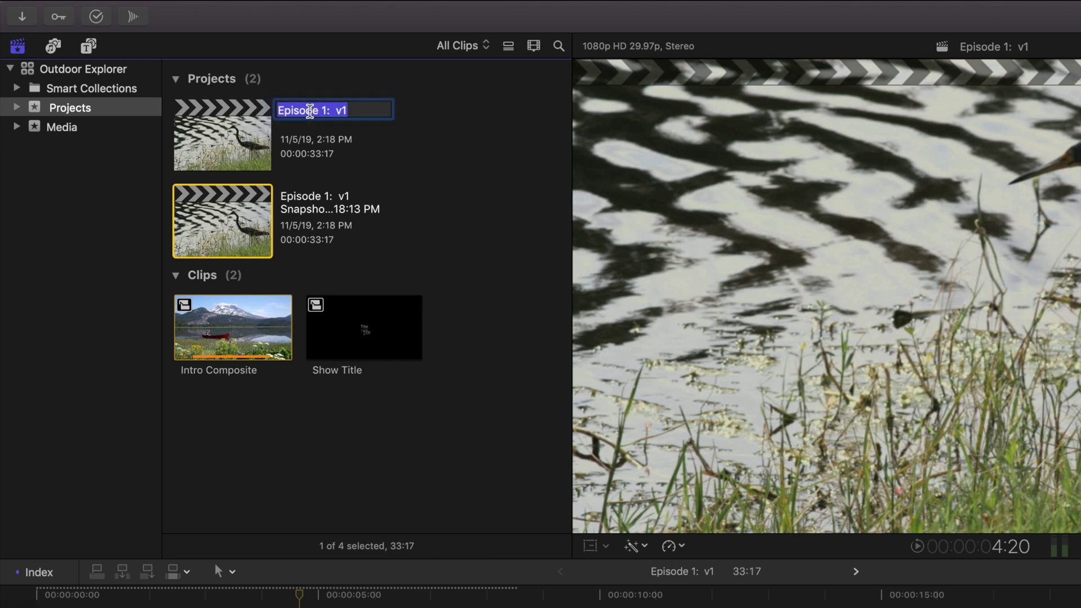
{"action": "left_click", "coordinate": [354, 110]}
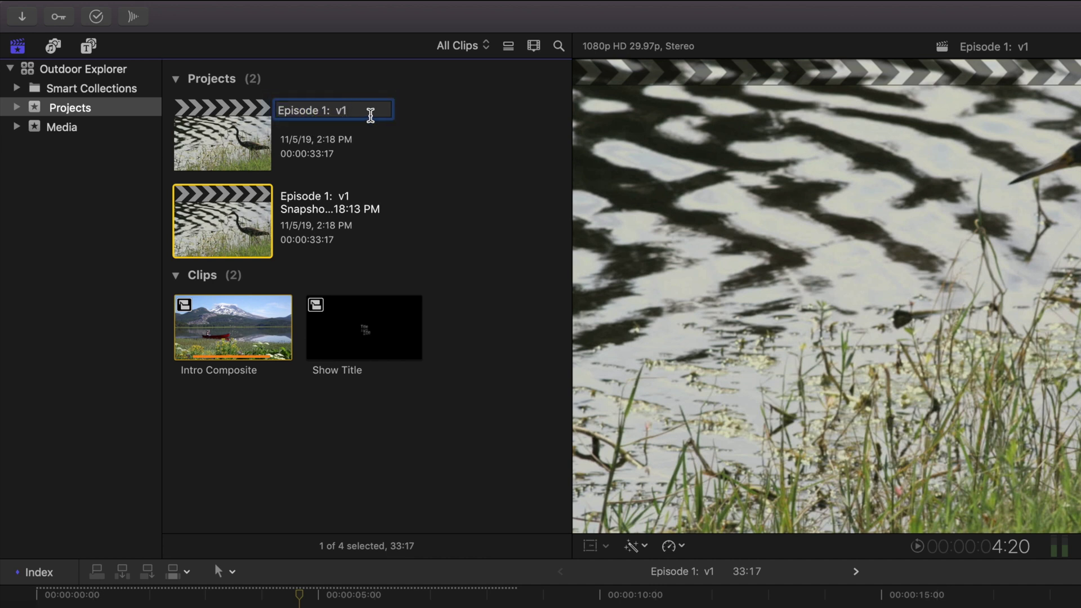
{"action": "key", "text": "BackSpace"}
{"action": "type", "text": "2"}
{"action": "left_click", "coordinate": [238, 231]}
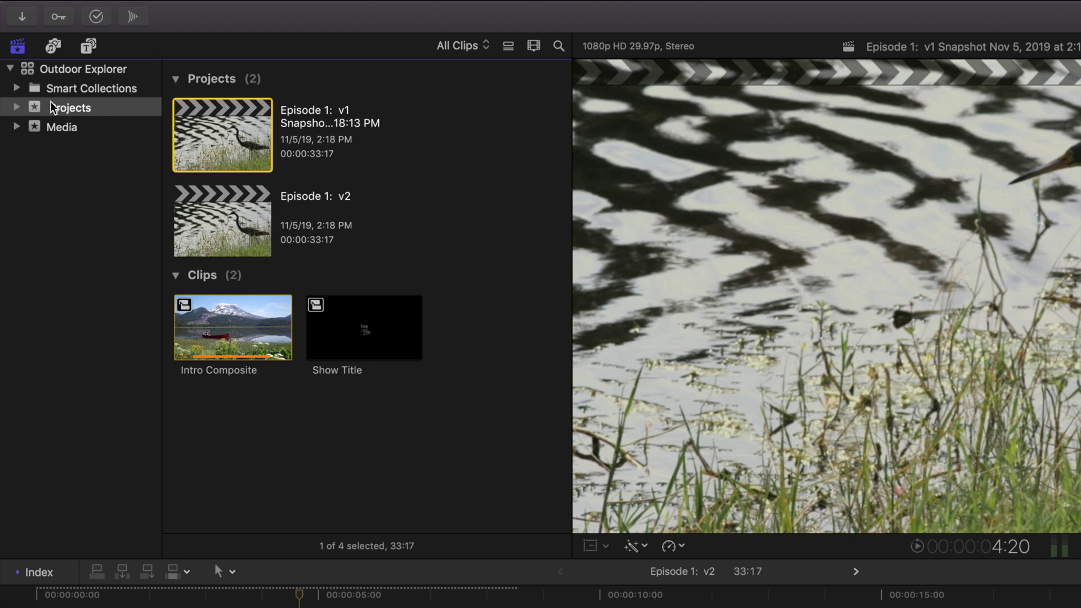
{"action": "left_click", "coordinate": [16, 89]}
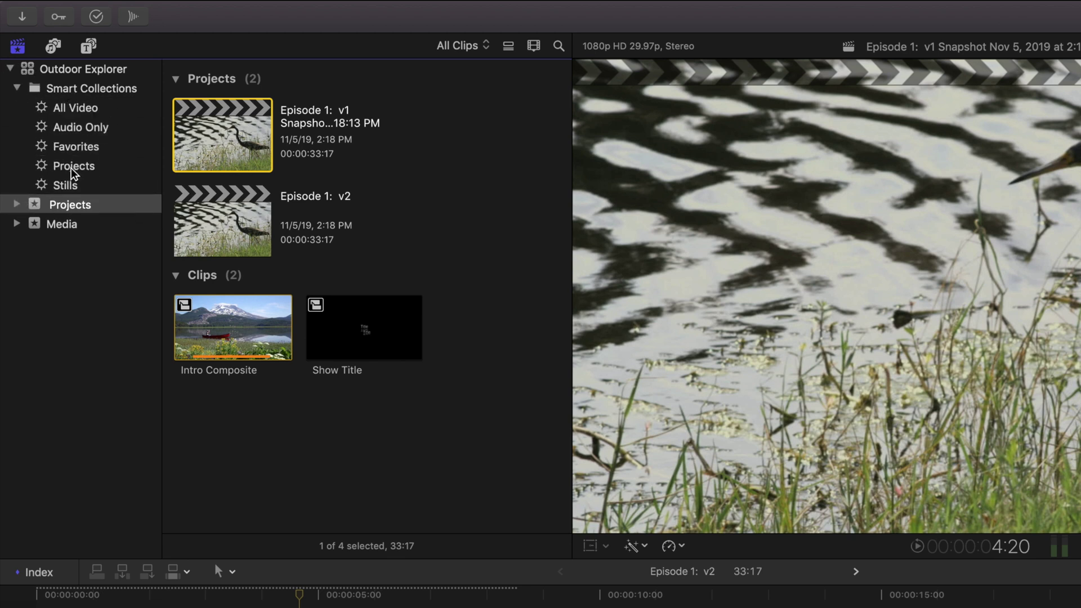
Select the Projects smart collection and open its rules window showing Type is Project
{"action": "left_click", "coordinate": [72, 169]}
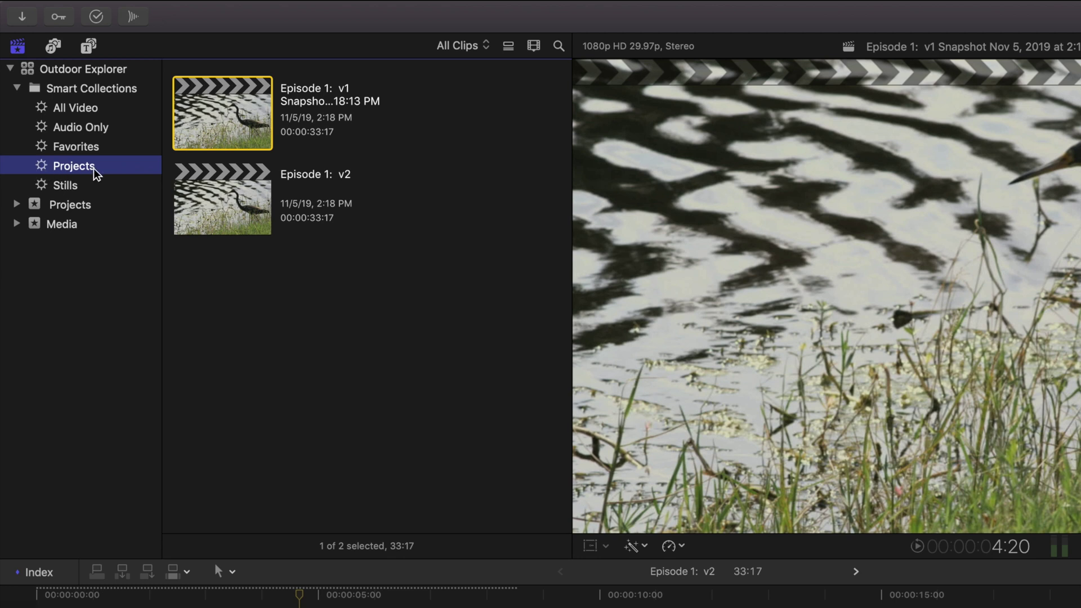
{"action": "double_click", "coordinate": [44, 168]}
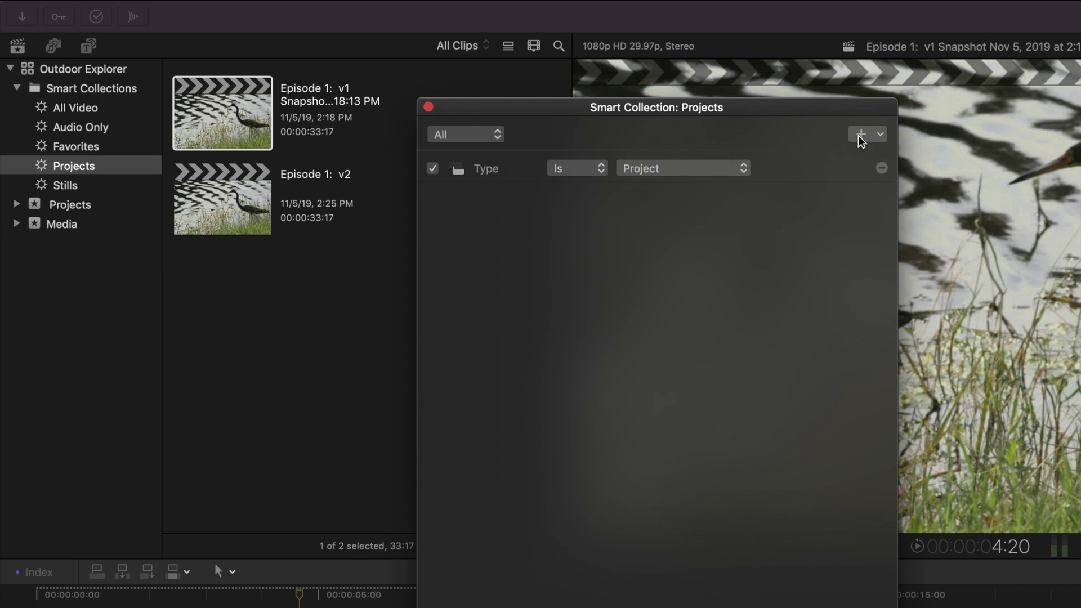
Add a Text rule 'Does Not Include snapshot' to the Projects smart collection
{"action": "left_click", "coordinate": [880, 136]}
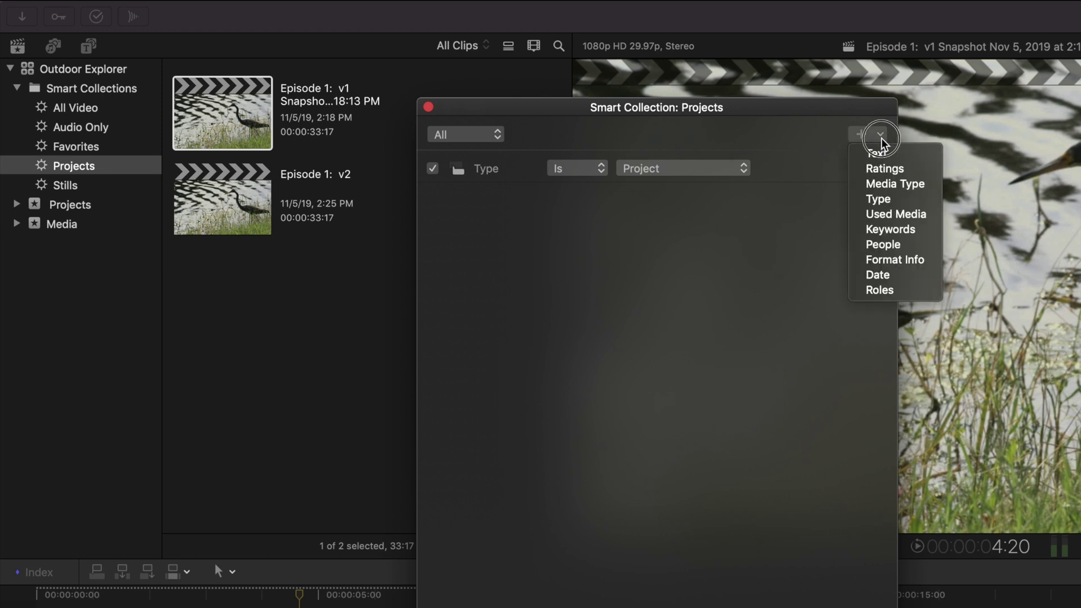
{"action": "left_click", "coordinate": [877, 155]}
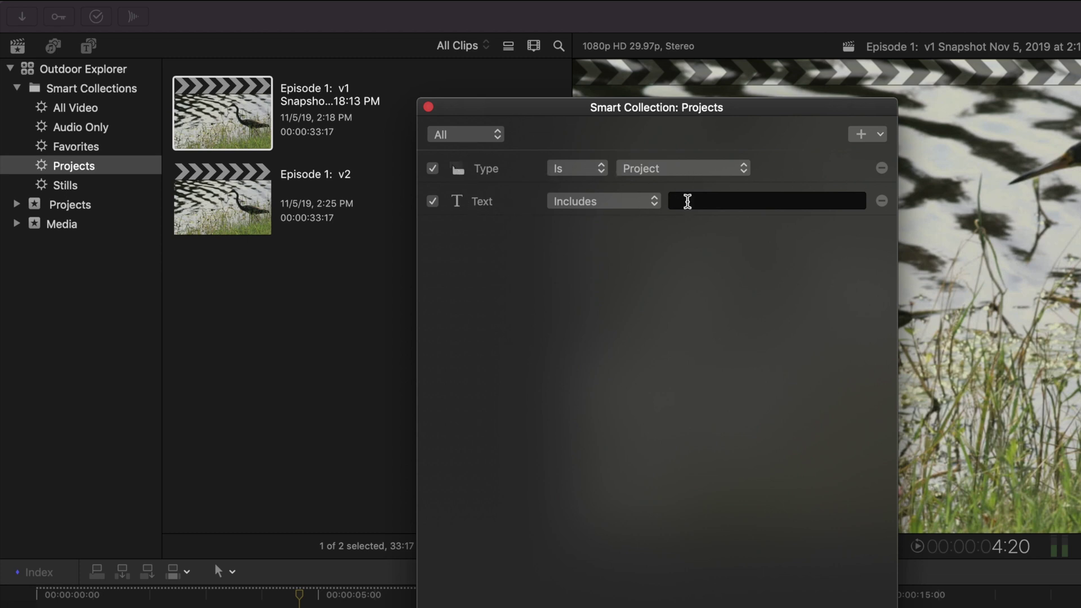
{"action": "left_click", "coordinate": [611, 211]}
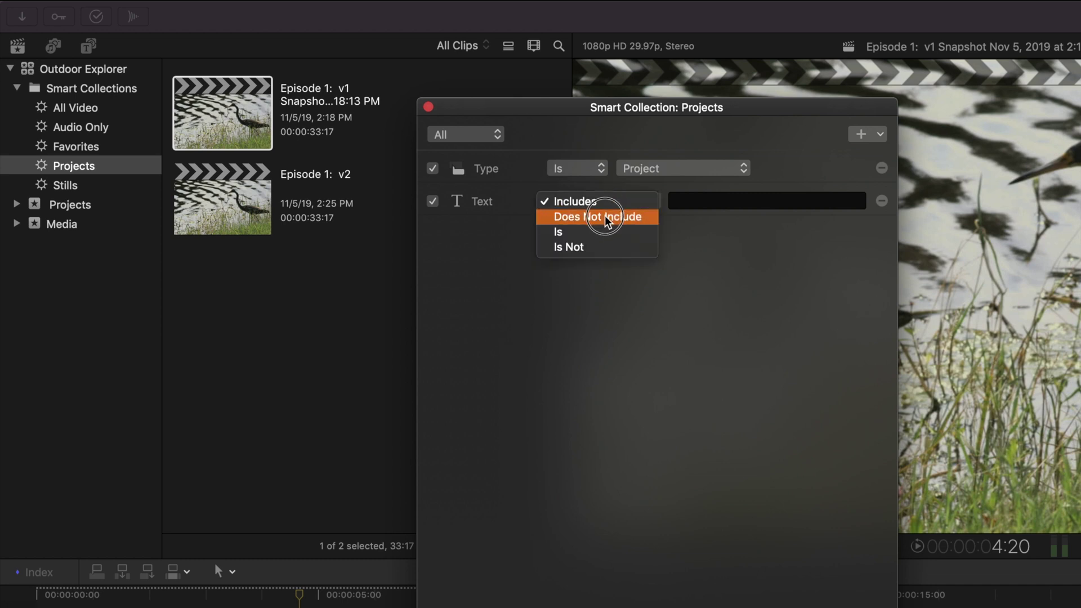
{"action": "left_click", "coordinate": [606, 216]}
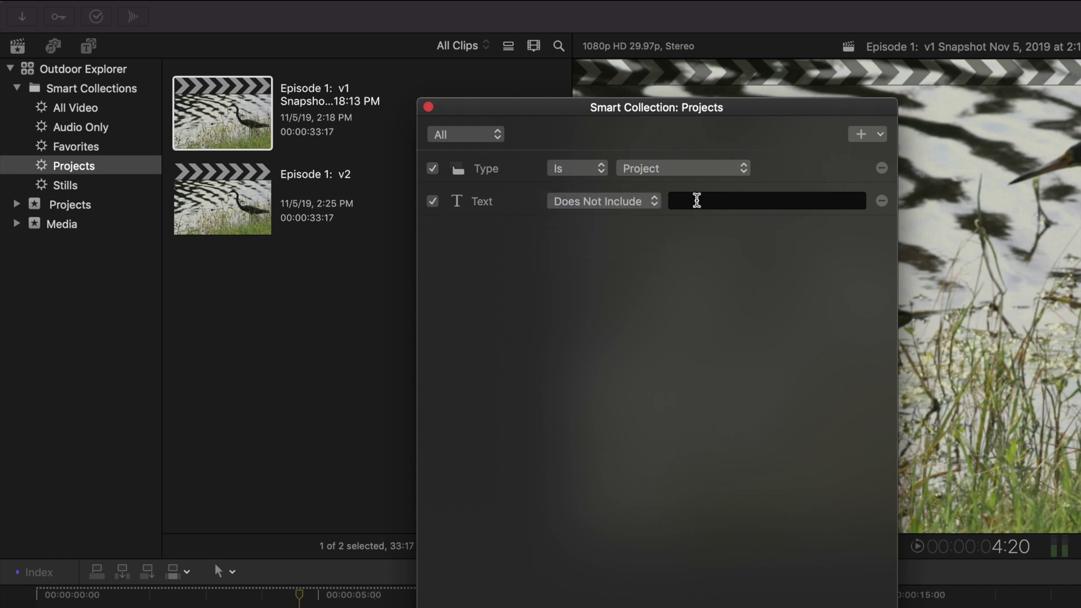
{"action": "left_click", "coordinate": [696, 200]}
{"action": "type", "text": "s"}
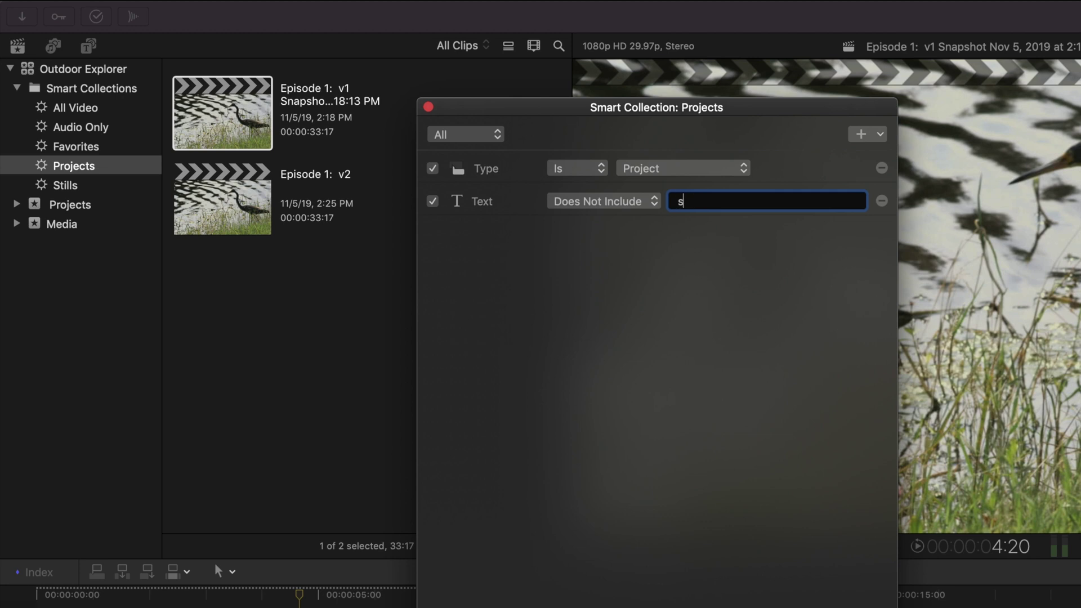
{"action": "type", "text": "napshot"}
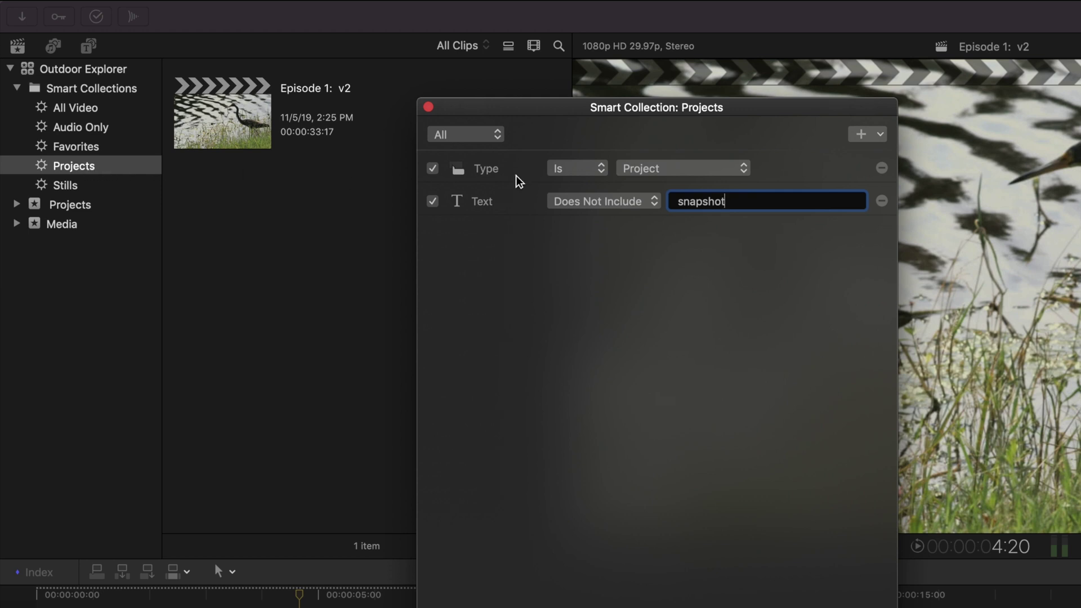
{"action": "left_click", "coordinate": [429, 108]}
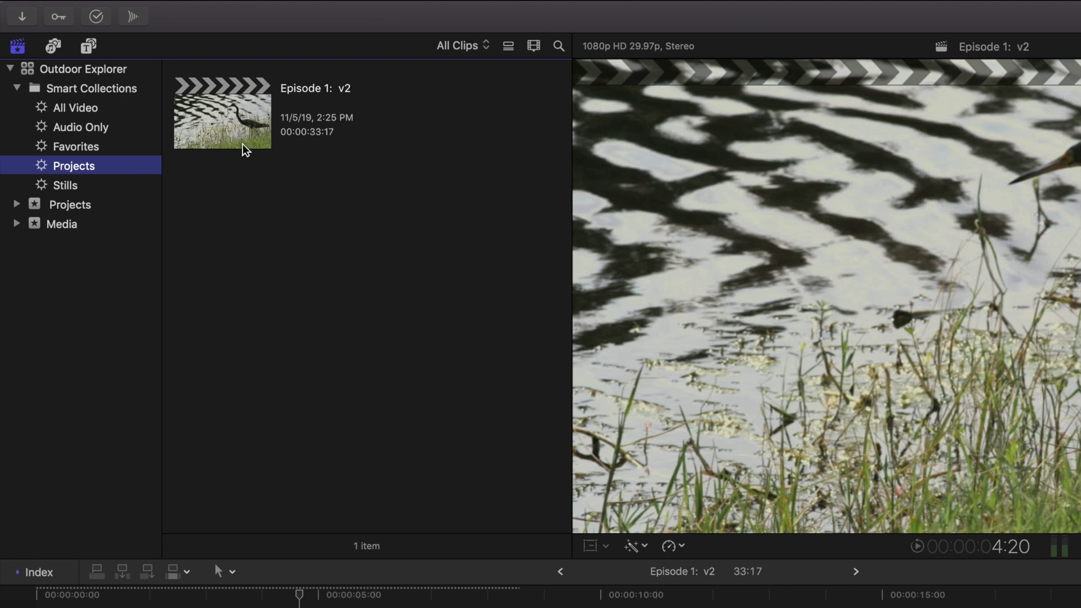
{"action": "left_click", "coordinate": [41, 167]}
Duplicate the Projects smart collection with Command-D and name the copy Snapshots
{"action": "key", "text": "super+d"}
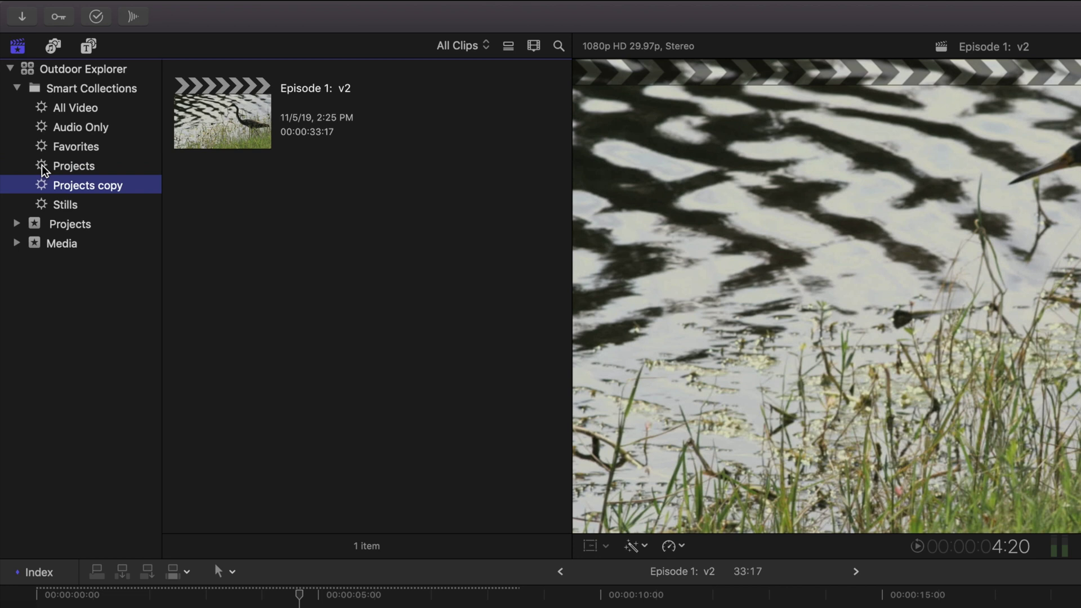
{"action": "left_click", "coordinate": [62, 186]}
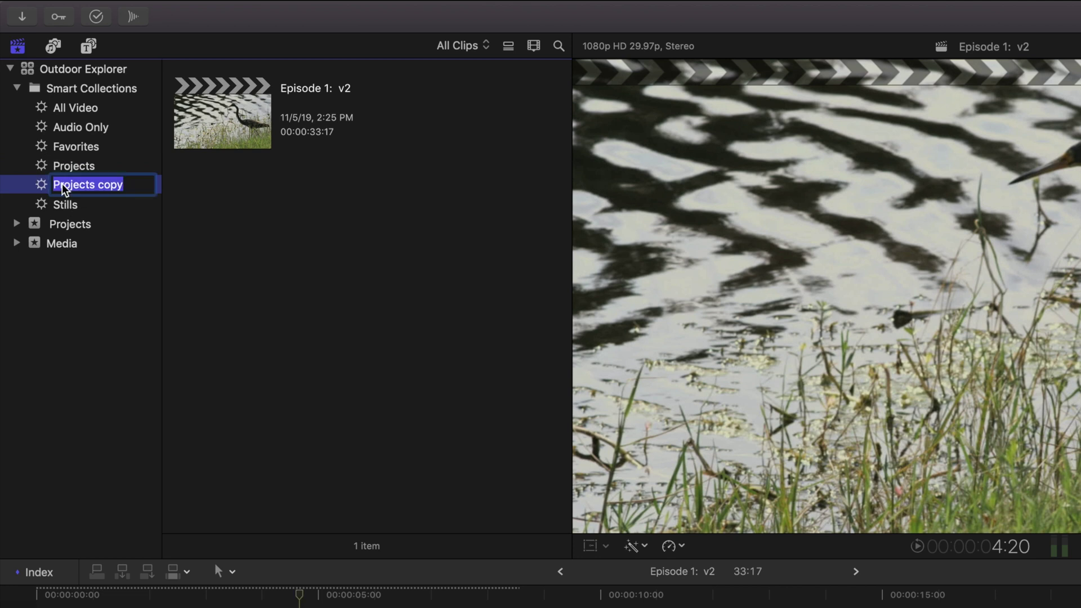
{"action": "type", "text": "Sa"}
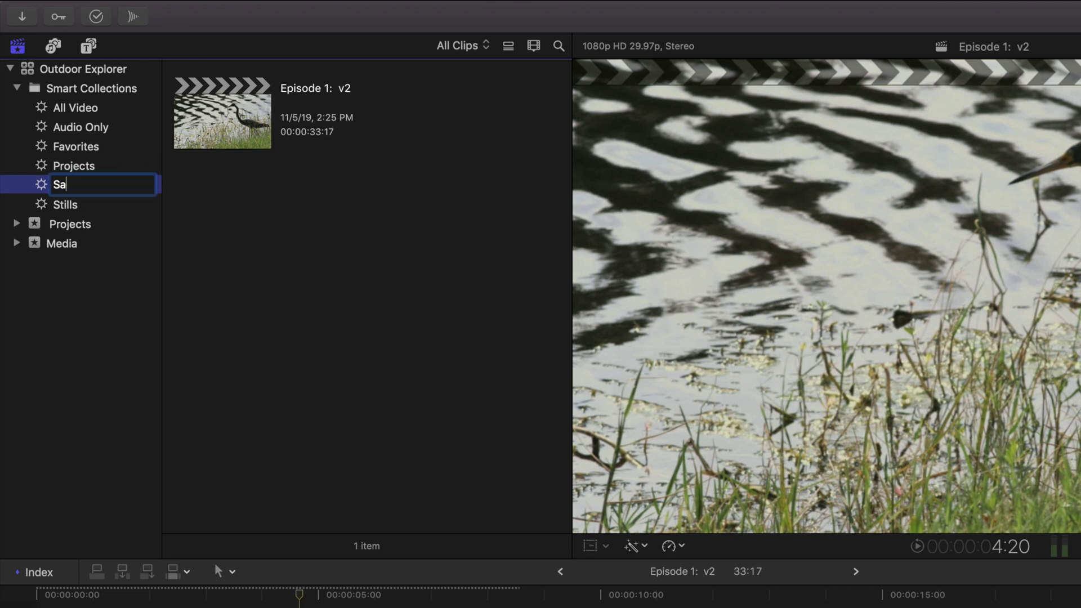
{"action": "key", "text": "BackSpace"}
{"action": "key", "text": "BackSpace"}
{"action": "type", "text": "Snapsho"}
{"action": "key", "text": "Return"}
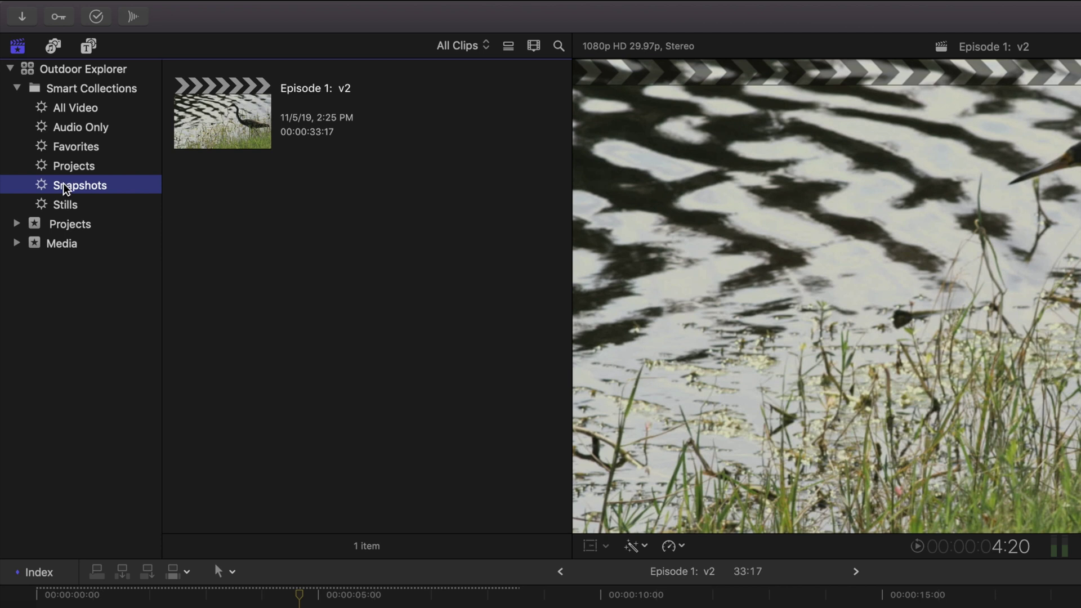
Change the Snapshots collection's Text rule from Does Not Include to Includes 'snapshot'
{"action": "left_click", "coordinate": [41, 186]}
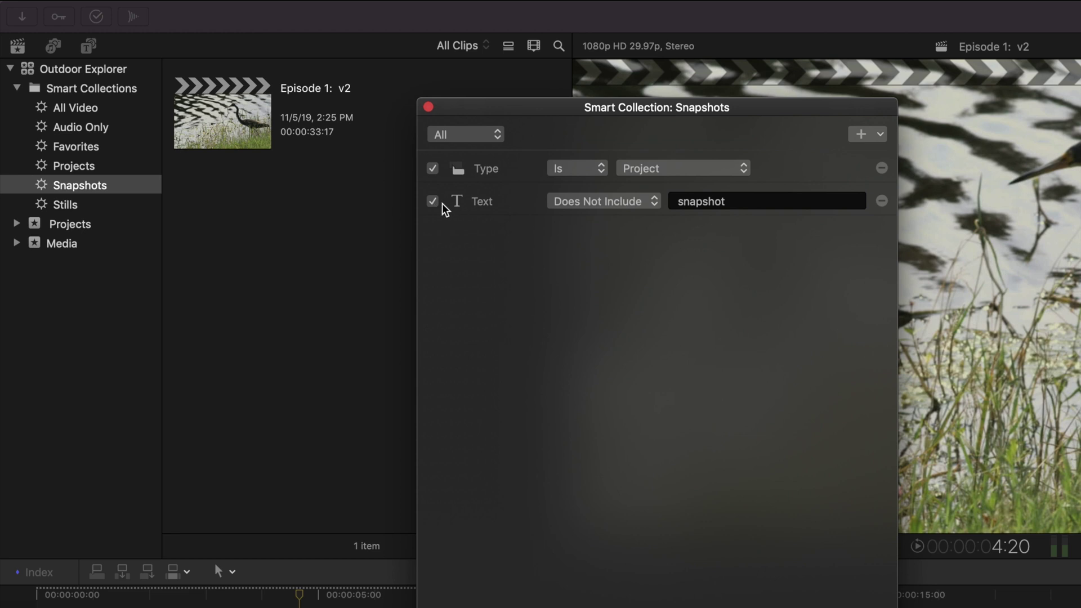
{"action": "left_click", "coordinate": [624, 208]}
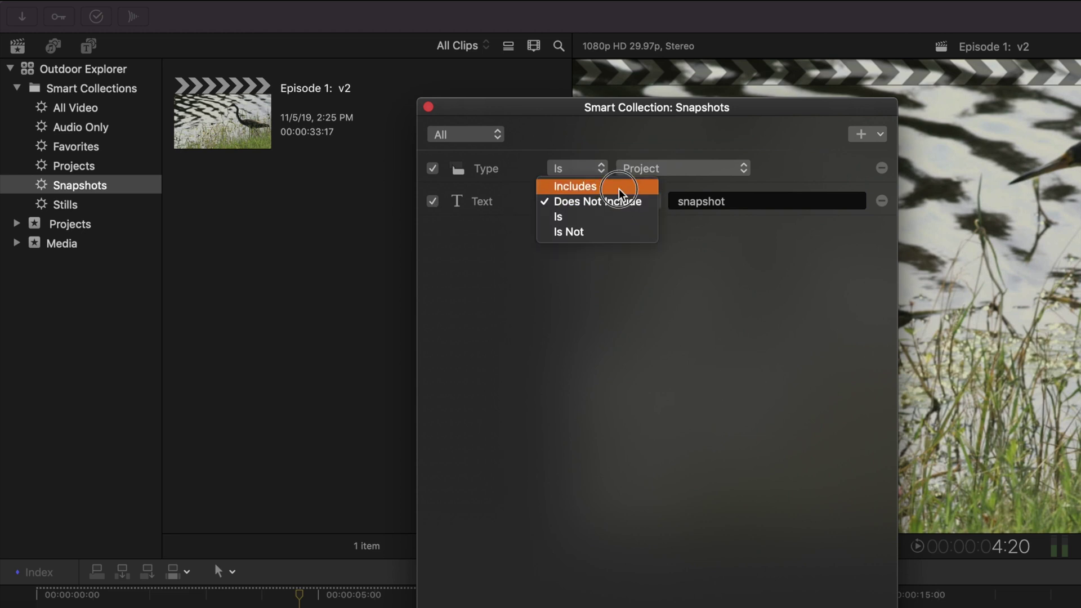
{"action": "left_click", "coordinate": [620, 191]}
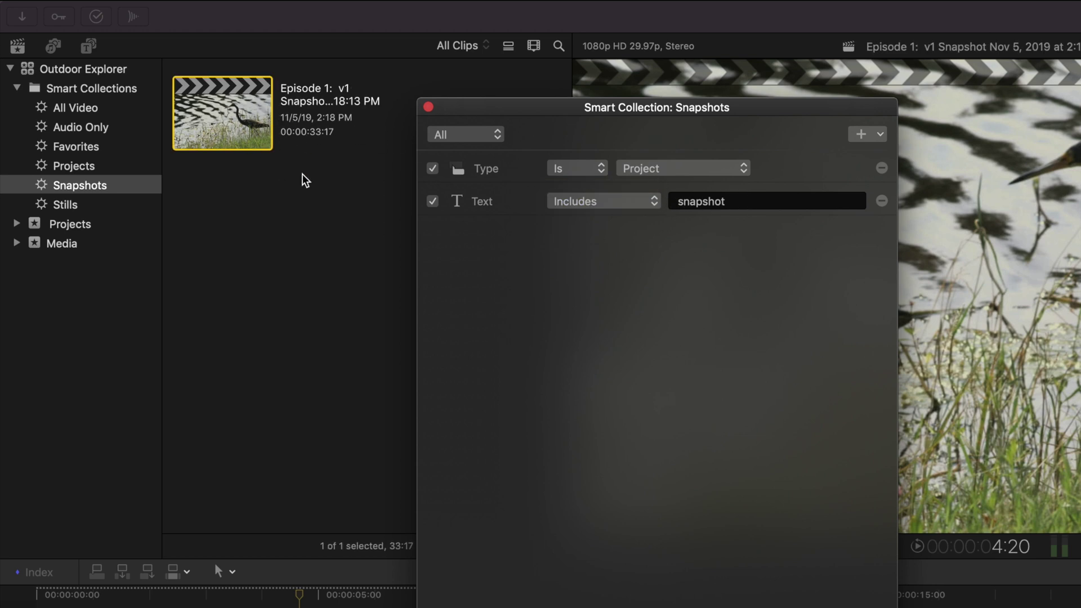
{"action": "left_click", "coordinate": [428, 107]}
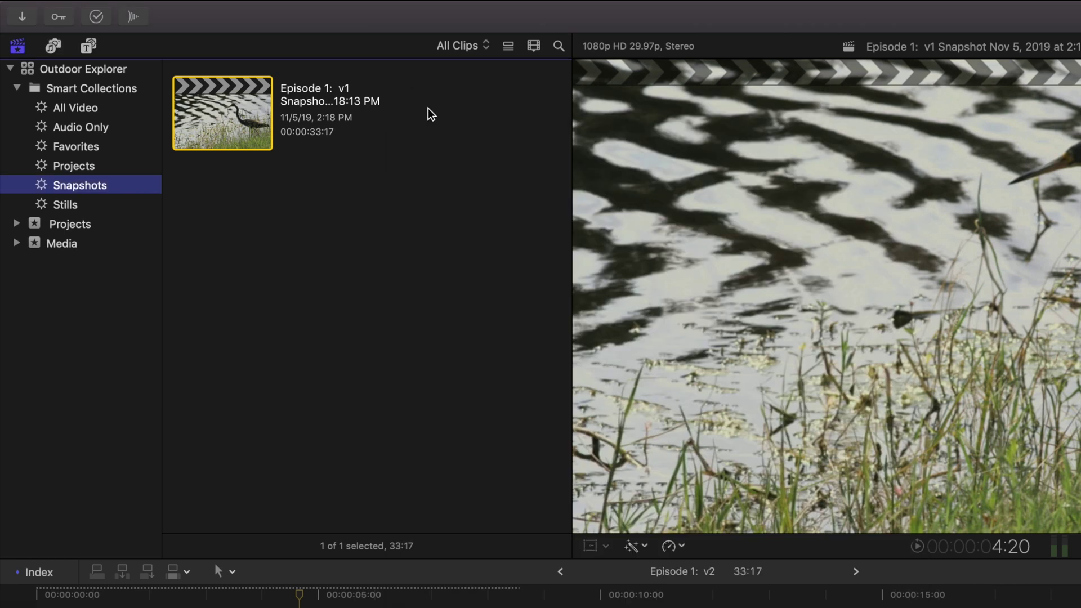
Compare the Projects and Snapshots collections, ending back on Projects showing only Episode 1: v2
{"action": "left_click", "coordinate": [79, 168]}
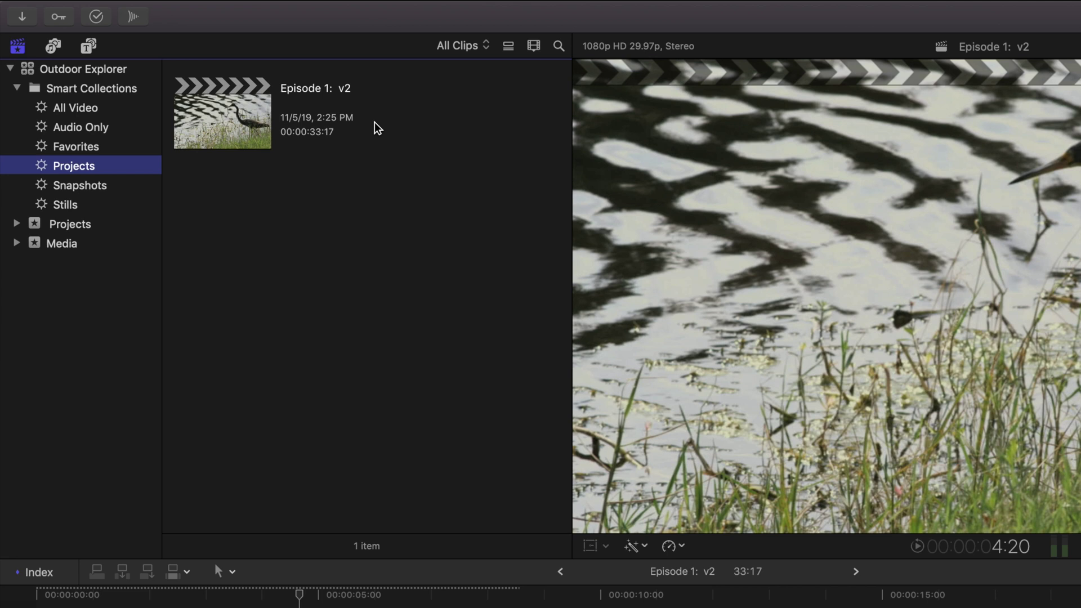
{"action": "left_click", "coordinate": [75, 192]}
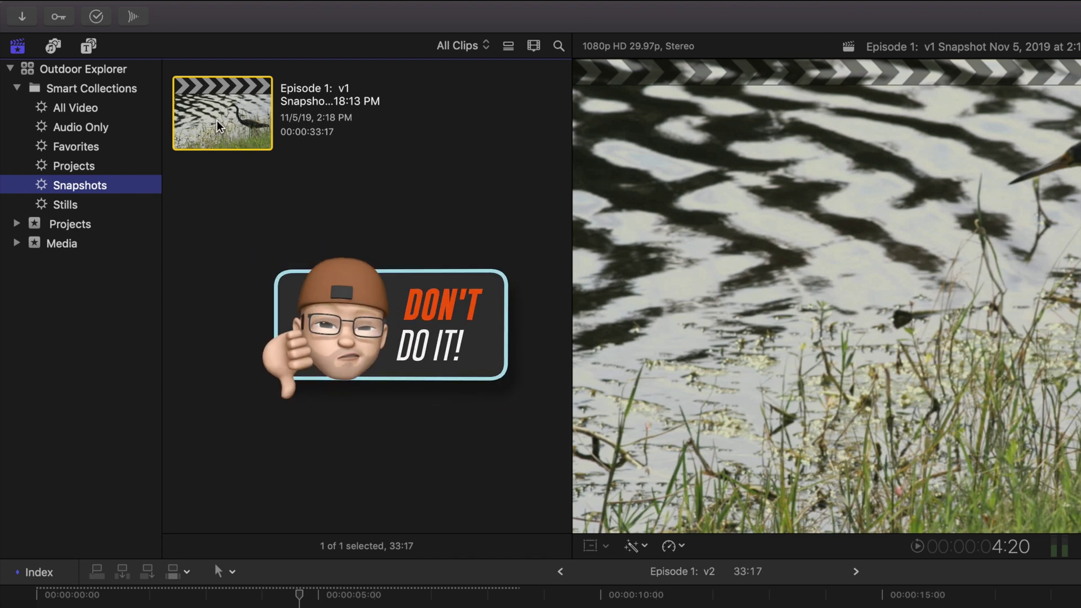
{"action": "left_click", "coordinate": [73, 167]}
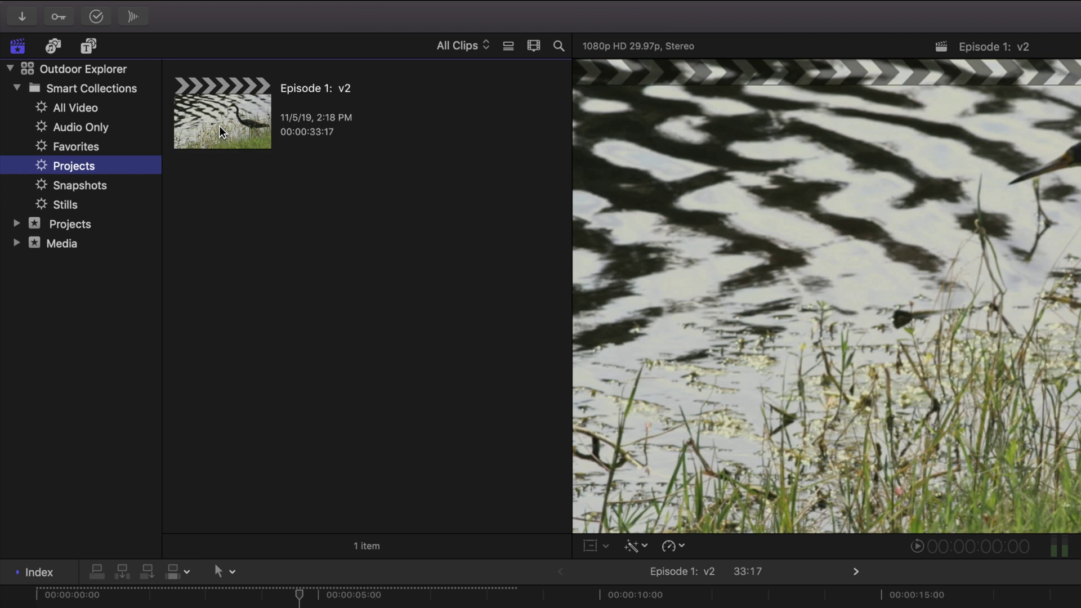
Open Episode 1: v2 and drill into Intro Composite and Show Title to select the canoeing subtitle
{"action": "double_click", "coordinate": [221, 133]}
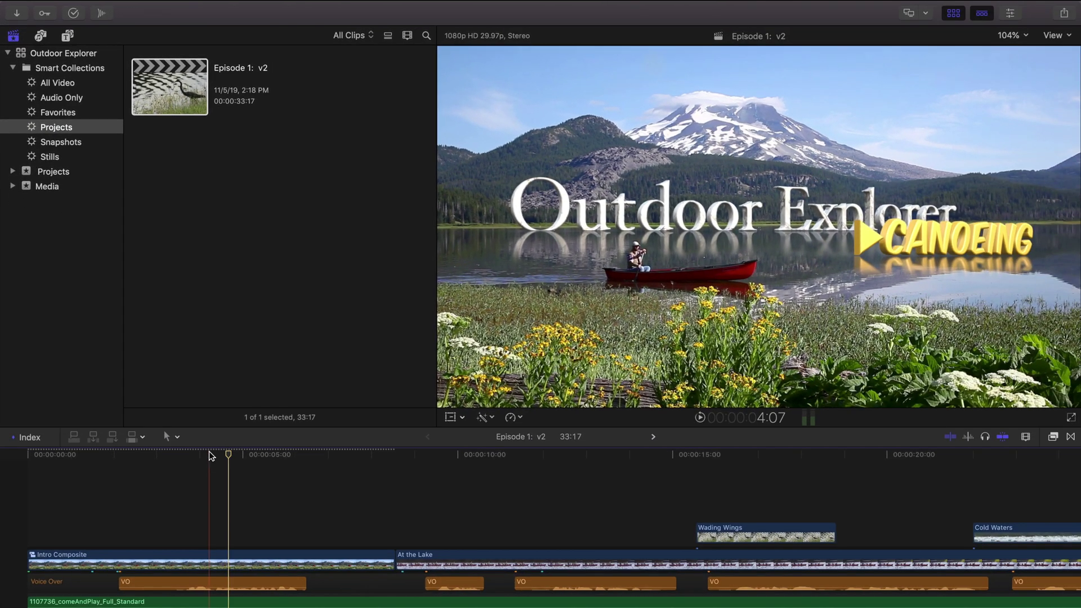
{"action": "left_click", "coordinate": [209, 454]}
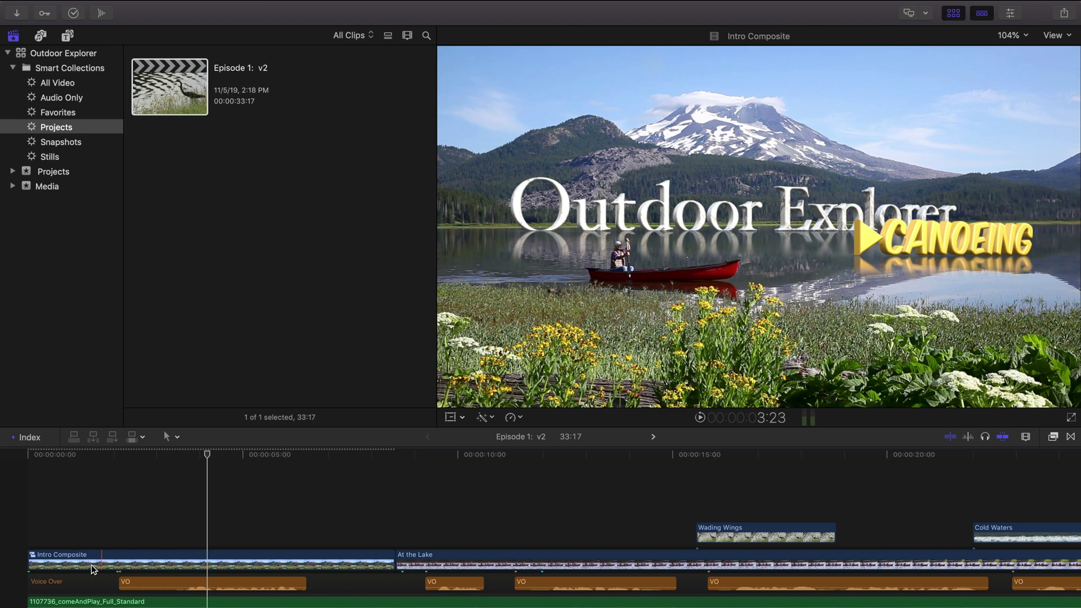
{"action": "double_click", "coordinate": [213, 562]}
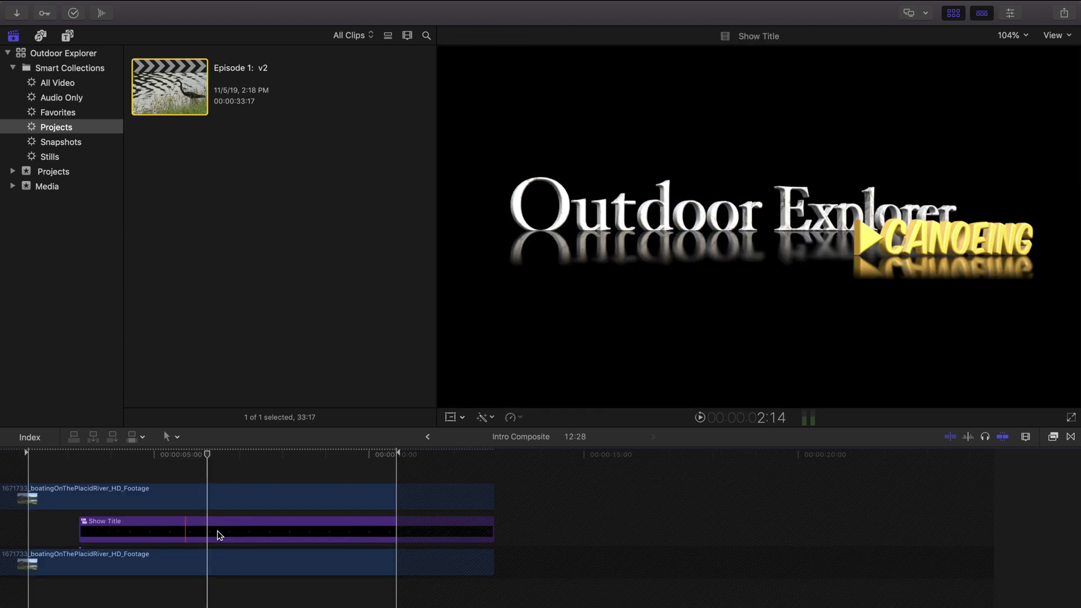
{"action": "double_click", "coordinate": [220, 535]}
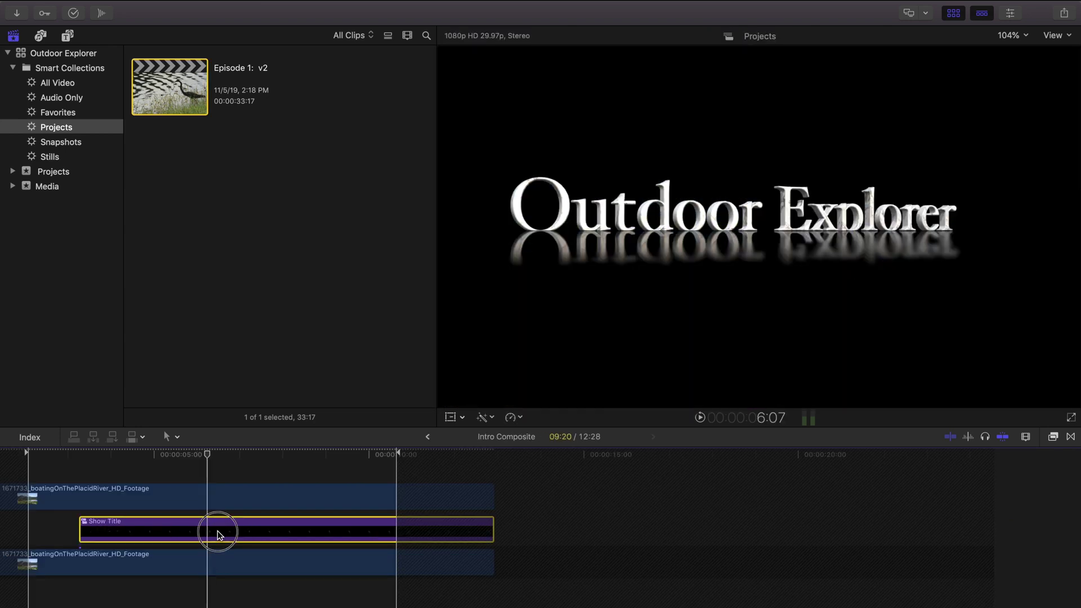
{"action": "left_click", "coordinate": [214, 541]}
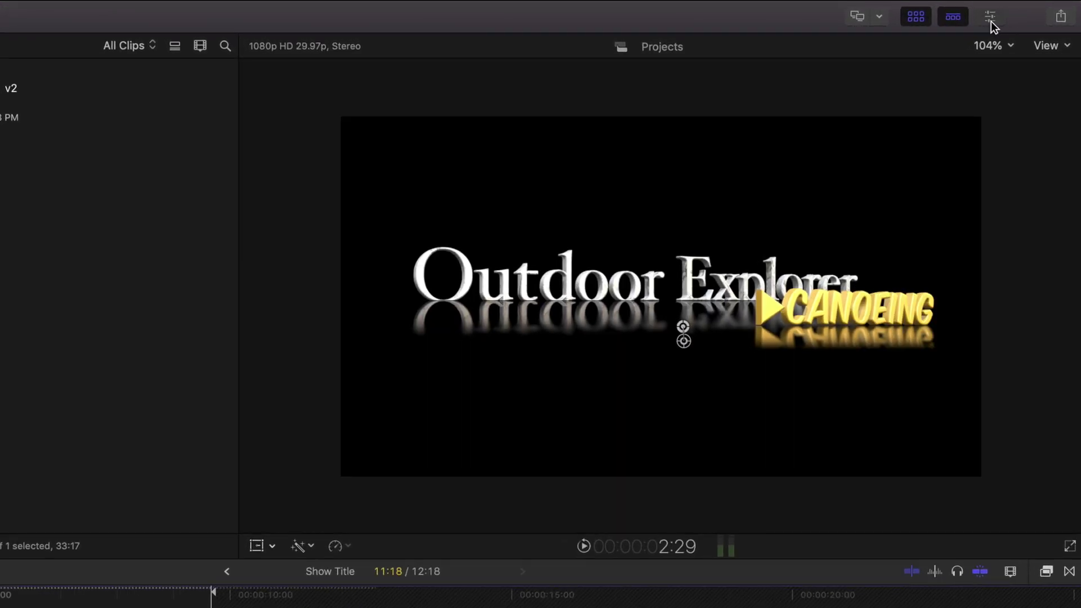
Replace 'canoeing' with 'paddle sports' and drag the title left to X 318.86 px
{"action": "left_click", "coordinate": [991, 22]}
{"action": "double_click", "coordinate": [790, 127]}
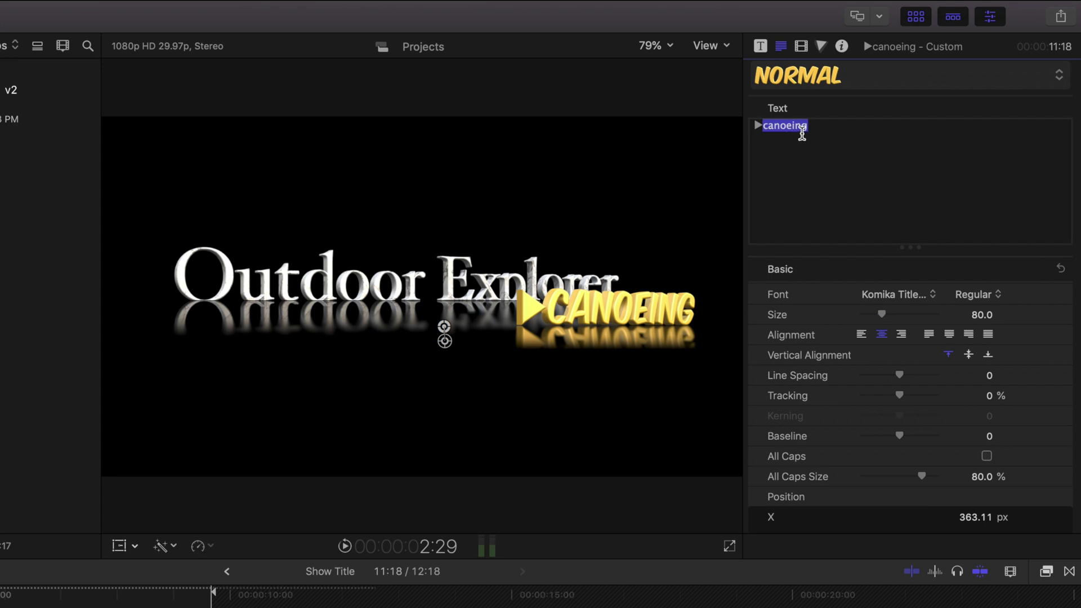
{"action": "type", "text": "padd"}
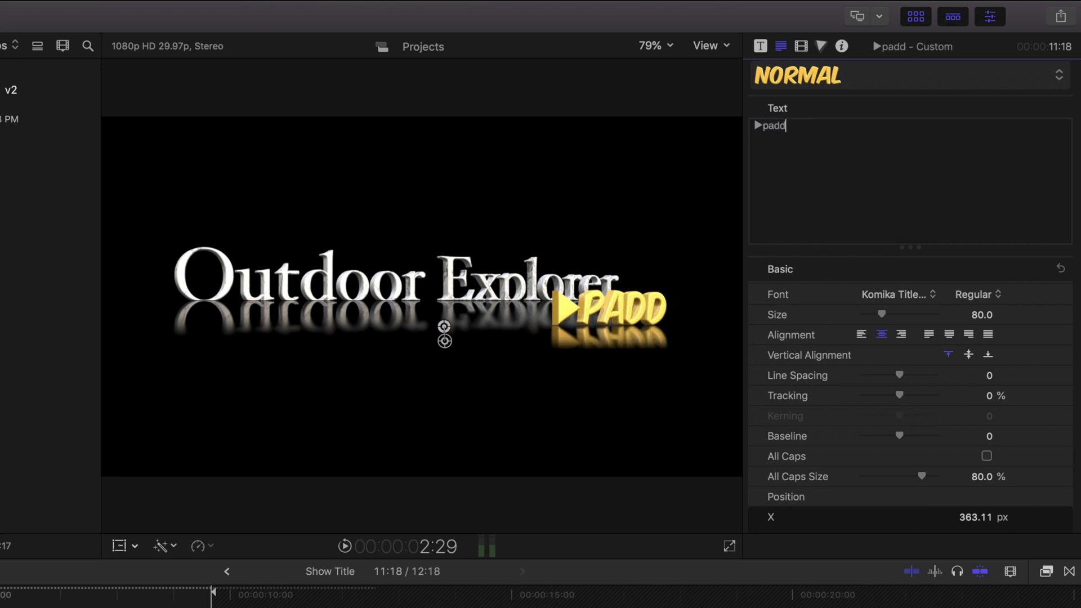
{"action": "type", "text": "le sports"}
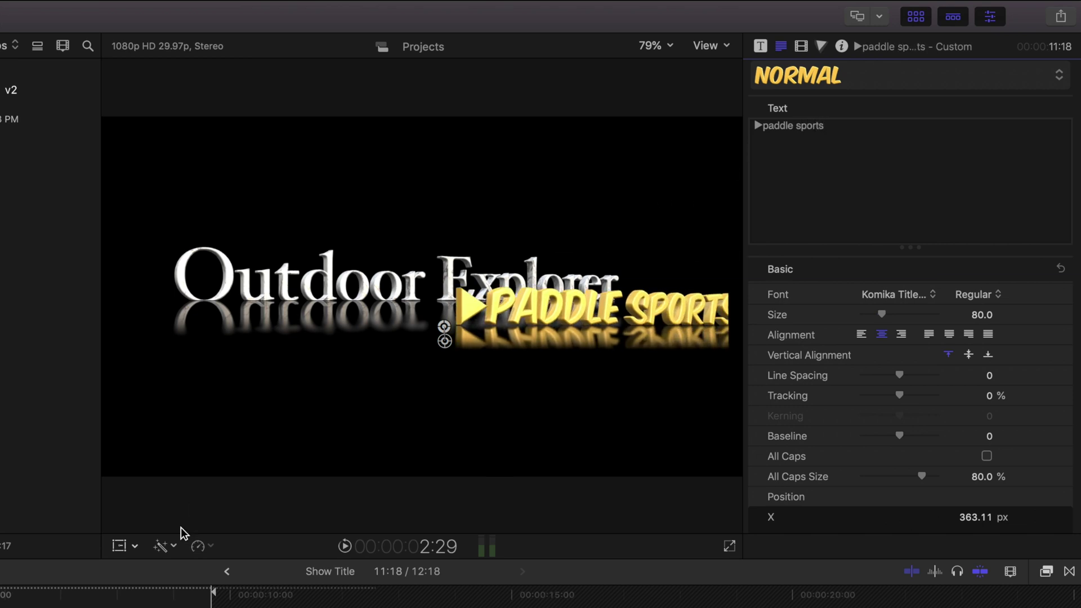
{"action": "left_click", "coordinate": [653, 295]}
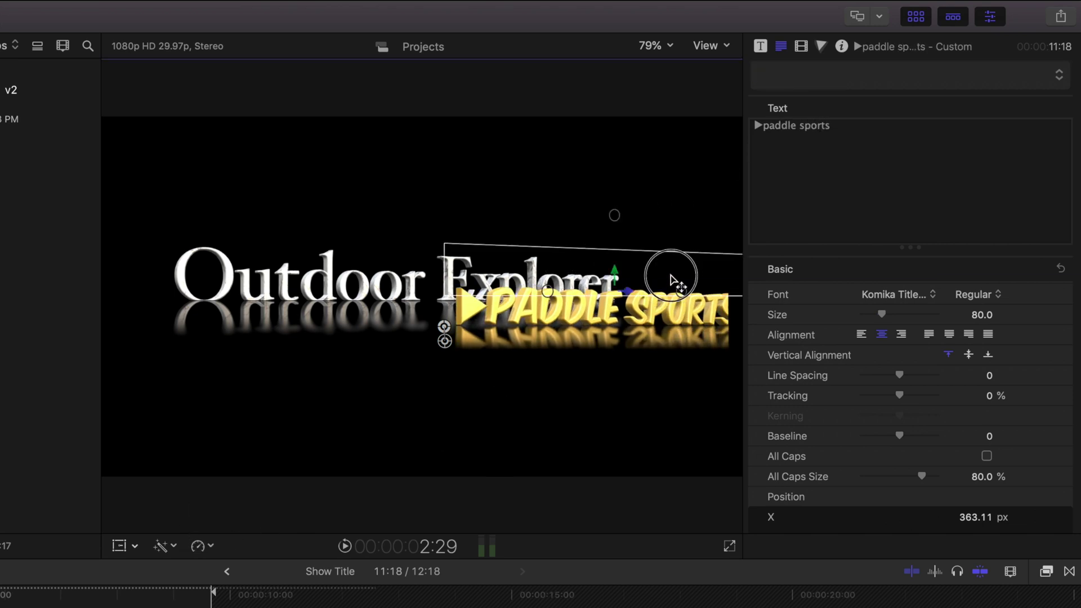
{"action": "left_click_drag", "start_coordinate": [670, 277], "coordinate": [646, 280]}
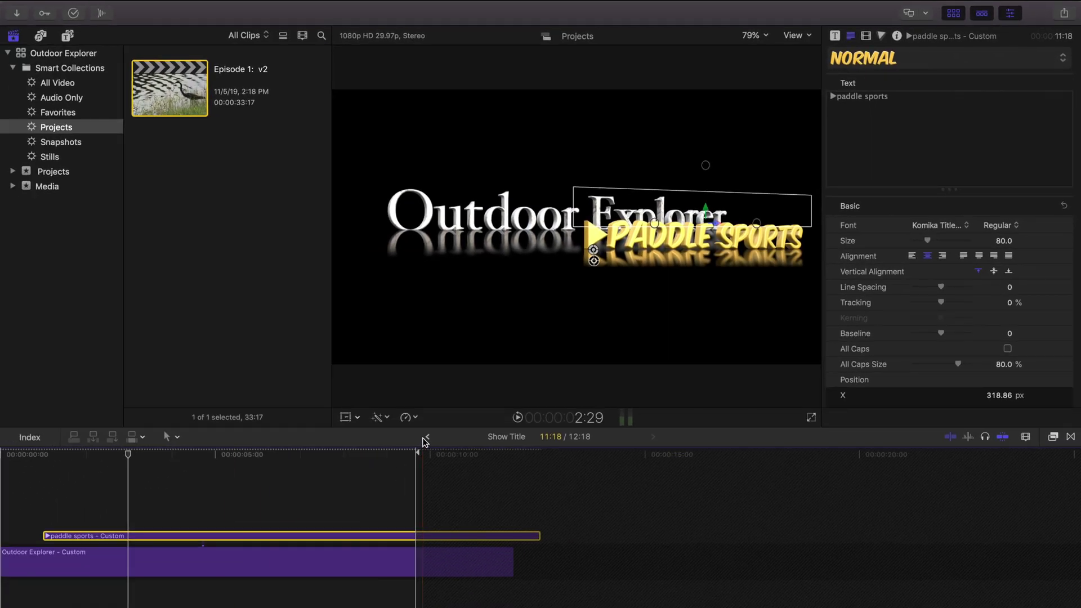
{"action": "left_click", "coordinate": [428, 436]}
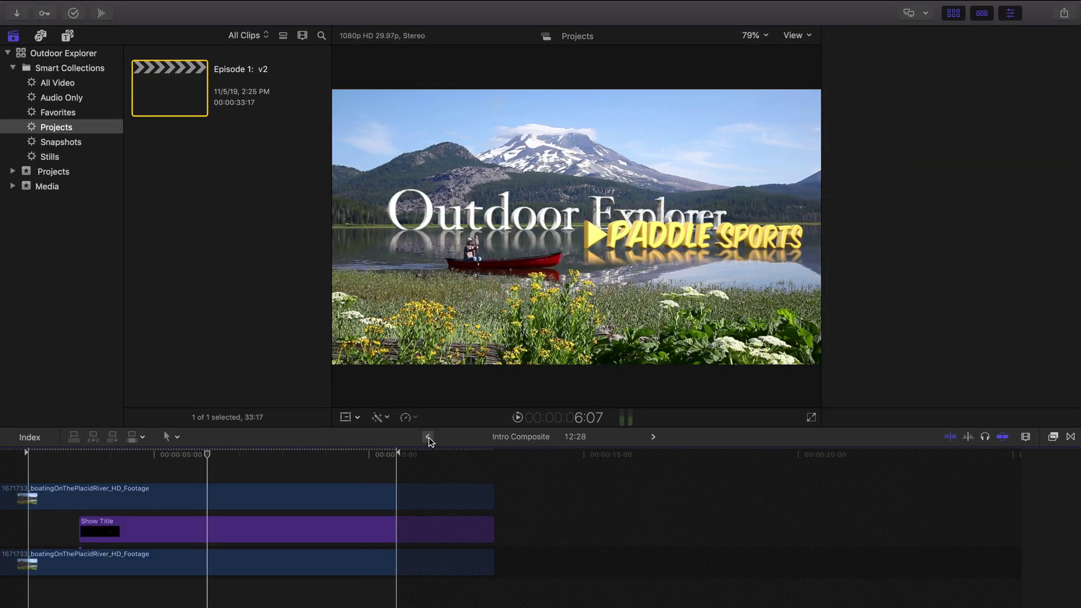
Back in the Episode 1: v2 main timeline, hide the Inspector, fit the edit, and park at 3:29
{"action": "left_click", "coordinate": [427, 437]}
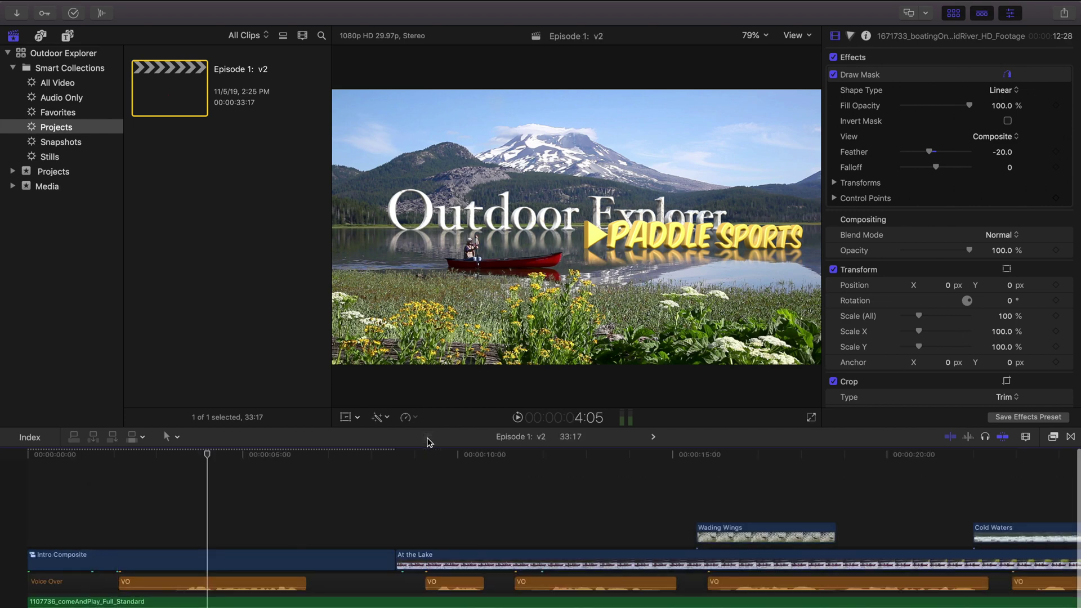
{"action": "mouse_move", "coordinate": [203, 455]}
{"action": "left_mouse_down"}
{"action": "mouse_move", "coordinate": [193, 457]}
{"action": "mouse_move", "coordinate": [209, 454]}
{"action": "left_mouse_up"}
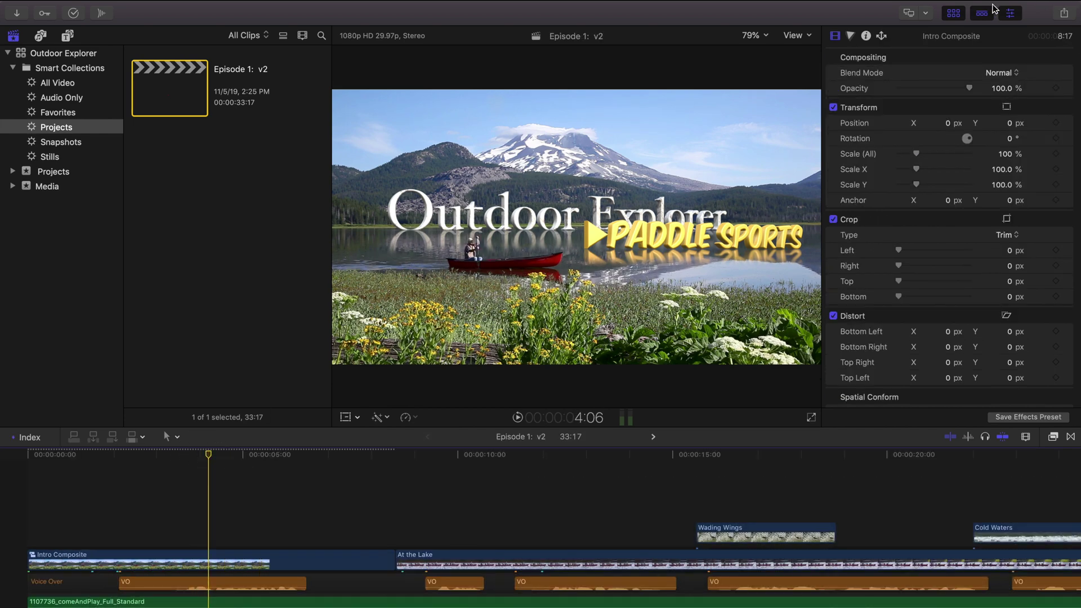
{"action": "left_click", "coordinate": [1010, 13]}
{"action": "left_click", "coordinate": [228, 455]}
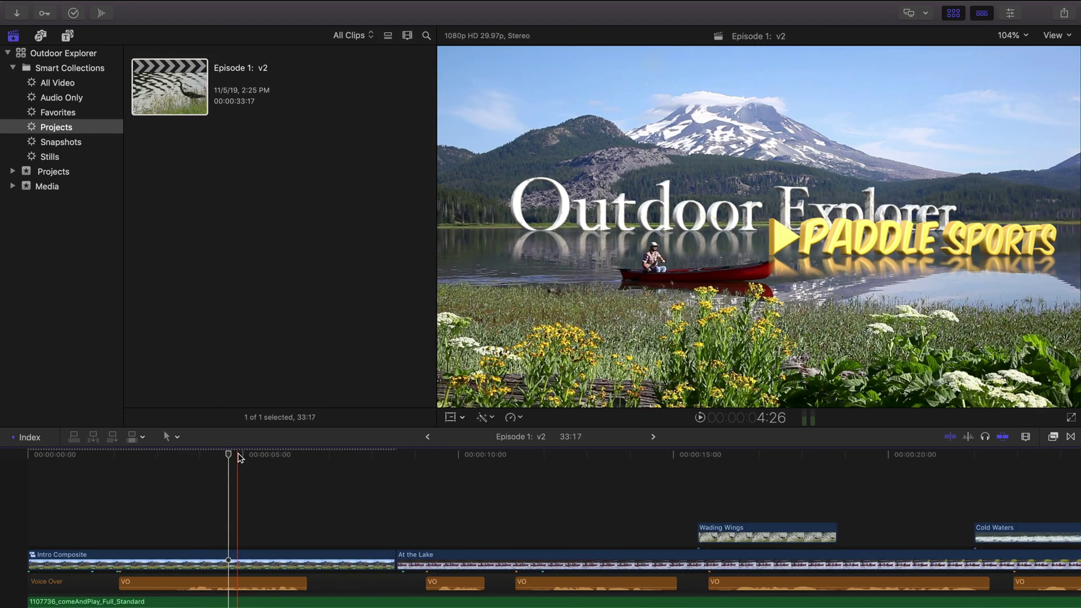
{"action": "left_click", "coordinate": [177, 460]}
{"action": "left_click", "coordinate": [197, 455]}
{"action": "key", "text": "super+minus"}
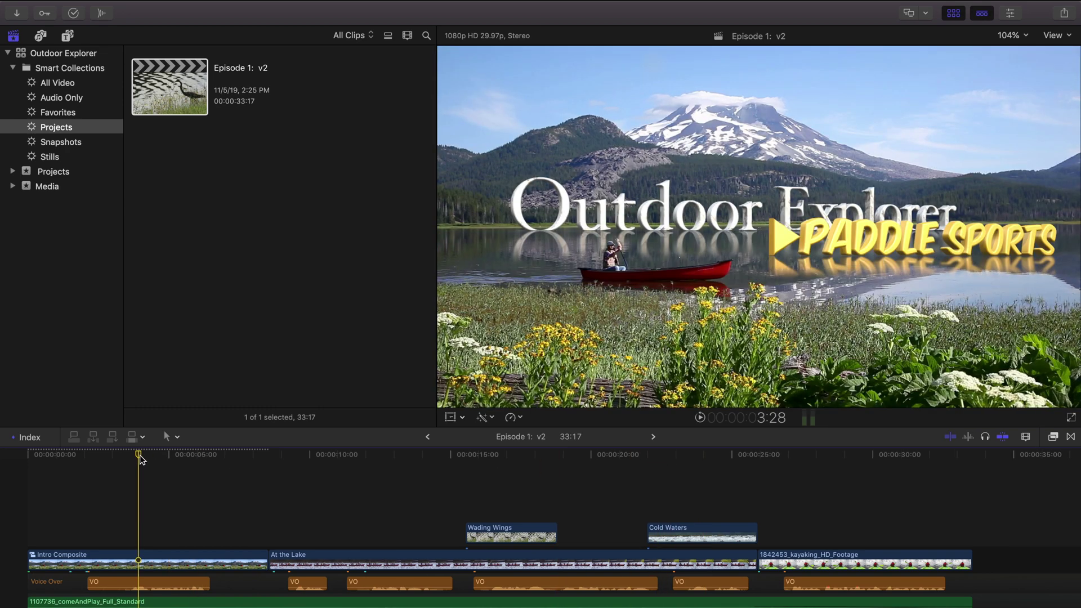
{"action": "left_click", "coordinate": [139, 456]}
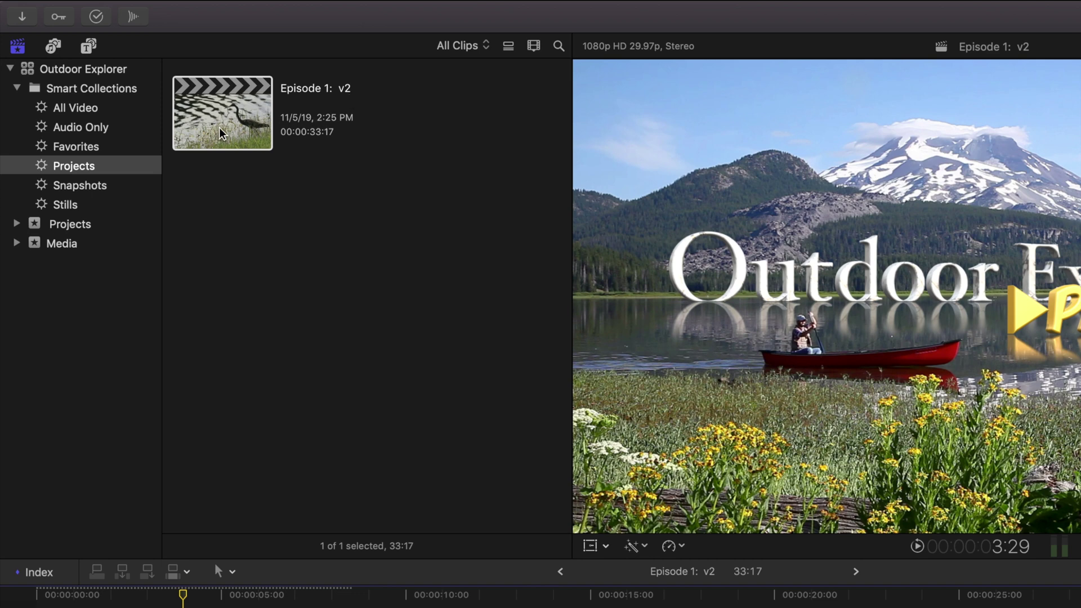
Duplicate Episode 1: v2 and rename the copy to 'Episode 1: v2 short v1'
{"action": "right_click", "coordinate": [234, 133]}
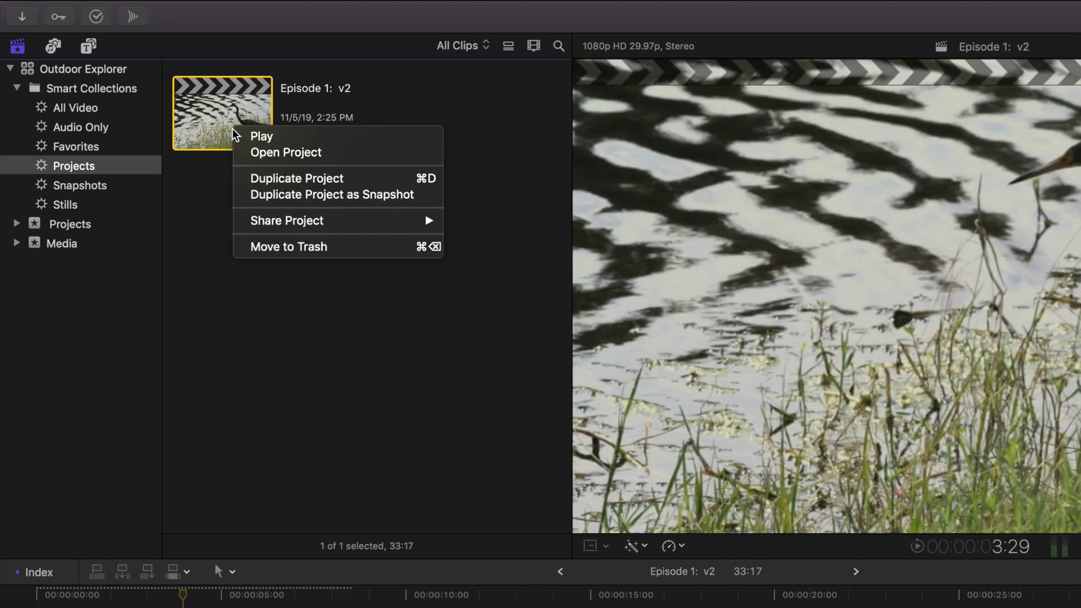
{"action": "left_click", "coordinate": [278, 179]}
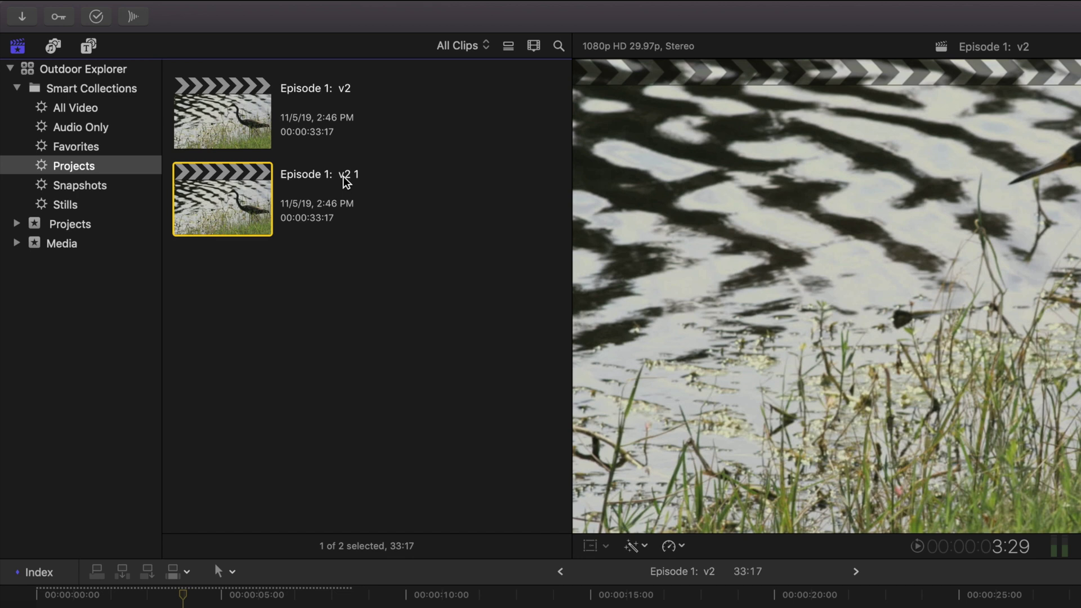
{"action": "left_click", "coordinate": [346, 181]}
{"action": "left_click", "coordinate": [361, 176]}
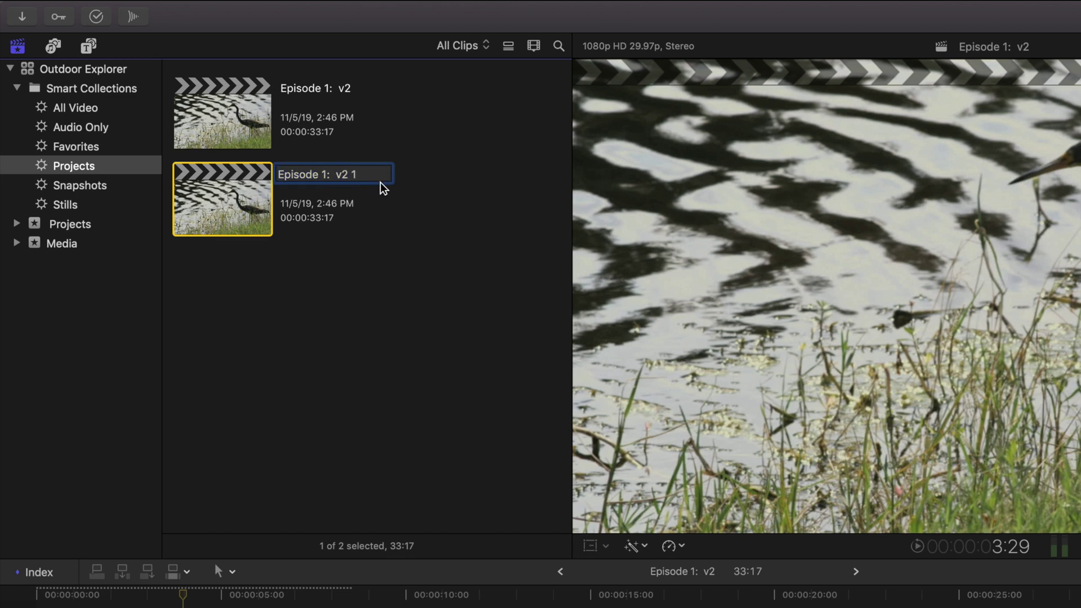
{"action": "key", "text": "BackSpace"}
{"action": "type", "text": "short v1"}
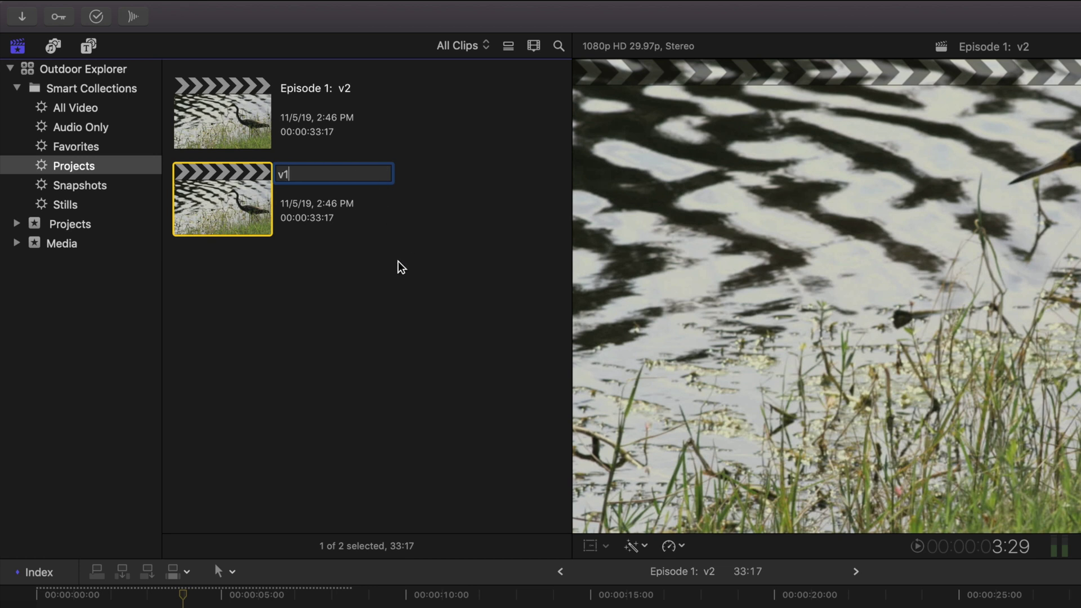
{"action": "left_click", "coordinate": [400, 267]}
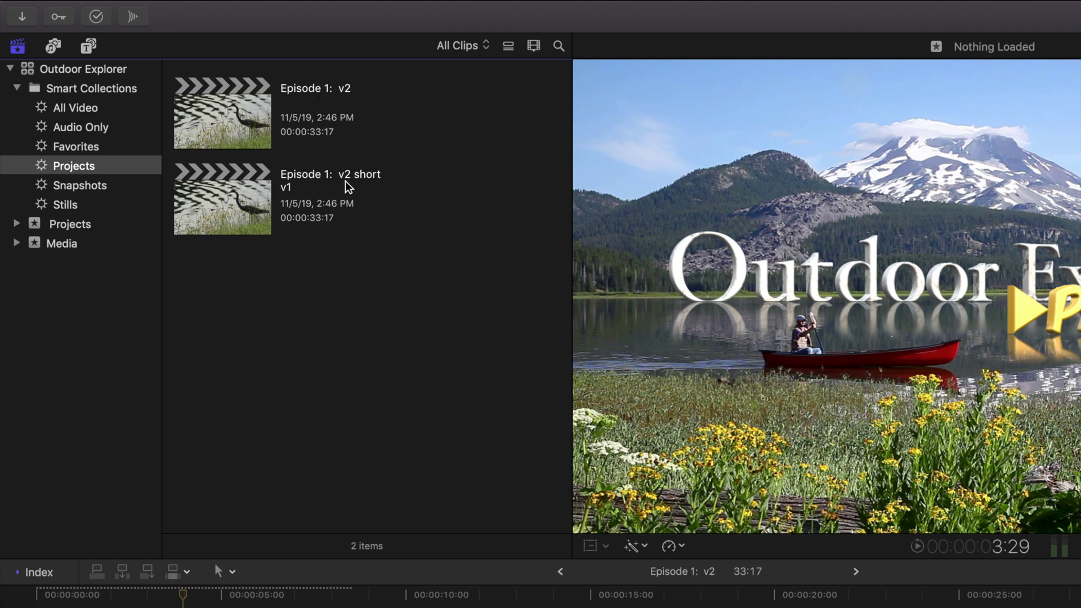
Open Episode 1: v2 short v1 and split all clips at the 22:00 mark
{"action": "double_click", "coordinate": [241, 218]}
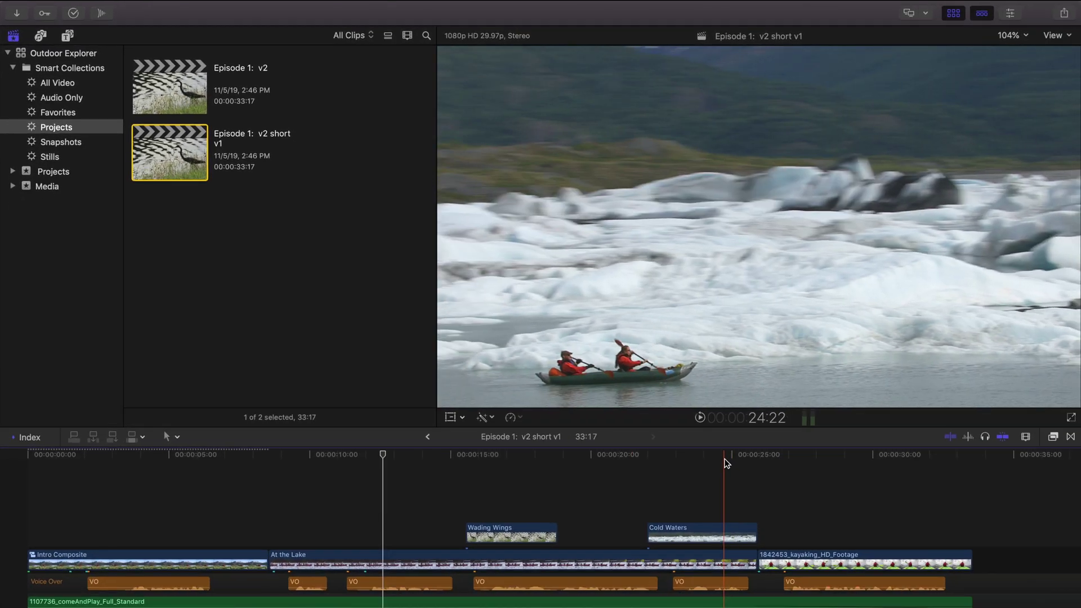
{"action": "left_click", "coordinate": [879, 597]}
{"action": "left_click_drag", "start_coordinate": [673, 463], "coordinate": [647, 458]}
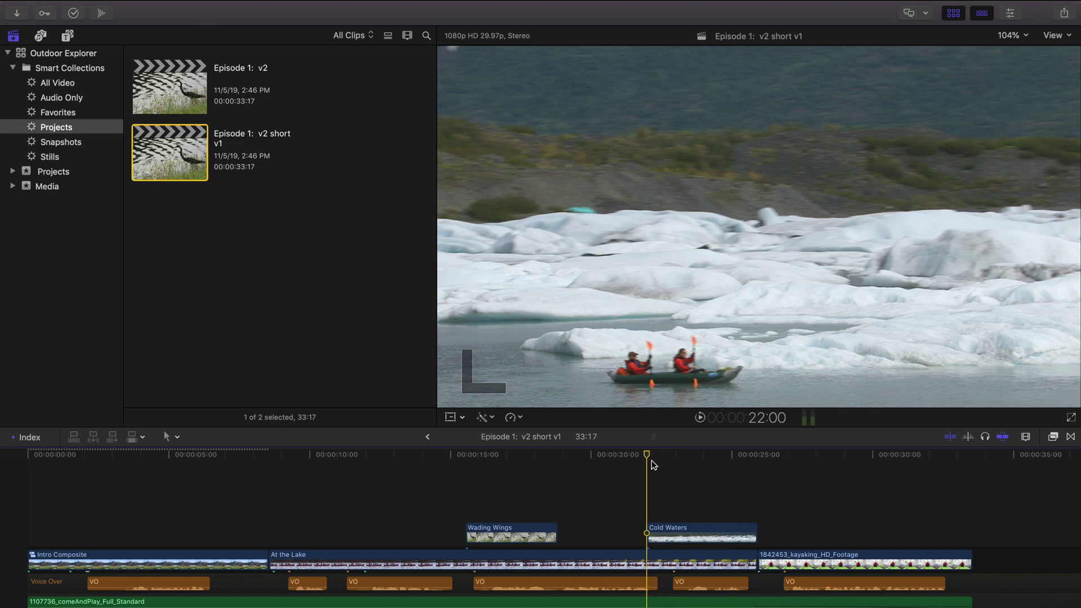
{"action": "key", "text": "shift+super+b"}
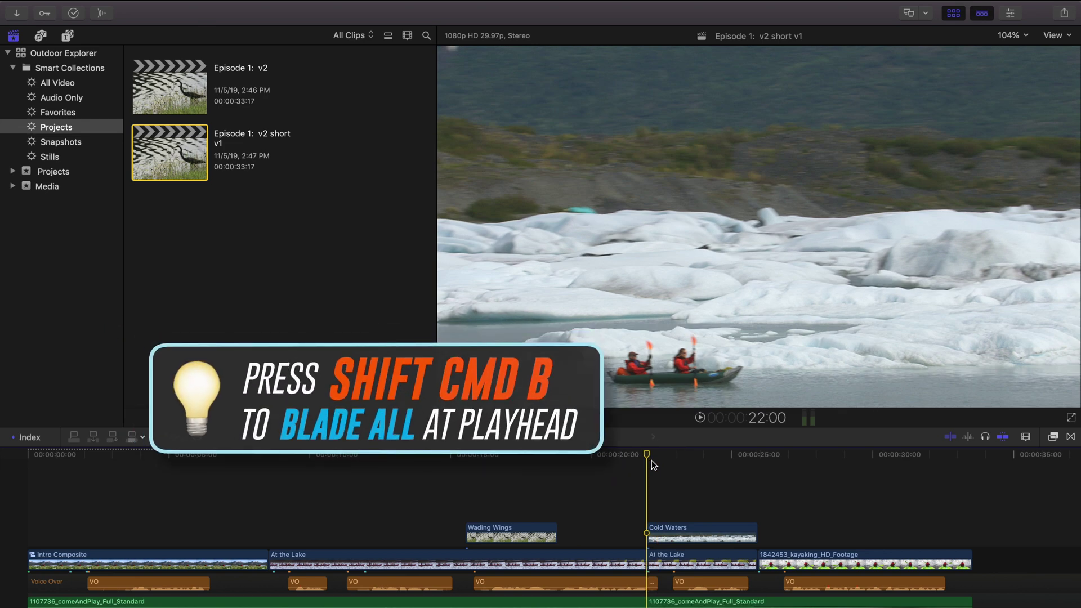
Delete all clips after 22:00, fit the shortened edit, then select the long Episode 1: v2
{"action": "left_click_drag", "start_coordinate": [669, 484], "coordinate": [860, 607]}
{"action": "key", "text": "Delete"}
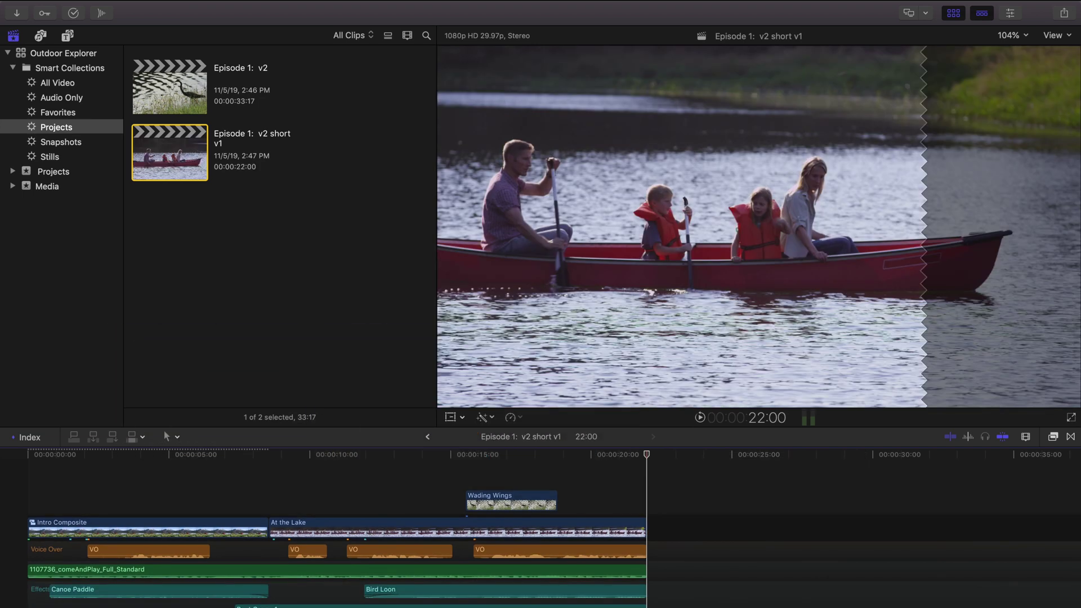
{"action": "key", "text": "shift+z"}
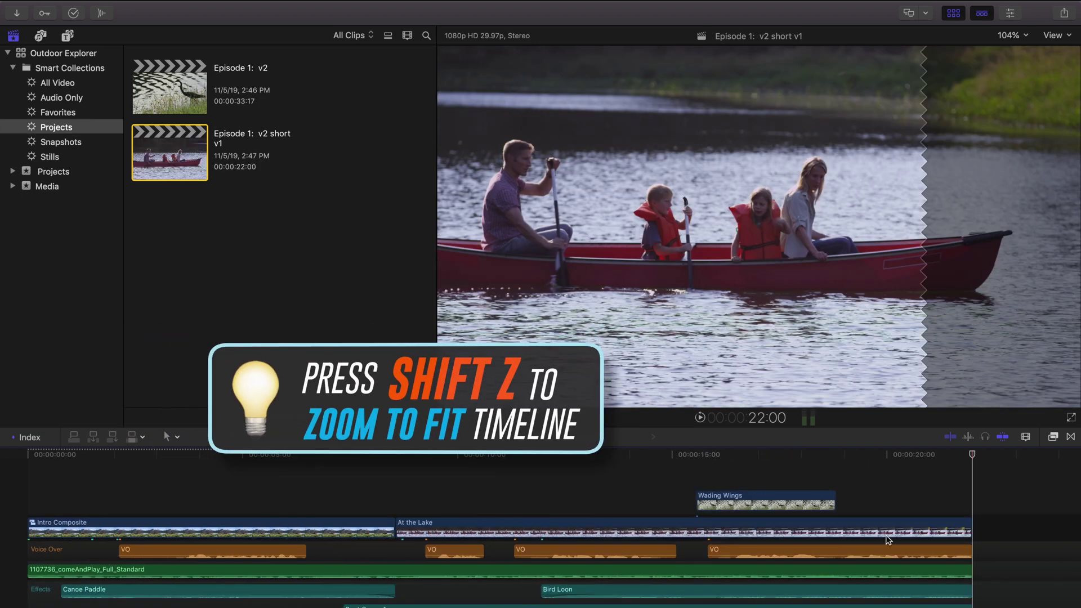
{"action": "left_click_drag", "start_coordinate": [972, 455], "coordinate": [249, 476]}
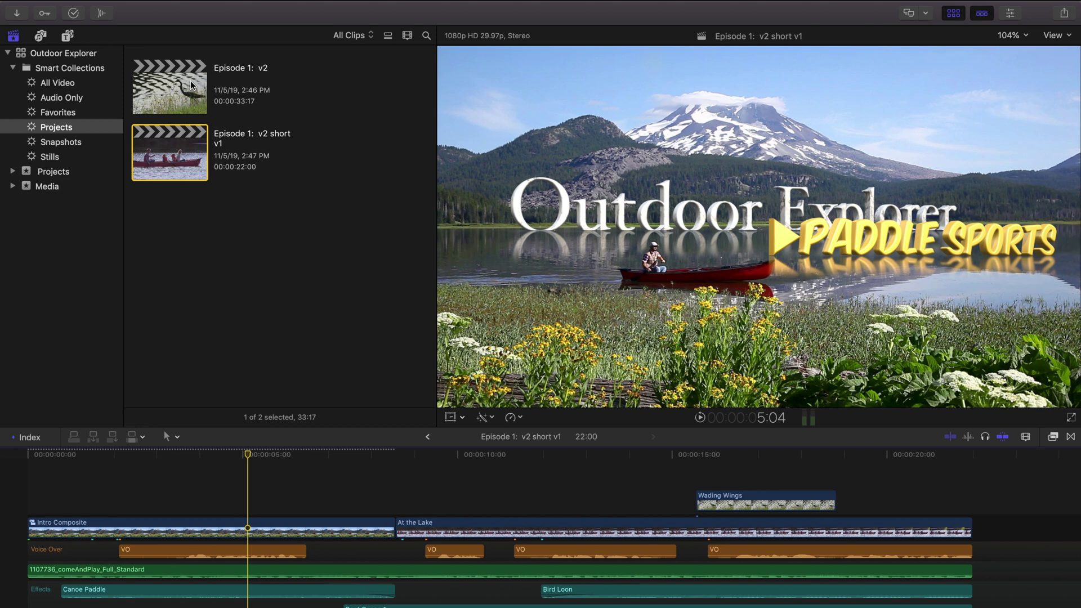
{"action": "left_click", "coordinate": [177, 89]}
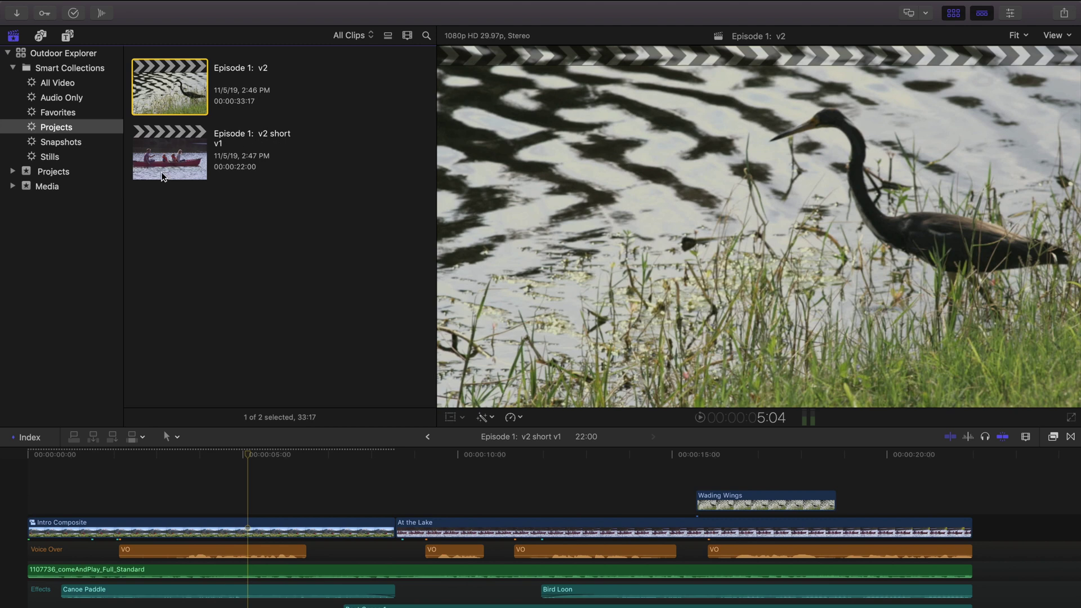
{"action": "double_click", "coordinate": [171, 162]}
{"action": "double_click", "coordinate": [176, 98]}
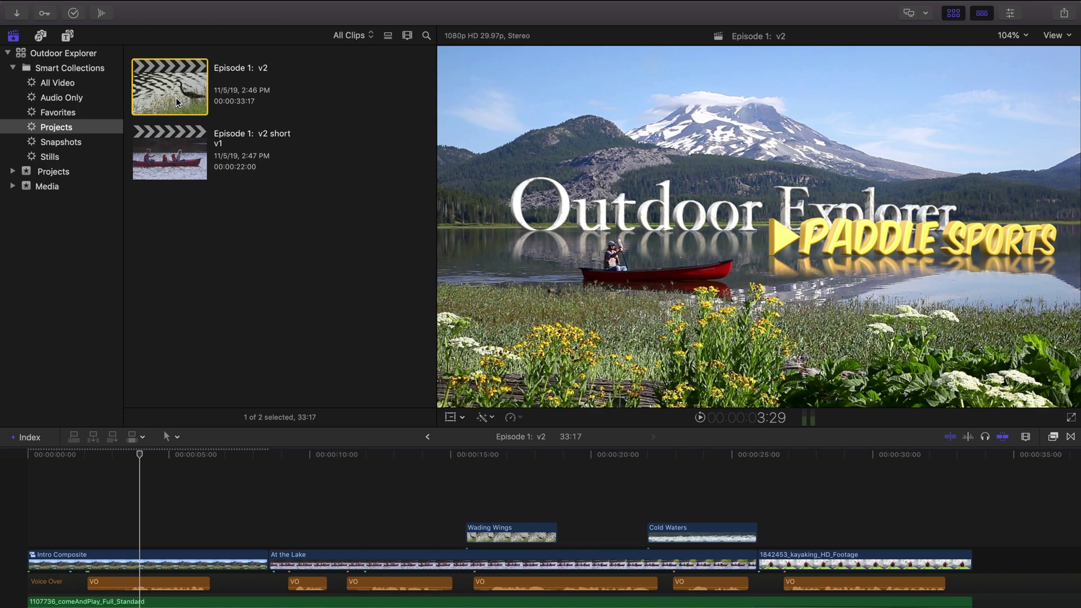
{"action": "double_click", "coordinate": [172, 160]}
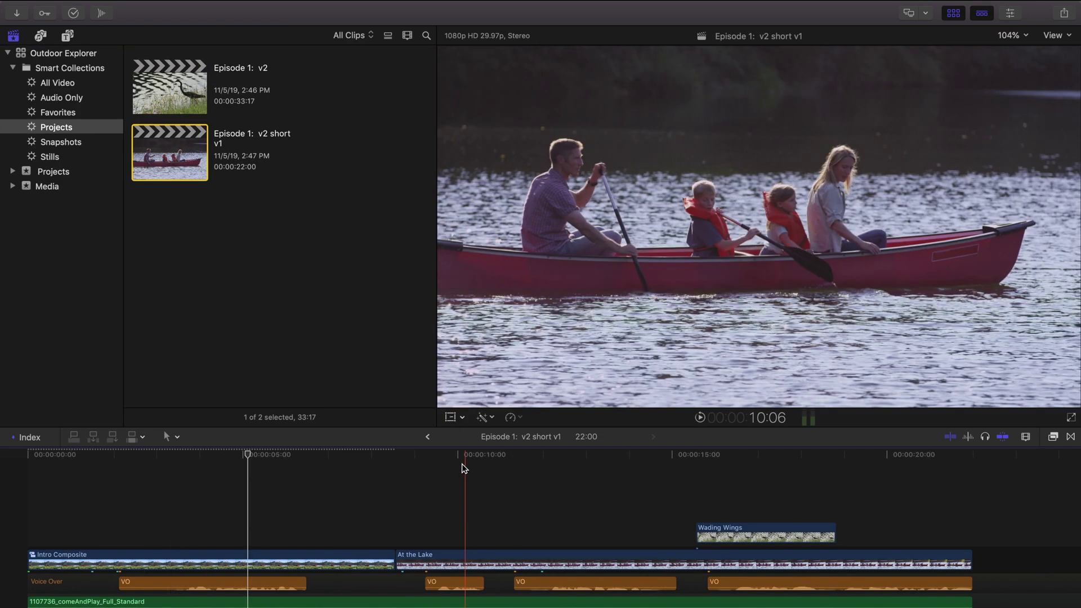
{"action": "left_click_drag", "start_coordinate": [463, 455], "coordinate": [246, 459]}
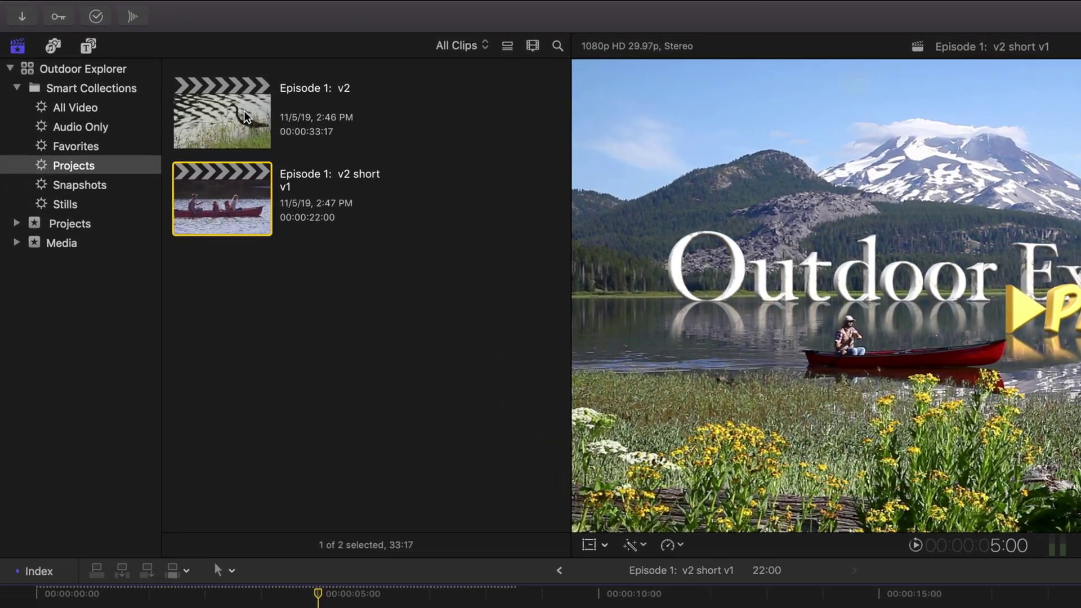
Duplicate the Episode 1: v2 short v1 project as a snapshot
{"action": "left_click", "coordinate": [236, 73]}
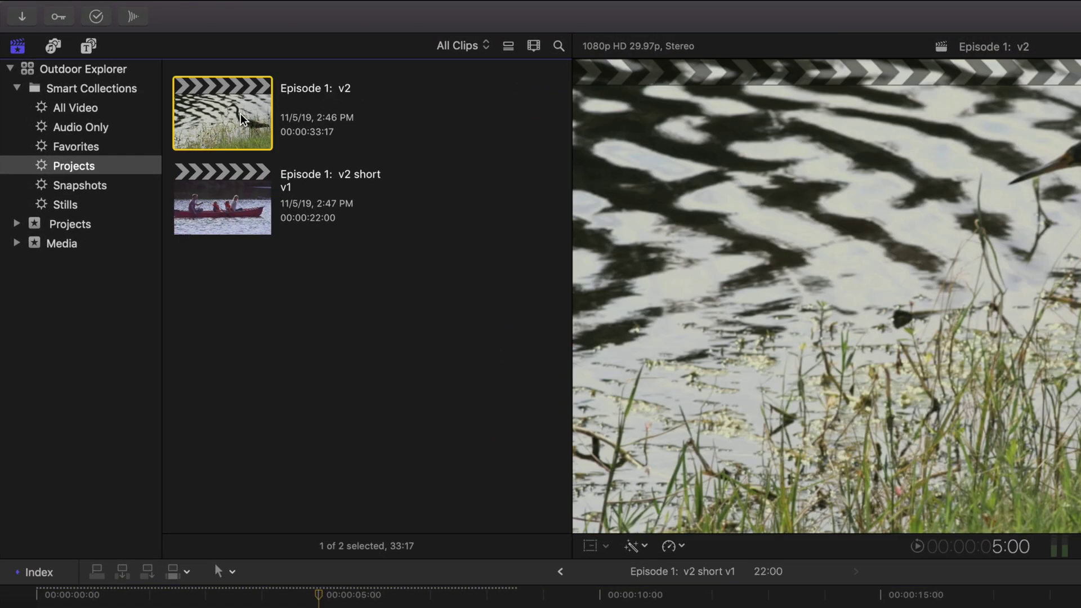
{"action": "left_click", "coordinate": [234, 203]}
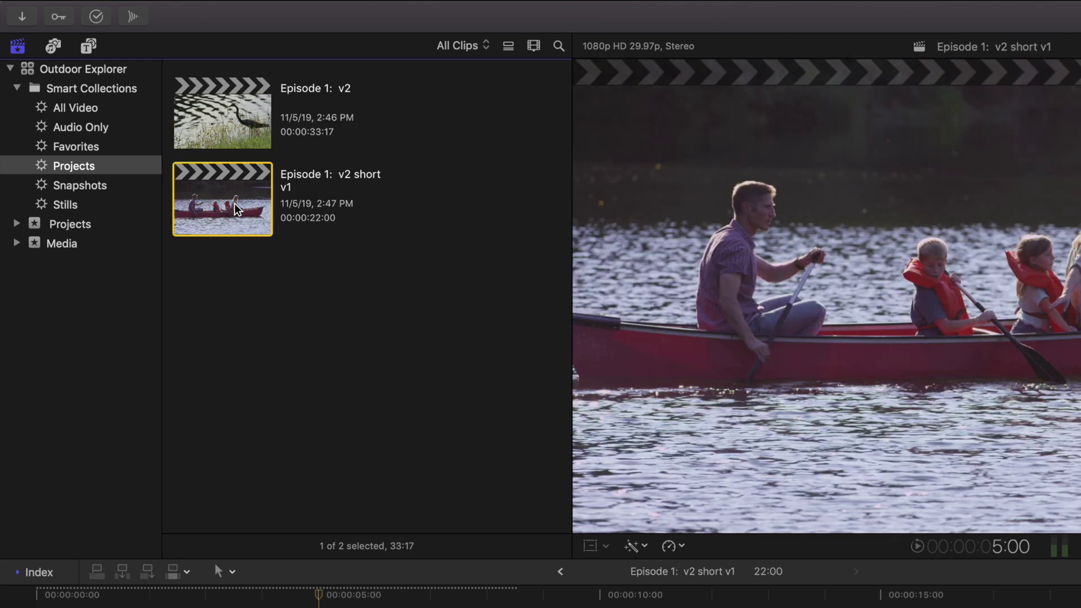
{"action": "right_click", "coordinate": [236, 204]}
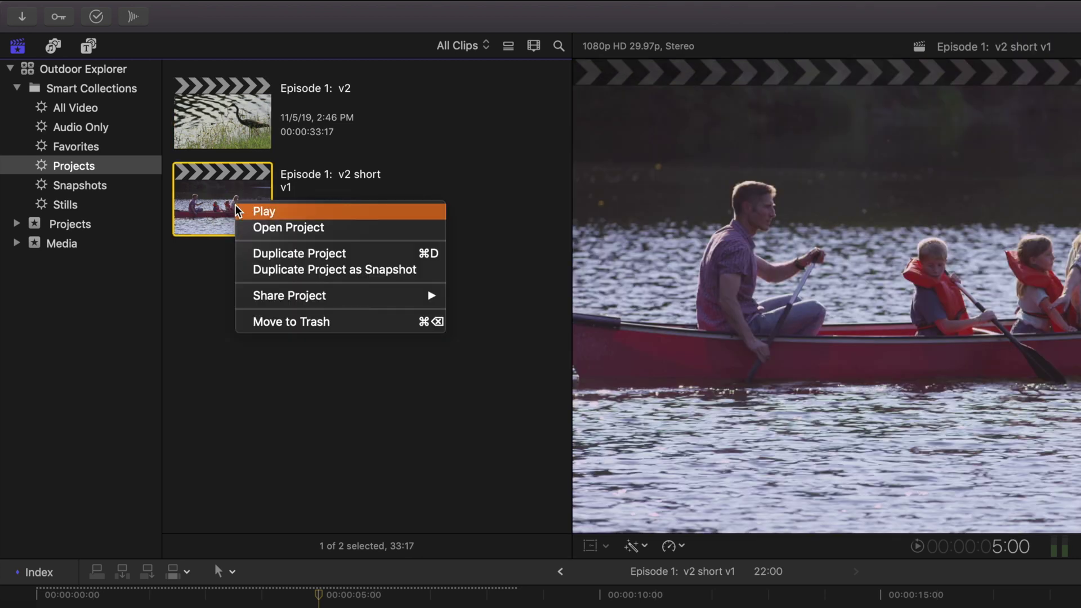
{"action": "left_click", "coordinate": [316, 274]}
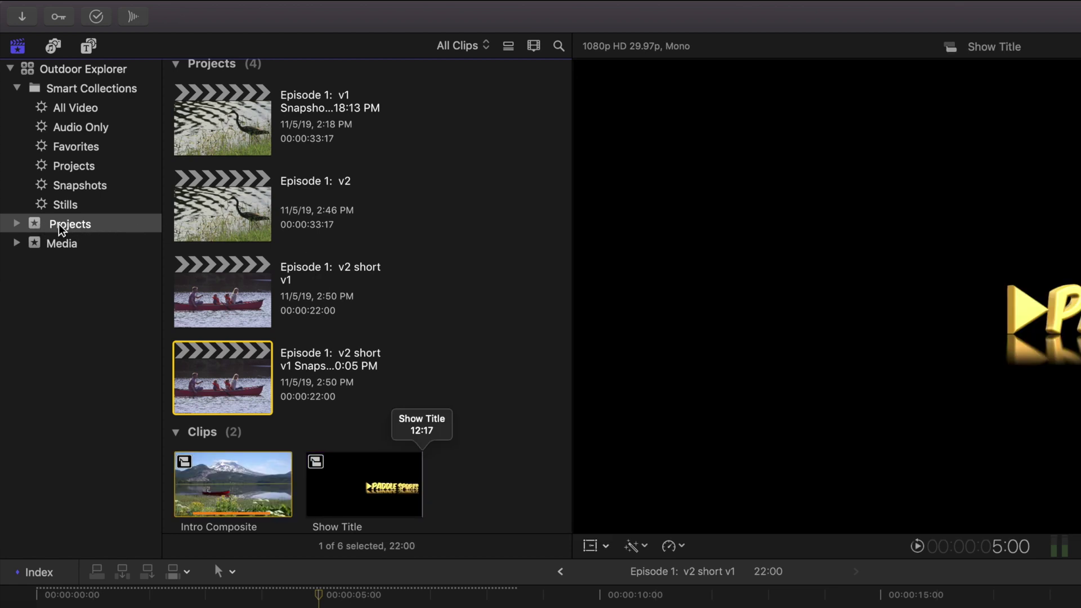
Check the new copy in the Snapshots collection, then return to the Projects collection
{"action": "scroll", "coordinate": [442, 326], "scroll_direction": "down", "scroll_amount": 1}
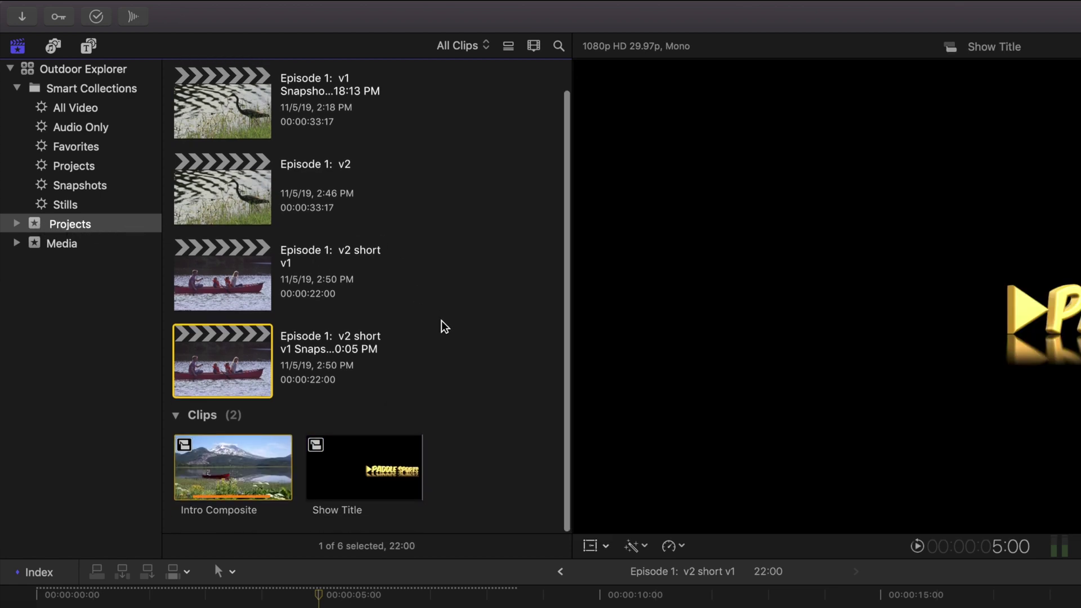
{"action": "scroll", "coordinate": [443, 325], "scroll_direction": "up", "scroll_amount": 2}
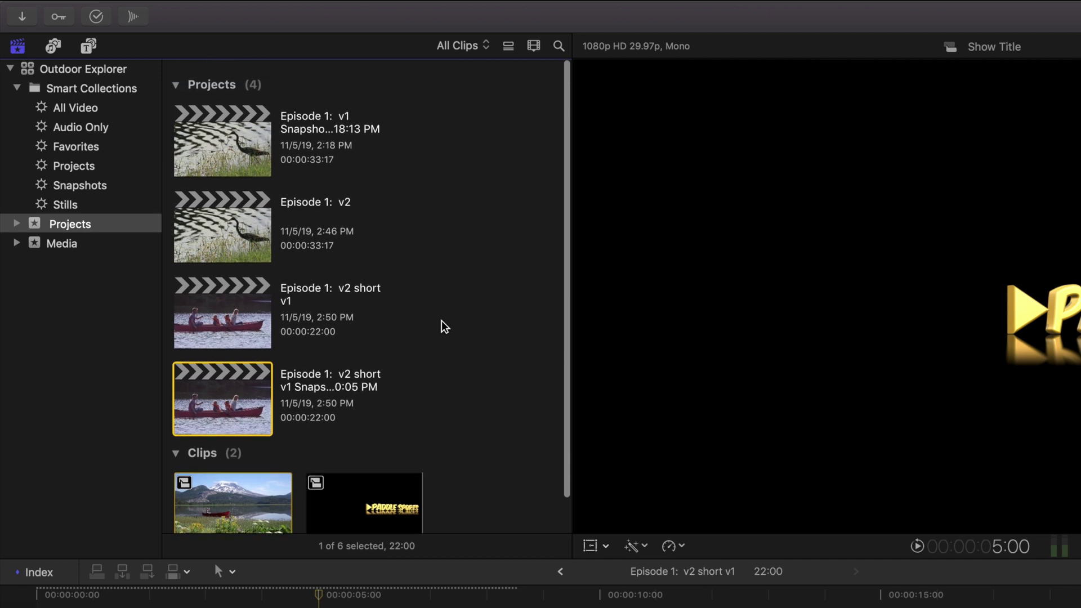
{"action": "left_click", "coordinate": [61, 191]}
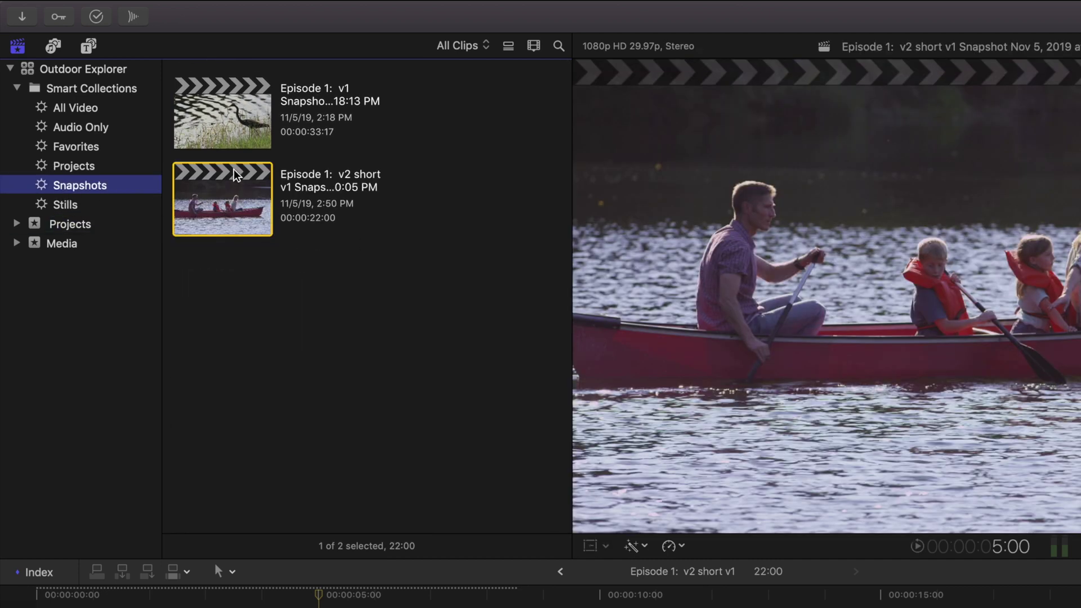
{"action": "left_click", "coordinate": [76, 168]}
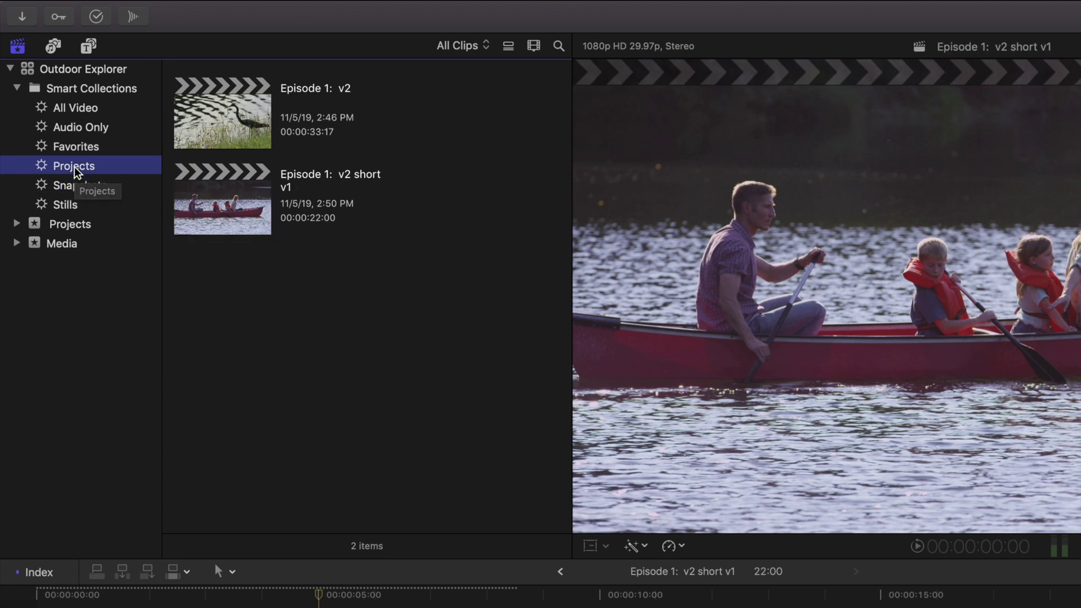
{"action": "left_click", "coordinate": [312, 180]}
Rename the short project from v1 to 'Episode 1: v2 short v2' and select it
{"action": "left_click", "coordinate": [375, 174]}
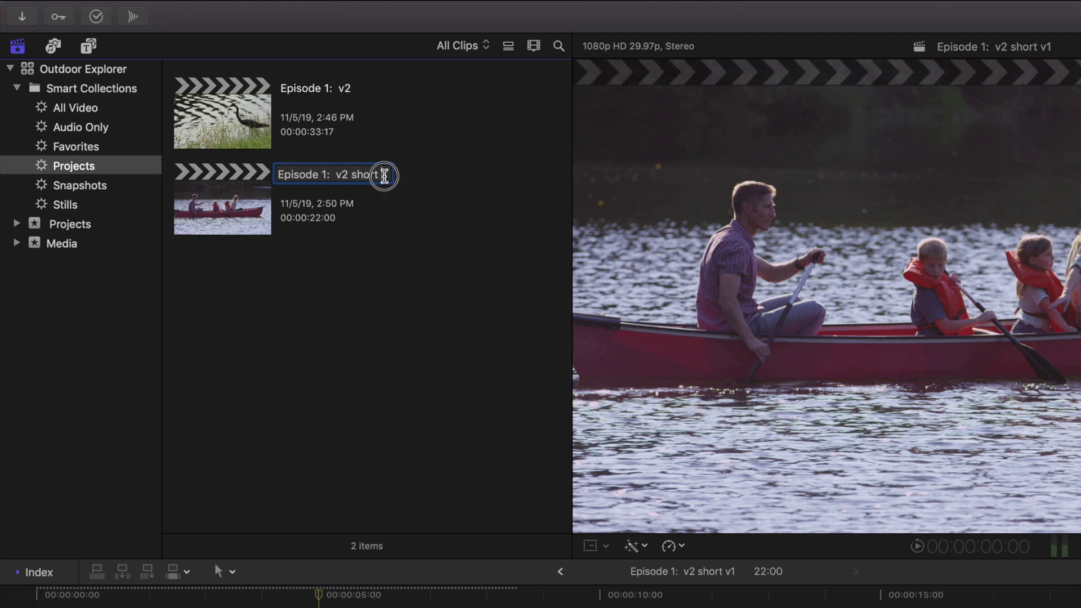
{"action": "key", "text": "super+a"}
{"action": "type", "text": "v1"}
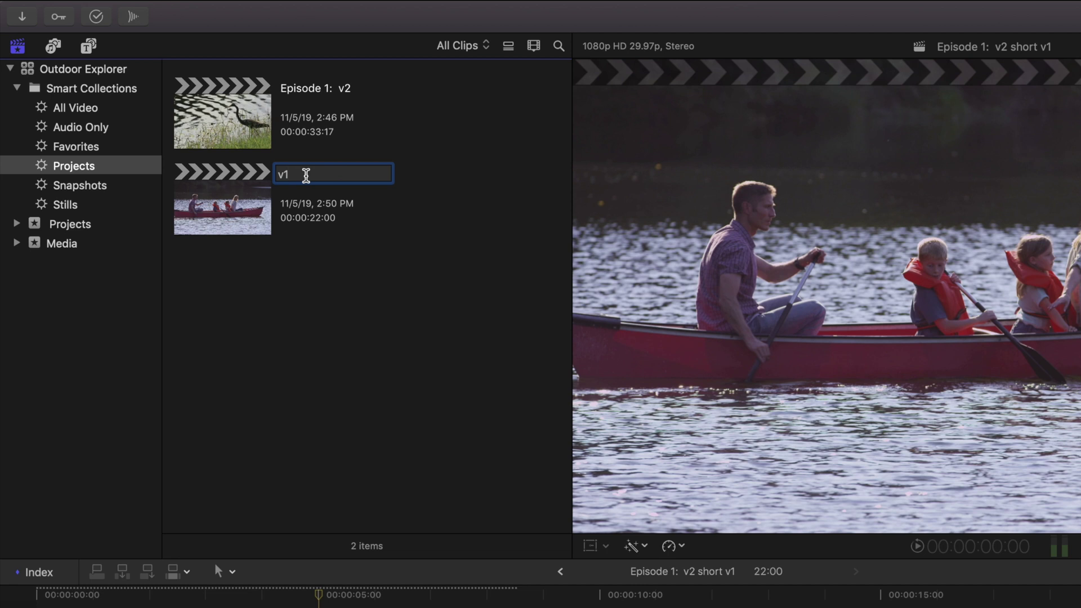
{"action": "key", "text": "super+z"}
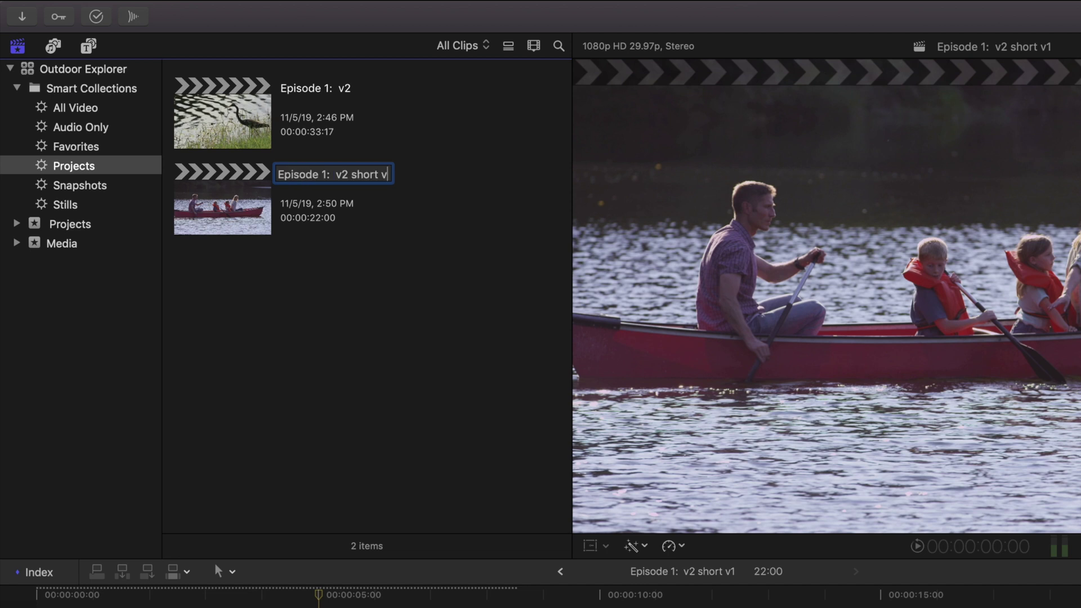
{"action": "key", "text": "super+a"}
{"action": "type", "text": "v2"}
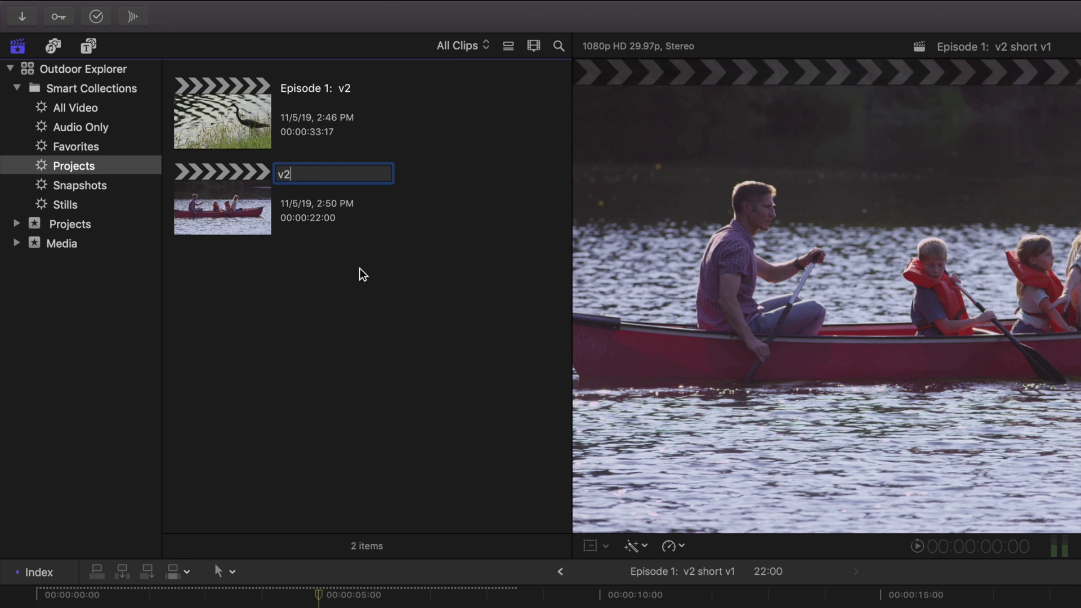
{"action": "key", "text": "Return"}
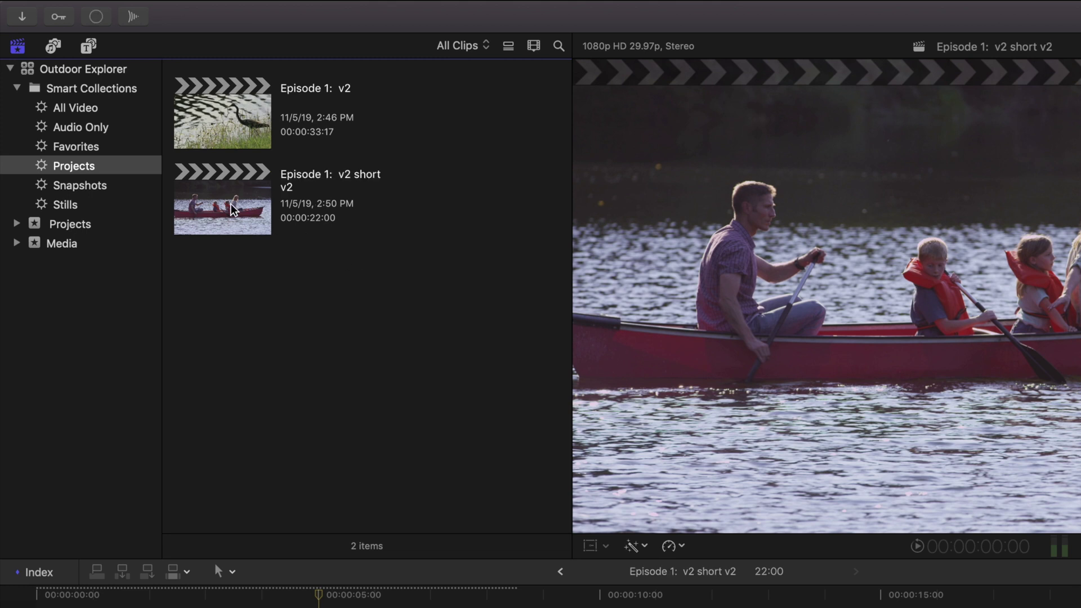
{"action": "left_click", "coordinate": [233, 210]}
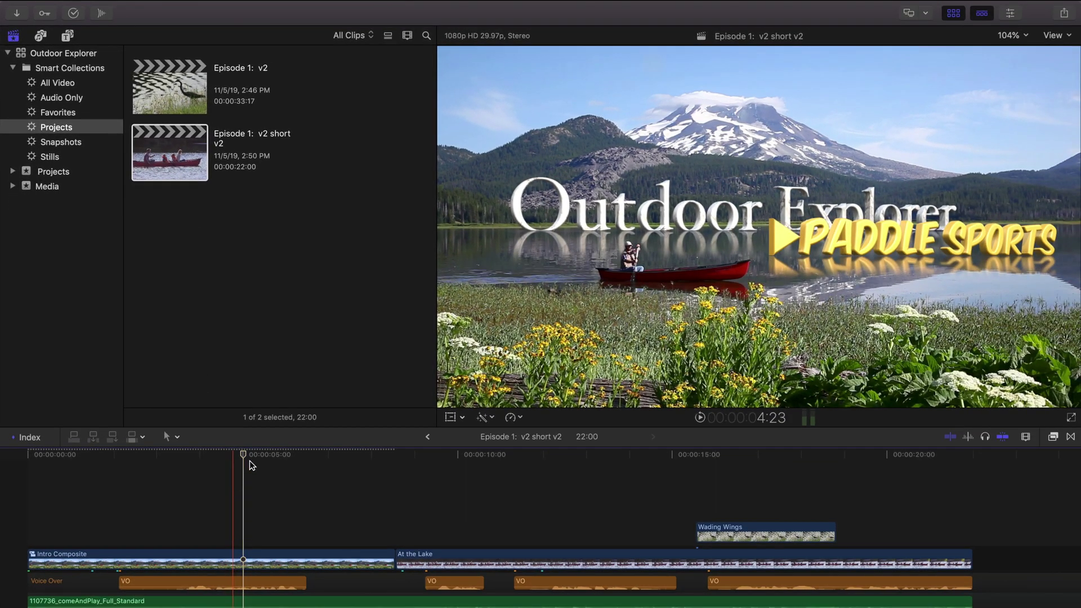
Give the timeline's Intro Composite clip a new parent clip, creating Intro Composite copy
{"action": "left_click", "coordinate": [311, 589]}
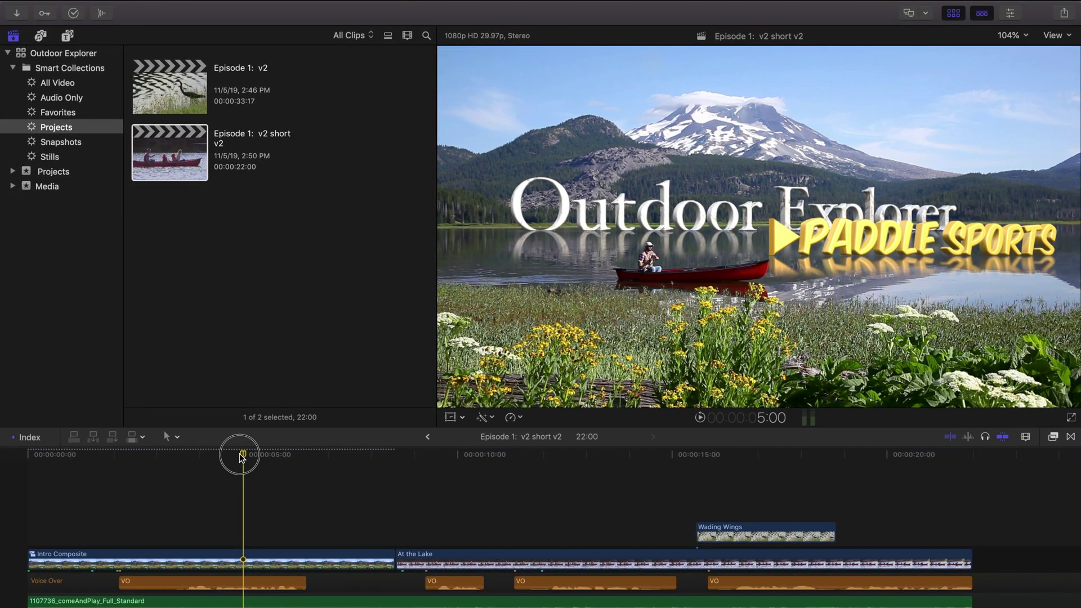
{"action": "left_click", "coordinate": [247, 563]}
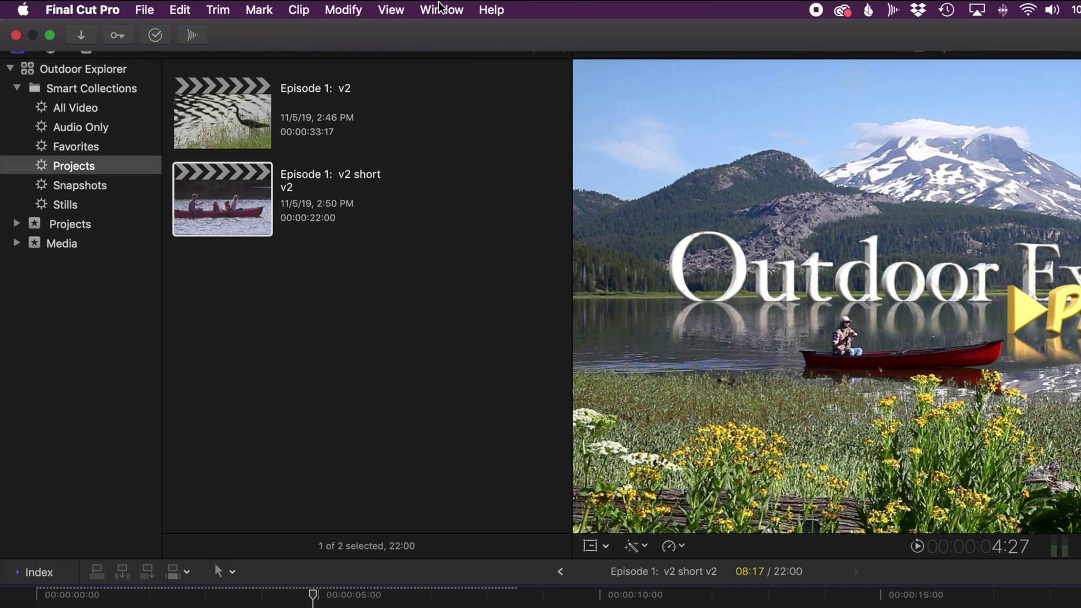
{"action": "left_click", "coordinate": [299, 9]}
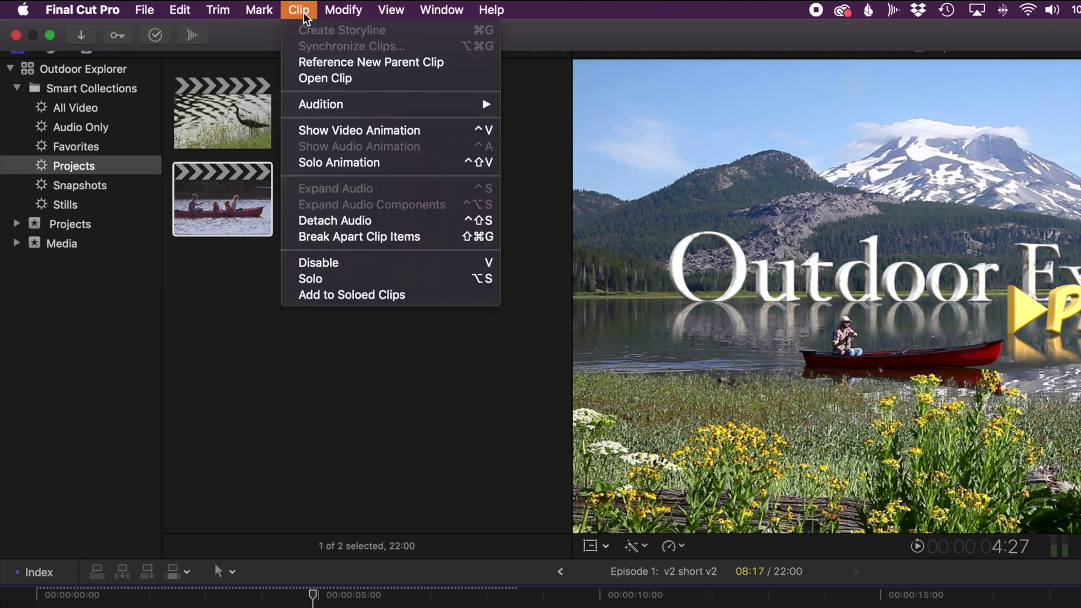
{"action": "left_click", "coordinate": [317, 63]}
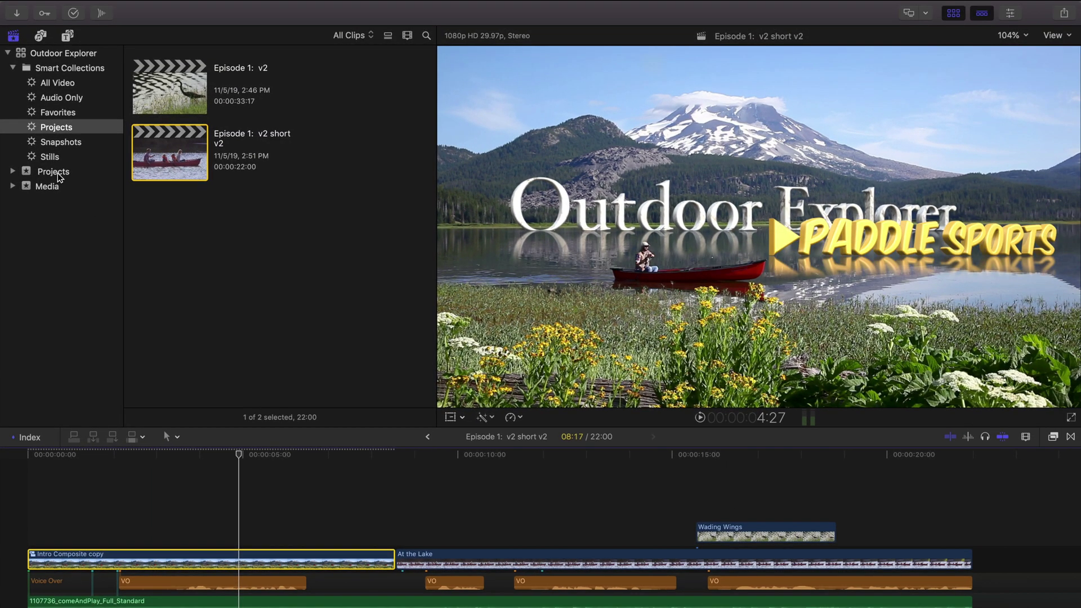
{"action": "left_click", "coordinate": [32, 173]}
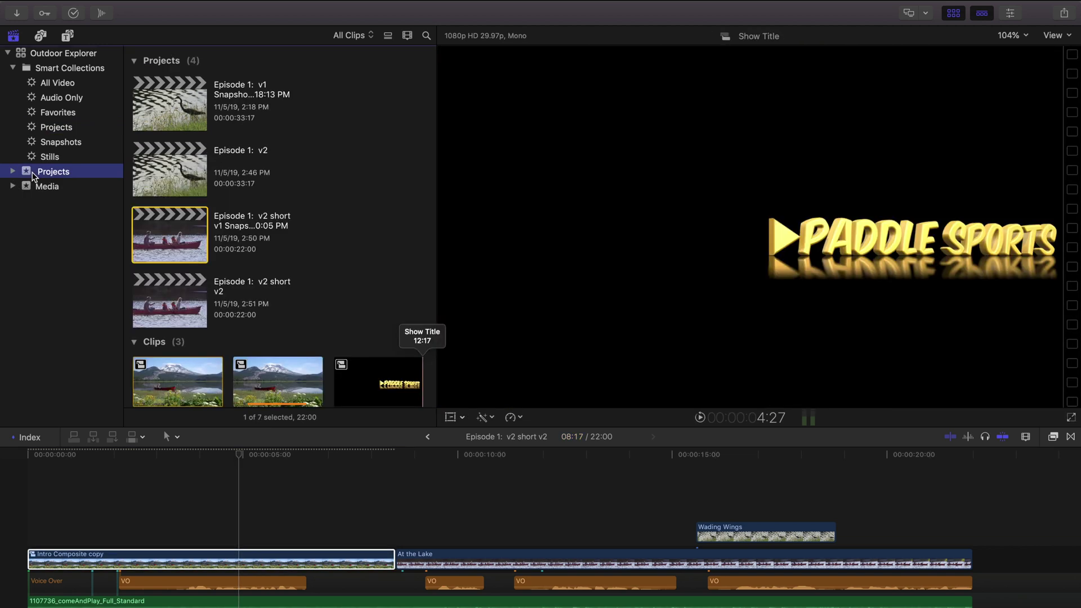
{"action": "scroll", "coordinate": [317, 250], "scroll_direction": "down", "scroll_amount": 2}
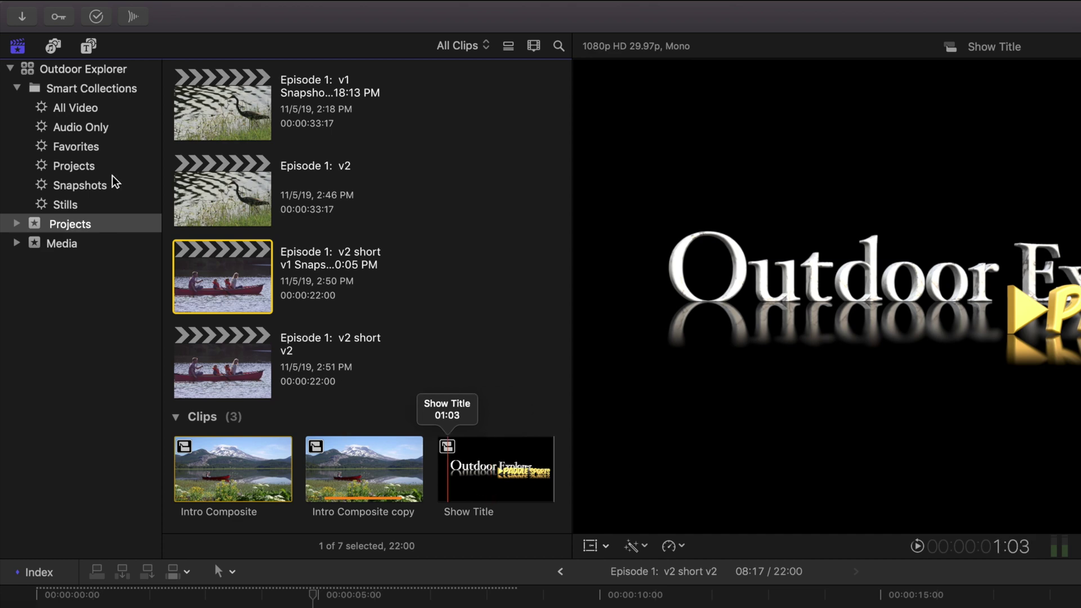
{"action": "left_click", "coordinate": [79, 169]}
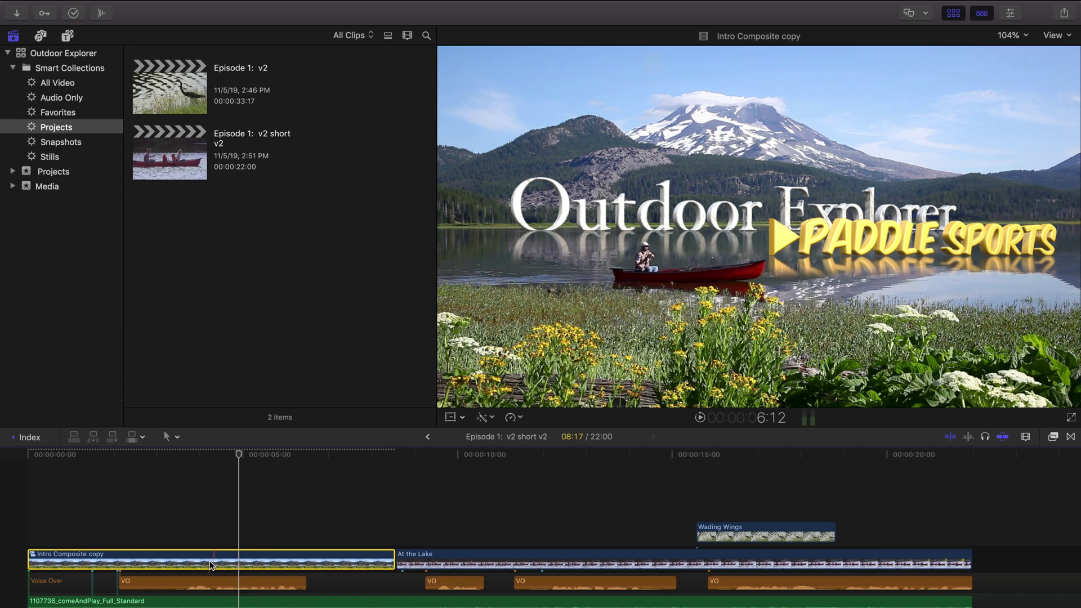
Inside Intro Composite copy, reference a new parent for Show Title, creating Show Title copy
{"action": "double_click", "coordinate": [211, 561]}
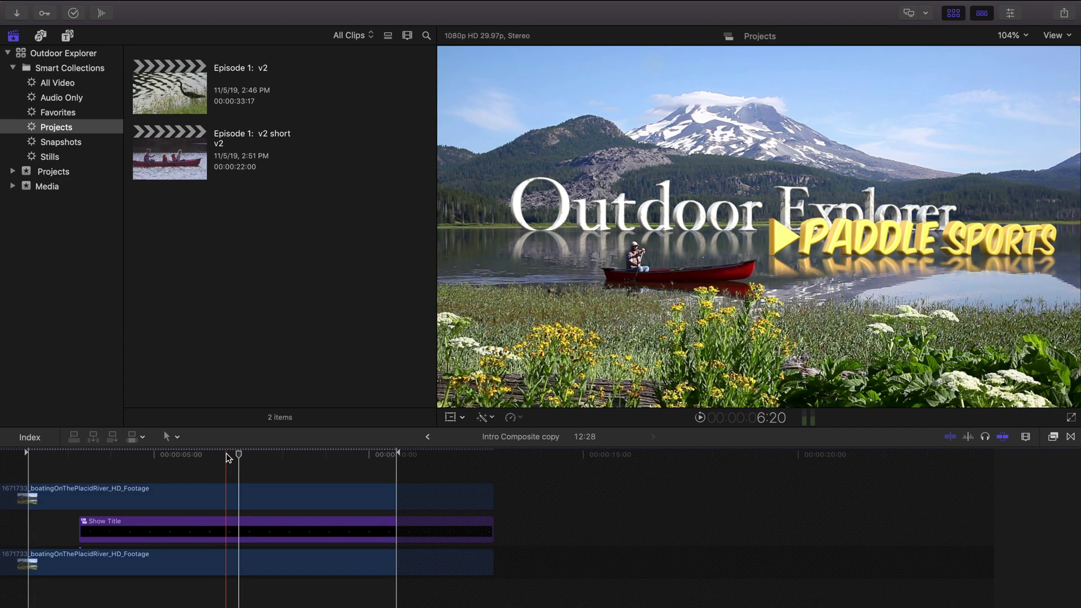
{"action": "left_click", "coordinate": [226, 455]}
{"action": "scroll", "coordinate": [225, 495], "scroll_direction": "left", "scroll_amount": 3}
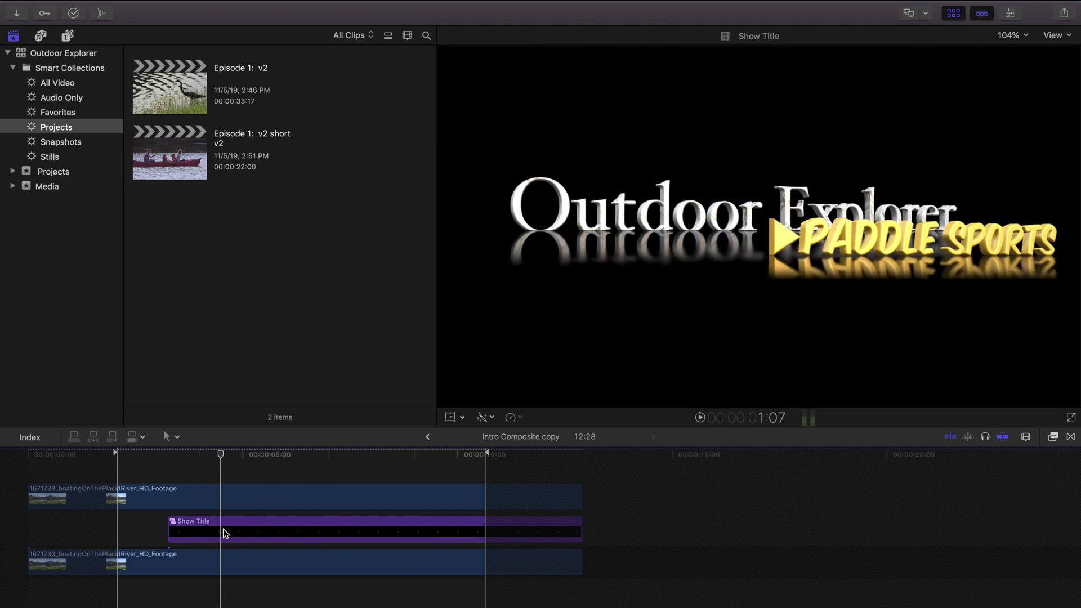
{"action": "left_click", "coordinate": [254, 529]}
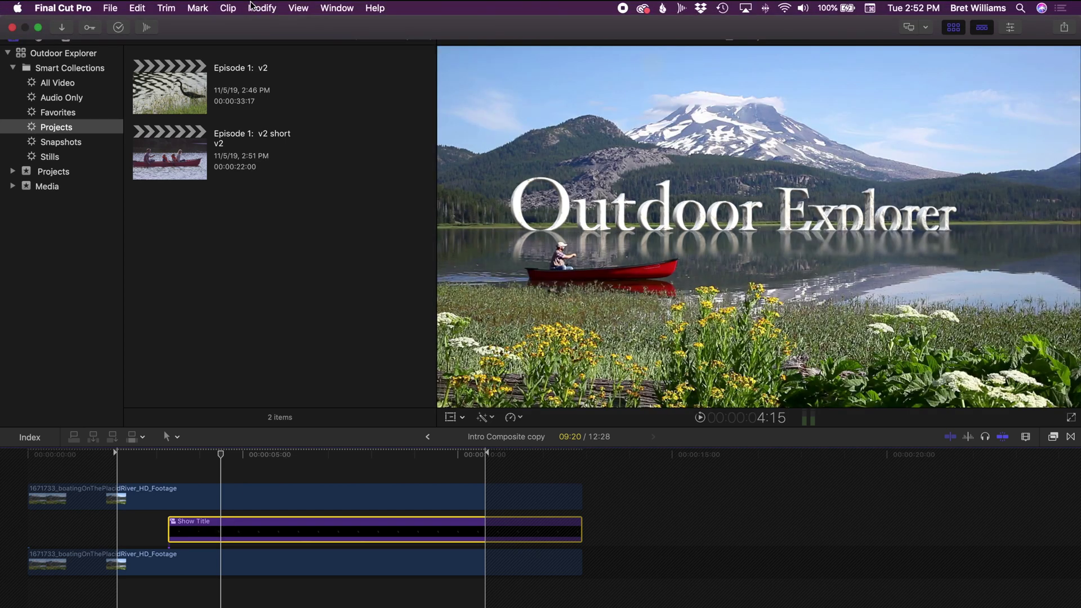
{"action": "left_click", "coordinate": [228, 7]}
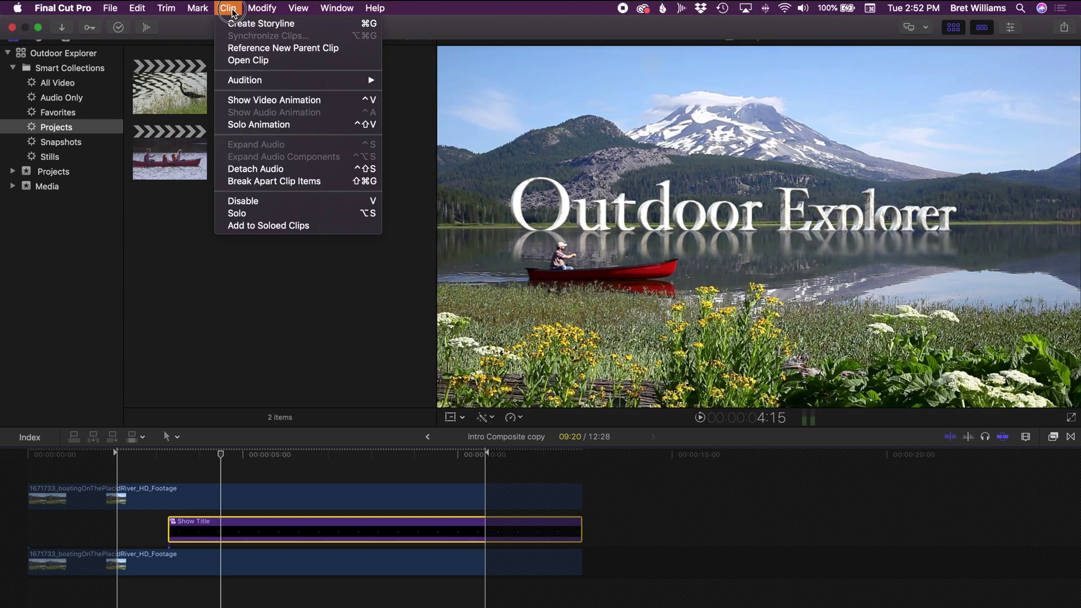
{"action": "left_click", "coordinate": [245, 48]}
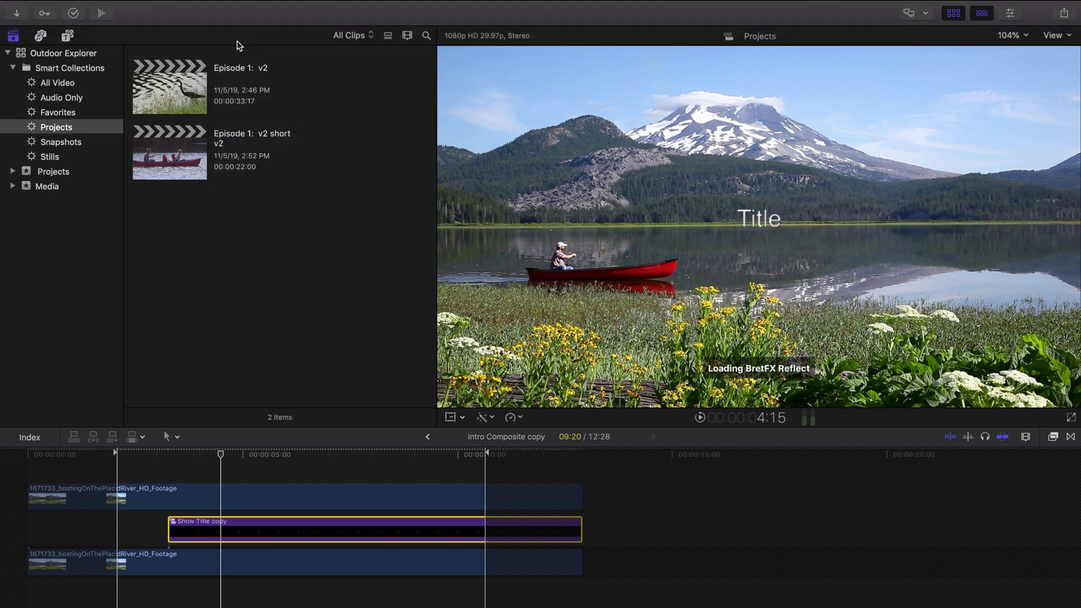
{"action": "key", "text": "space"}
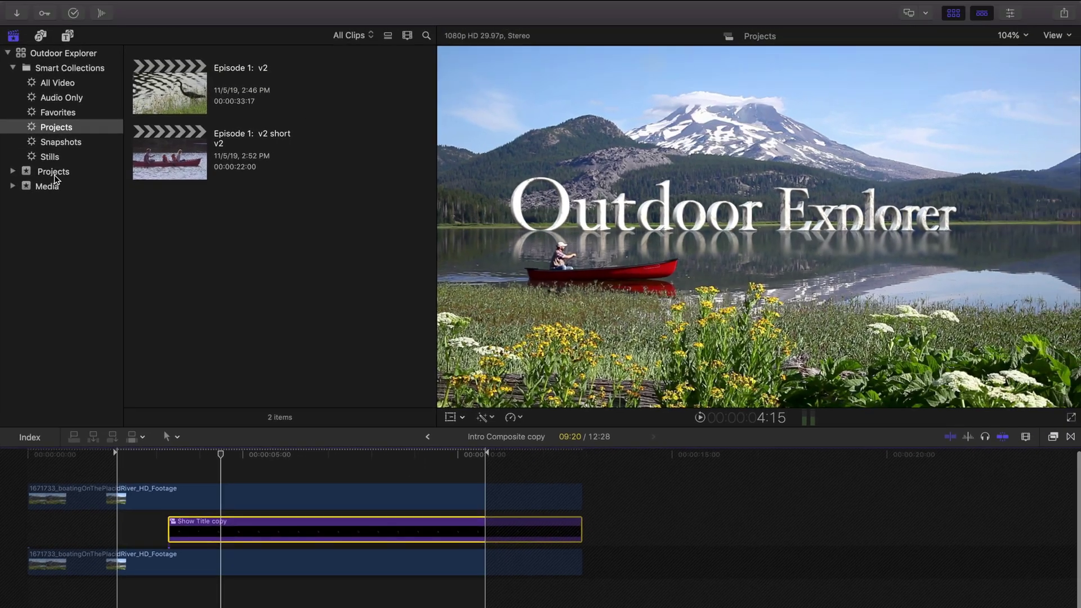
{"action": "left_click", "coordinate": [54, 174]}
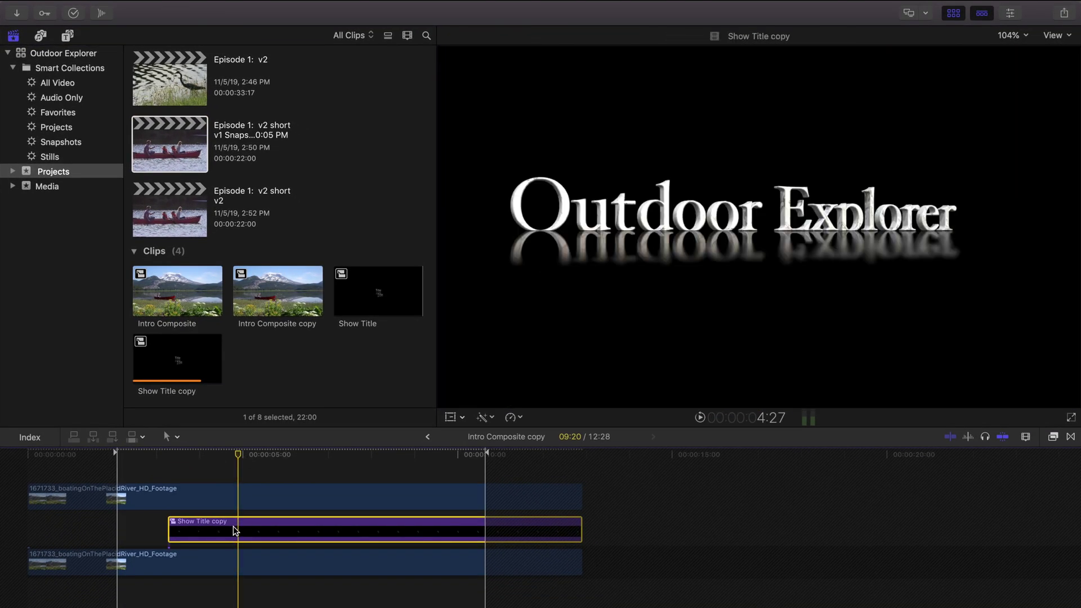
Change Show Title copy's subtitle to 'canoeing' and shift it right to X 404.72 px
{"action": "double_click", "coordinate": [235, 530]}
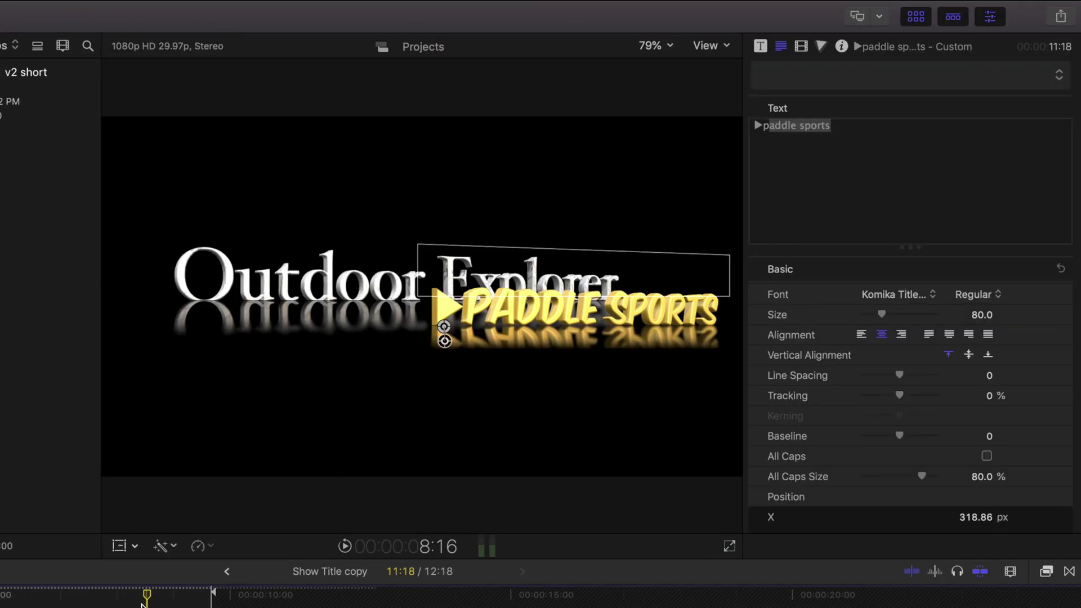
{"action": "left_click_drag", "start_coordinate": [846, 131], "coordinate": [765, 131]}
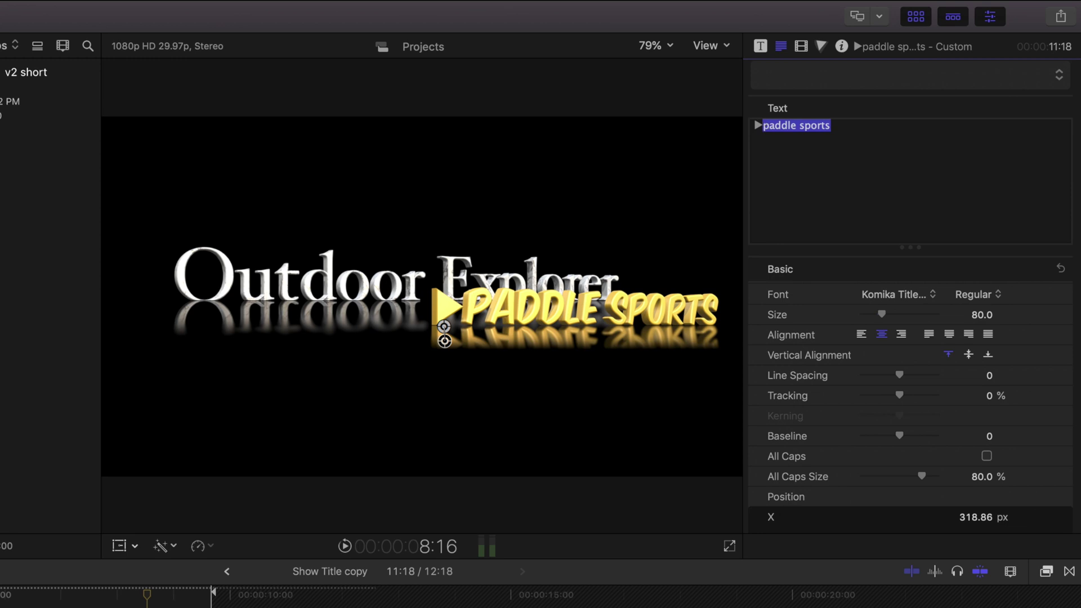
{"action": "type", "text": "canoeing"}
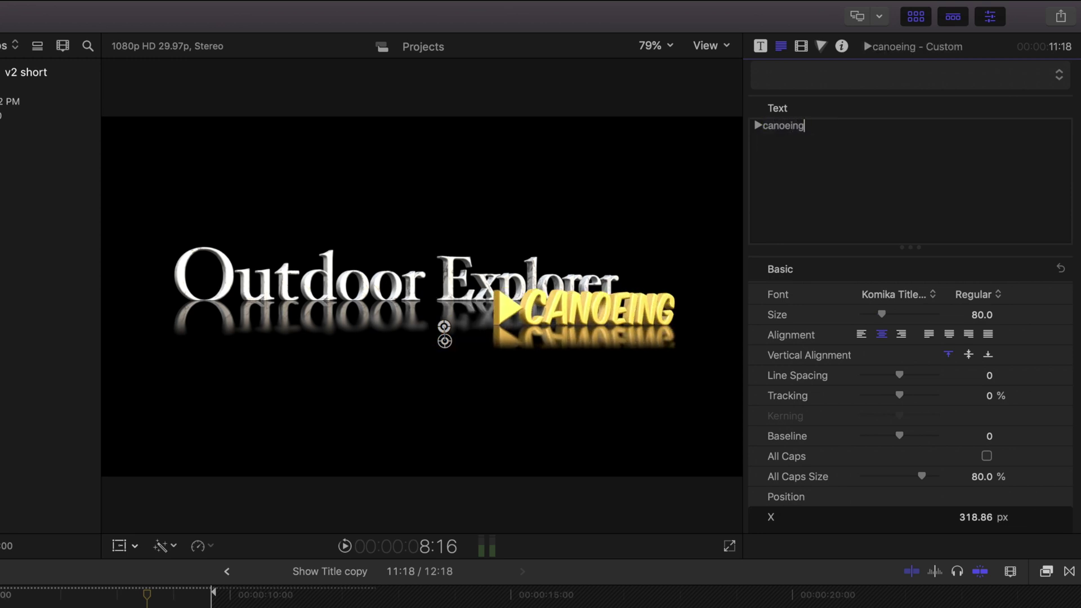
{"action": "left_click_drag", "start_coordinate": [594, 290], "coordinate": [635, 271]}
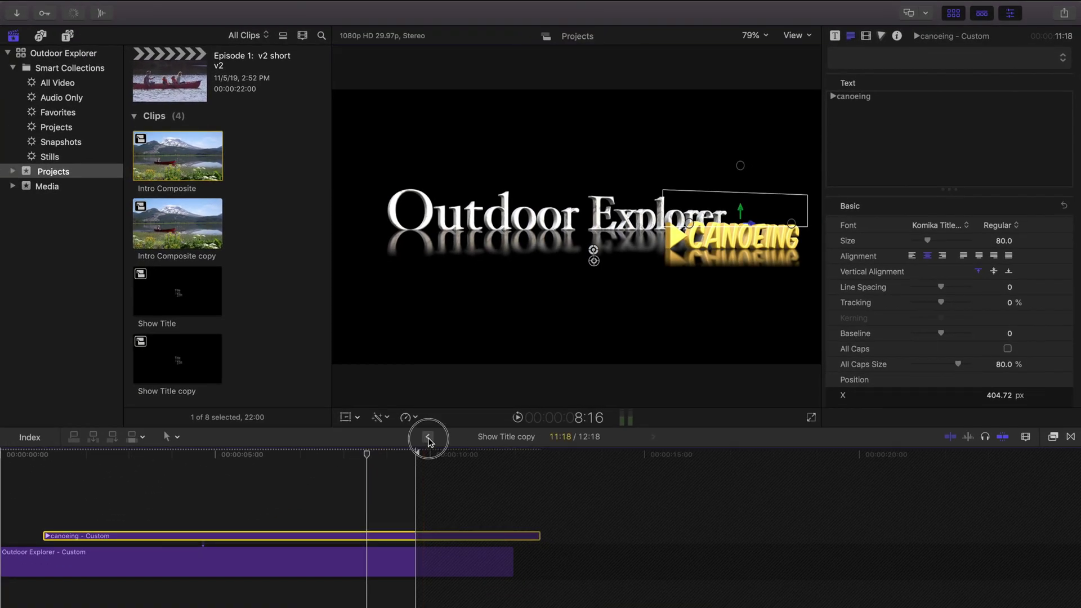
Step back out to the Episode 1: v2 short v2 timeline, verify the CANOEING intro, and list projects
{"action": "left_click", "coordinate": [260, 549]}
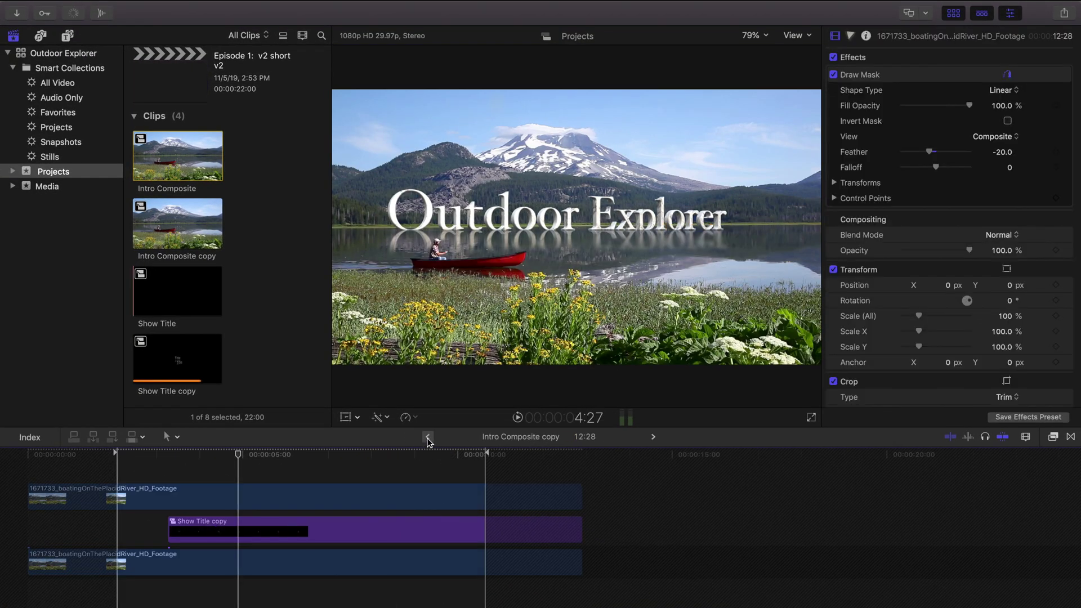
{"action": "left_click", "coordinate": [428, 438]}
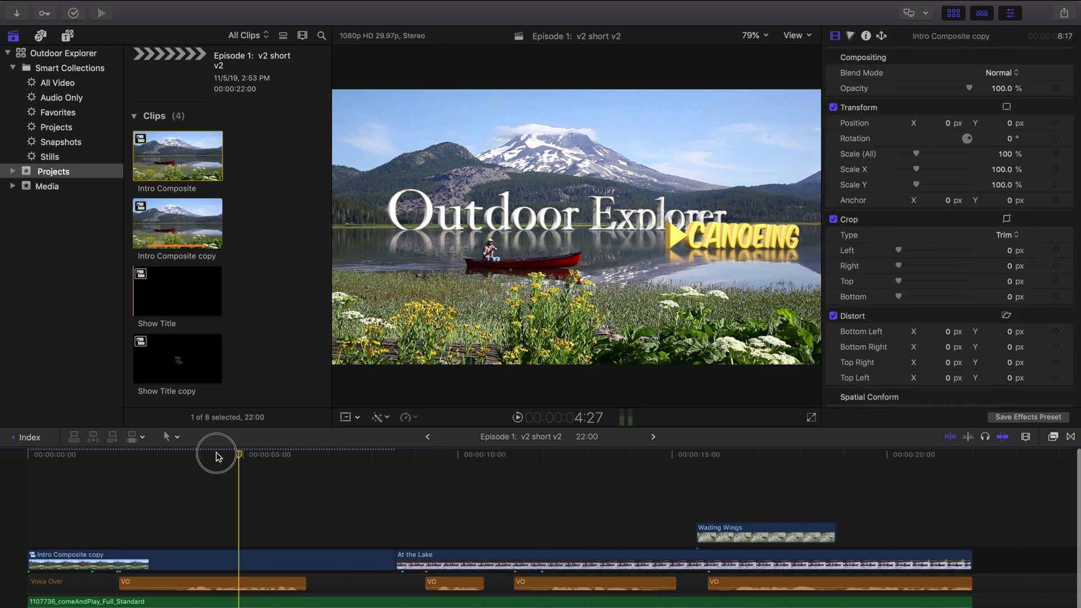
{"action": "mouse_move", "coordinate": [220, 454]}
{"action": "left_mouse_down"}
{"action": "mouse_move", "coordinate": [174, 458]}
{"action": "mouse_move", "coordinate": [212, 462]}
{"action": "left_mouse_up"}
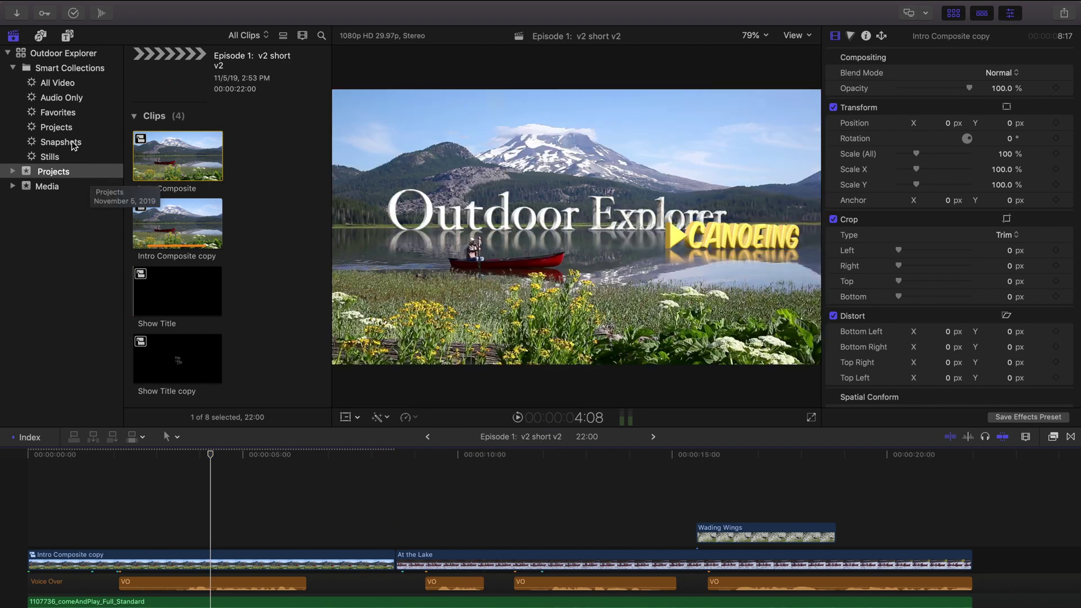
{"action": "left_click", "coordinate": [37, 129]}
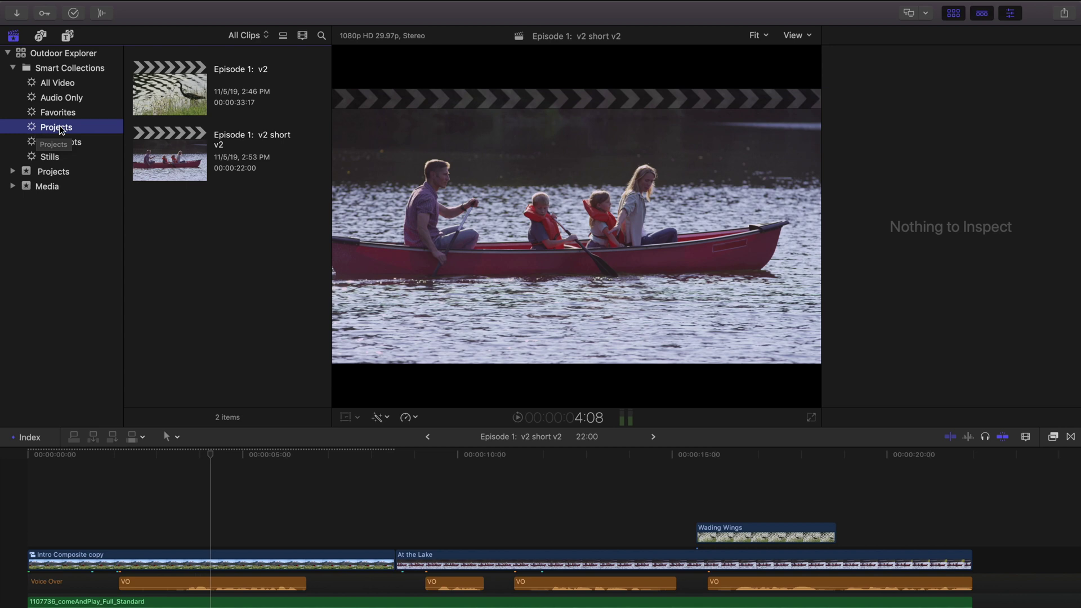
{"action": "double_click", "coordinate": [183, 96]}
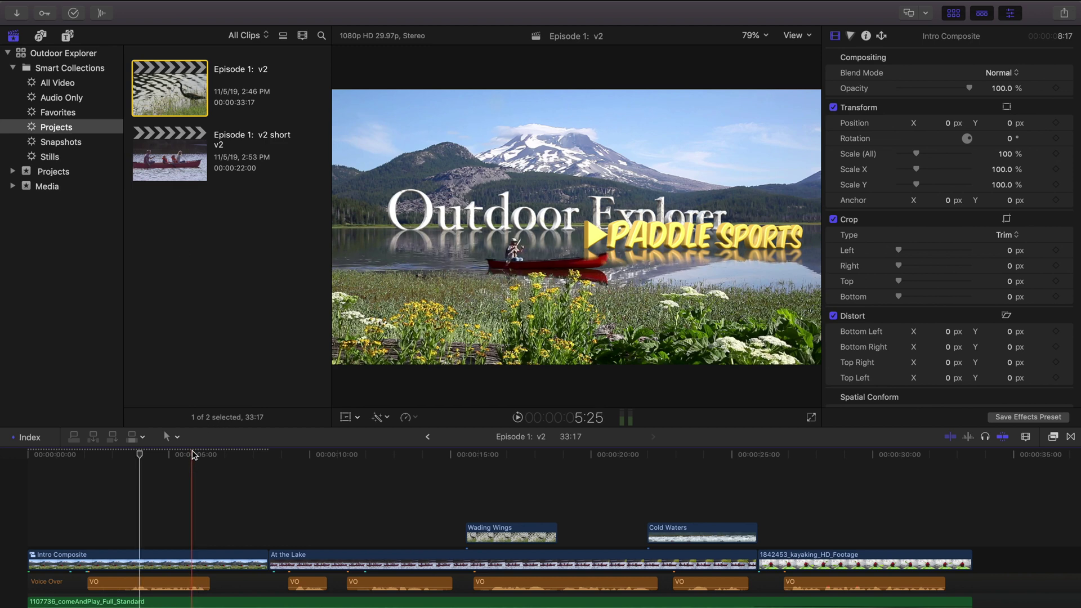
{"action": "mouse_move", "coordinate": [186, 454]}
{"action": "left_mouse_down"}
{"action": "mouse_move", "coordinate": [113, 454]}
{"action": "mouse_move", "coordinate": [177, 462]}
{"action": "left_mouse_up"}
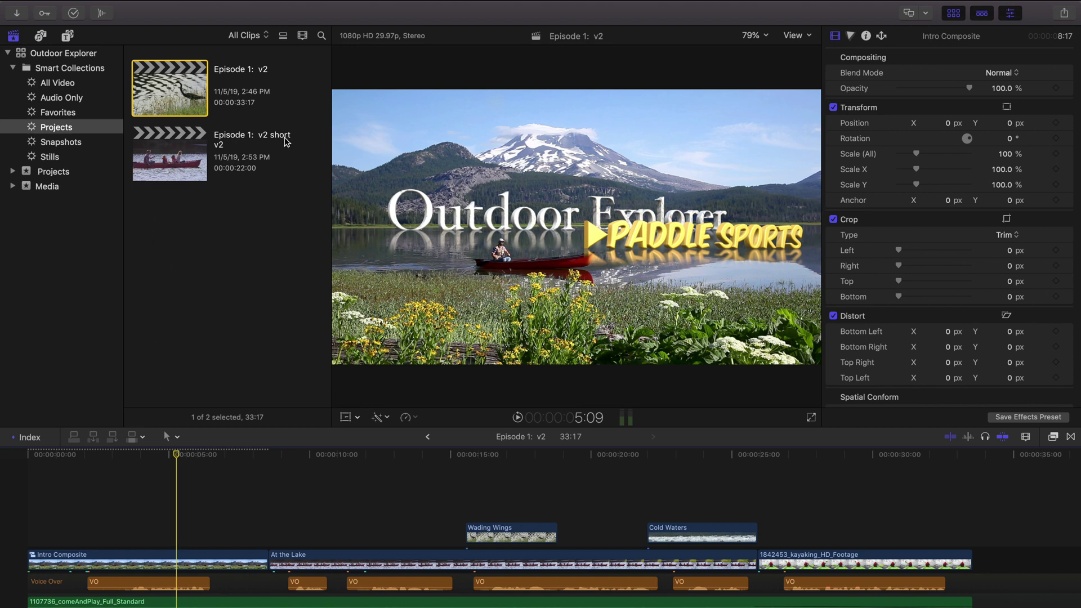
{"action": "double_click", "coordinate": [172, 168]}
{"action": "left_click", "coordinate": [195, 454]}
{"action": "left_click_drag", "start_coordinate": [197, 456], "coordinate": [227, 463]}
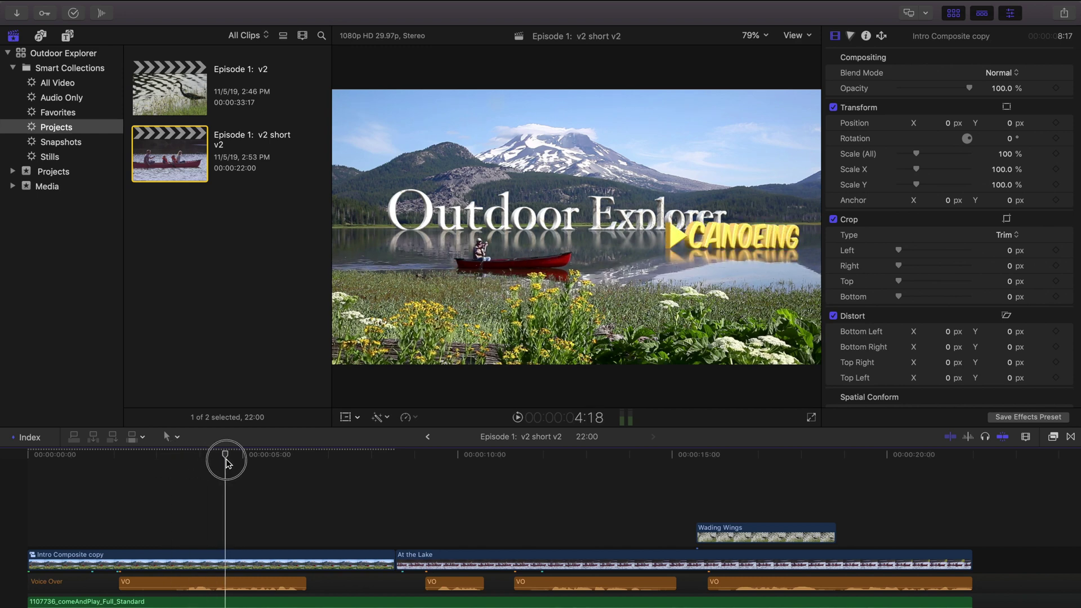
{"action": "left_click", "coordinate": [175, 163]}
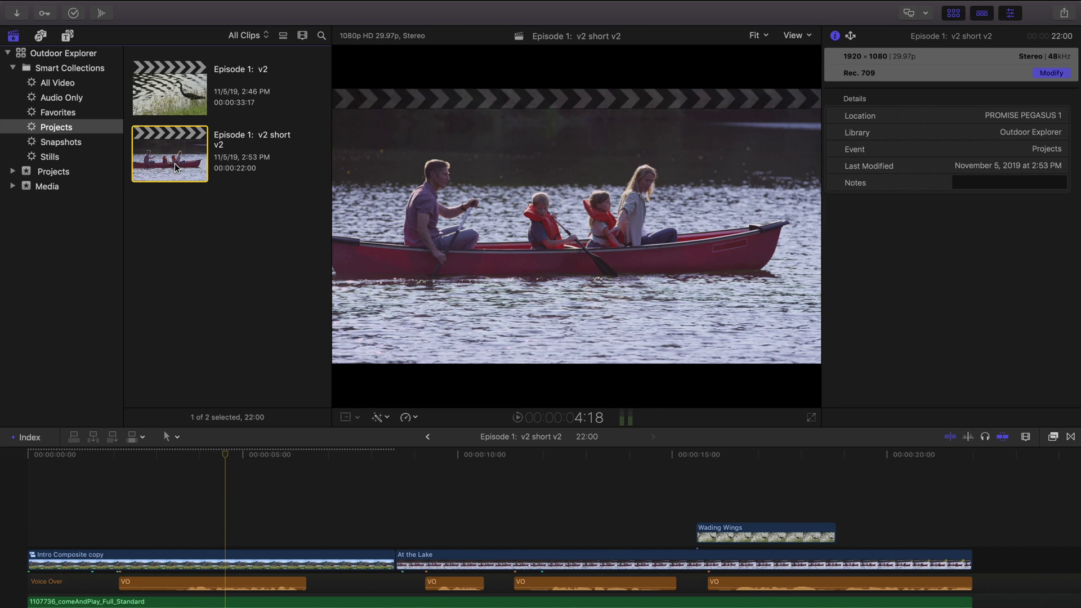
Reference a new parent clip for Intro Composite copy, then play back the intro
{"action": "key", "text": "c"}
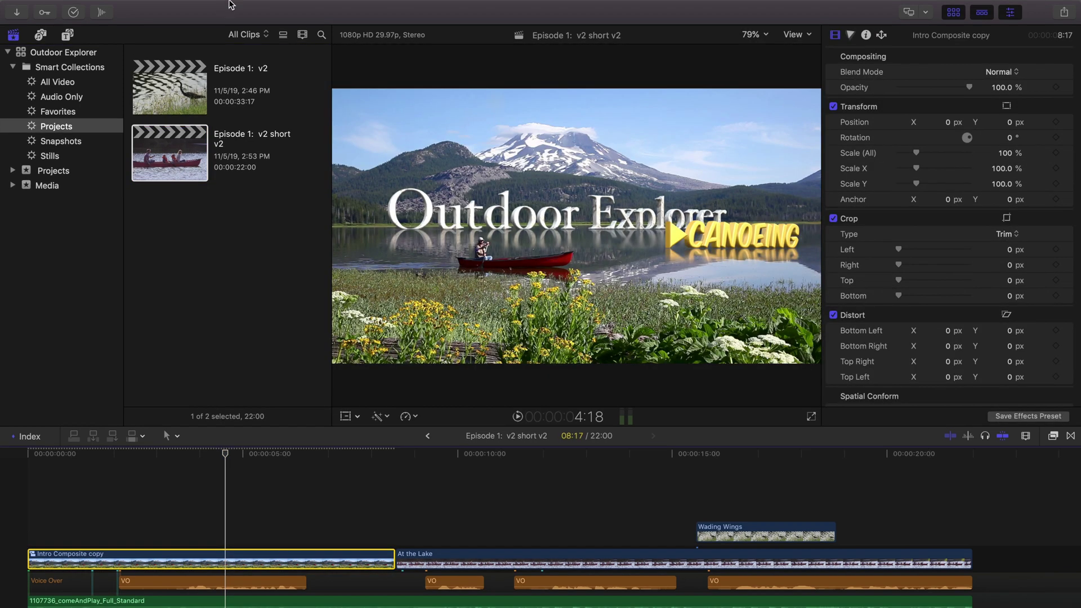
{"action": "left_click", "coordinate": [227, 7]}
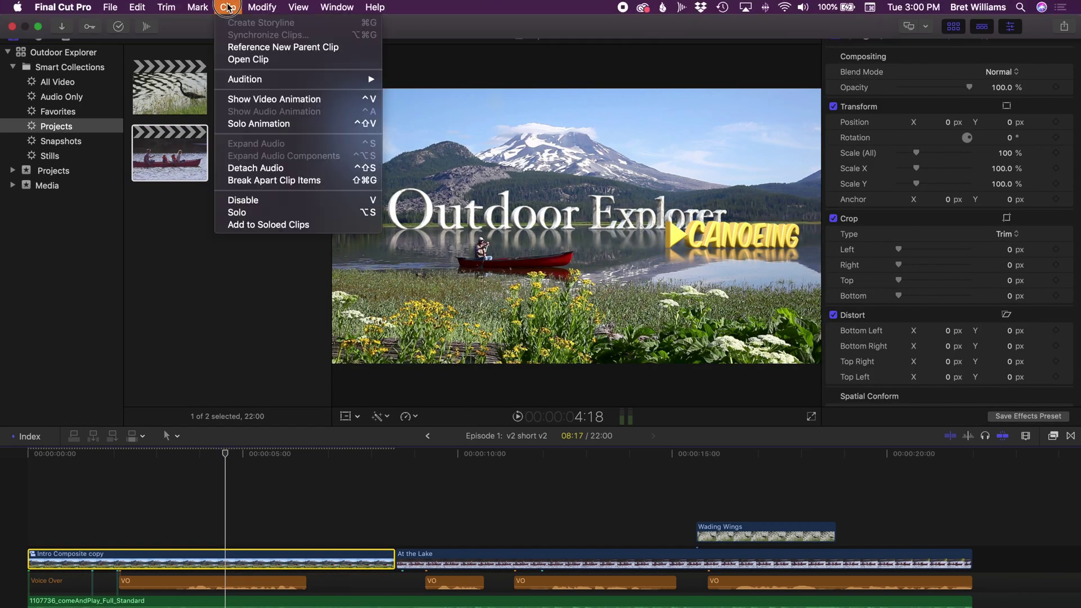
{"action": "left_click", "coordinate": [247, 50]}
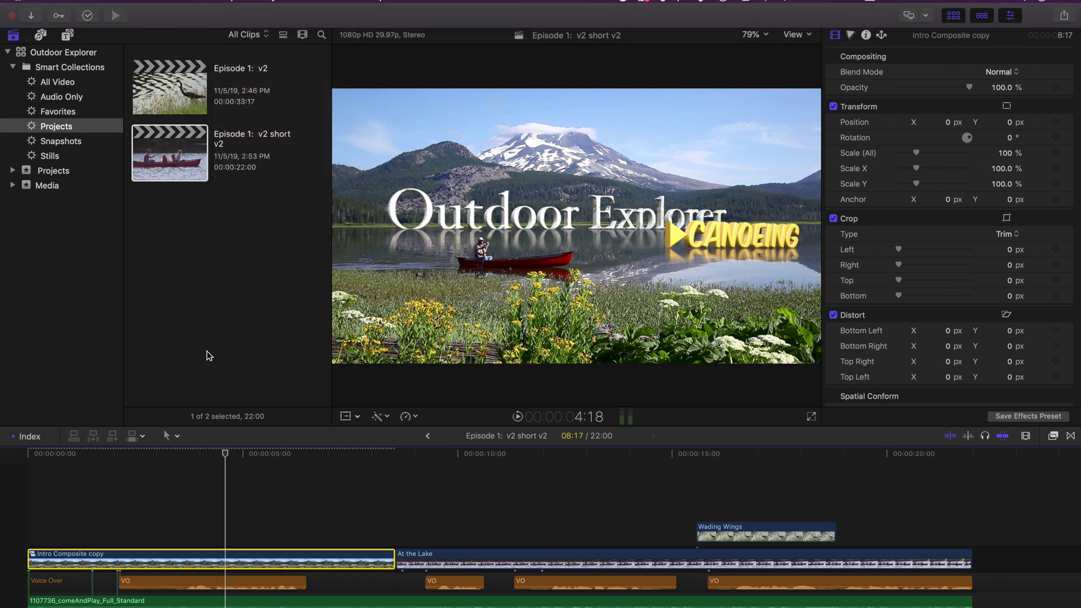
{"action": "left_click", "coordinate": [210, 454]}
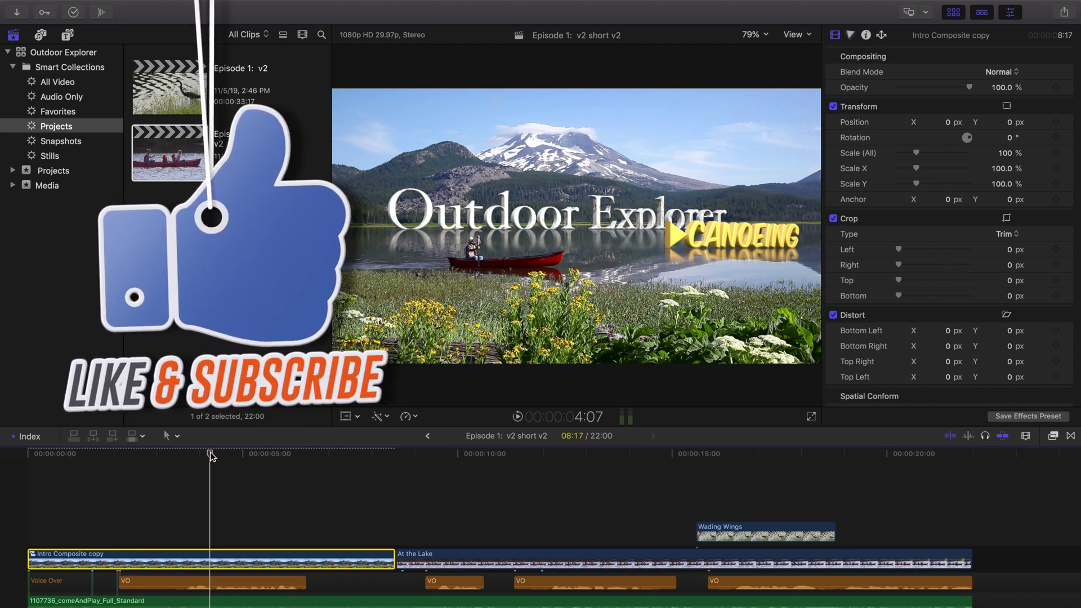
{"action": "key", "text": "space"}
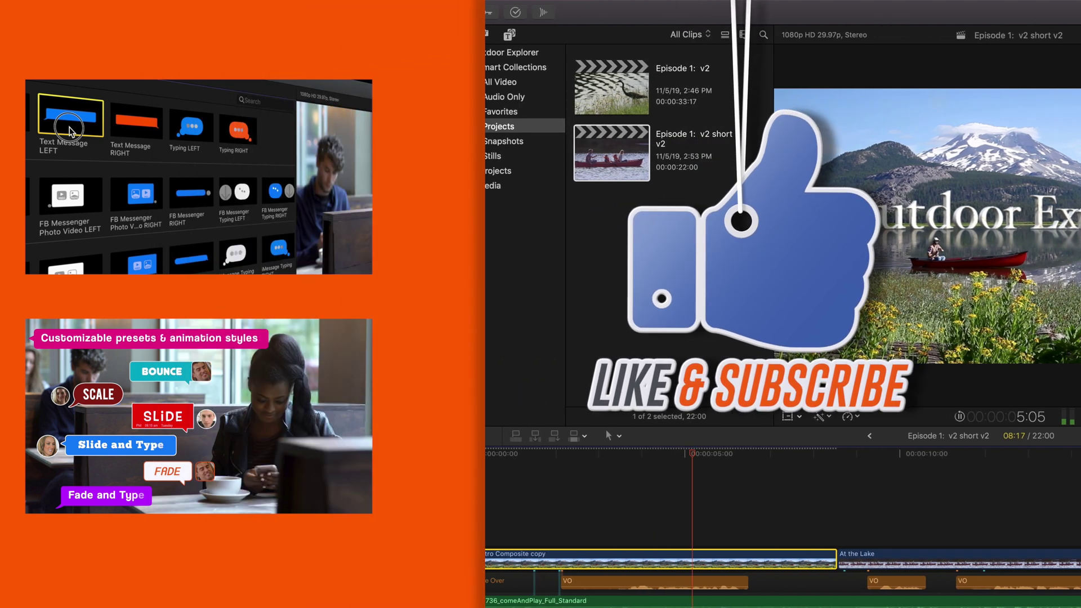